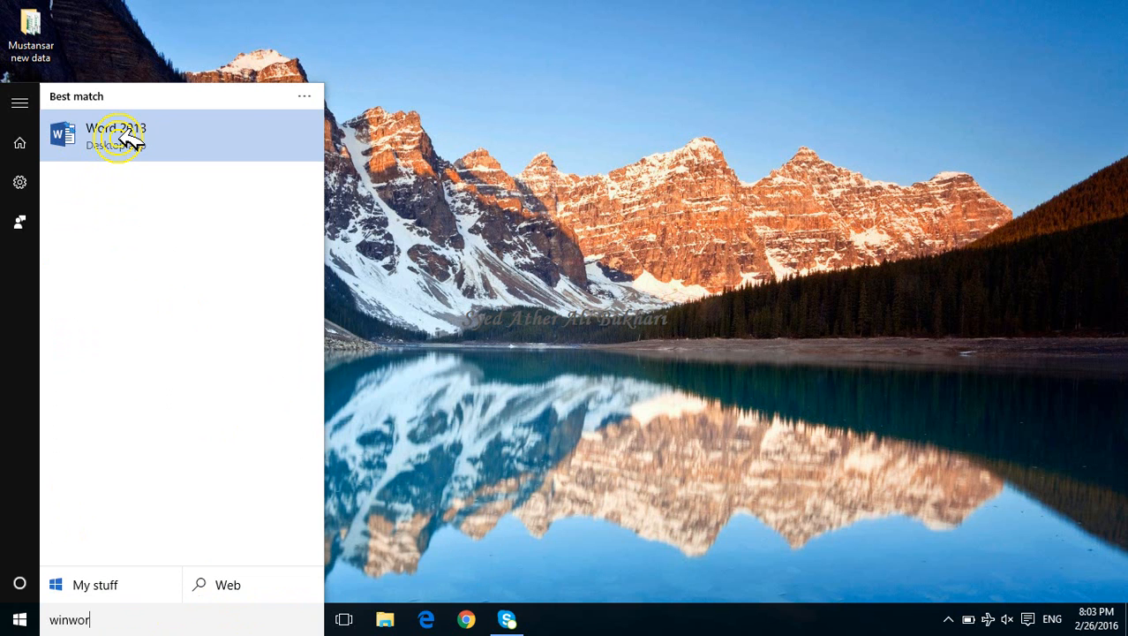
Launch Word 2013 and create a new document from the Essential letter template
click(115, 135)
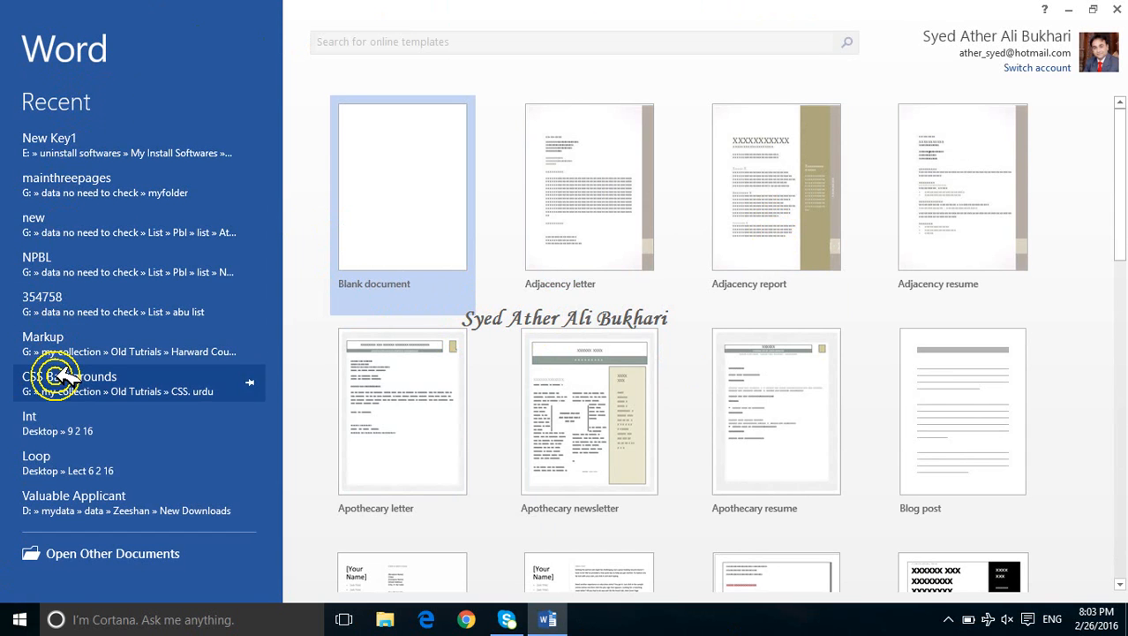
click(78, 565)
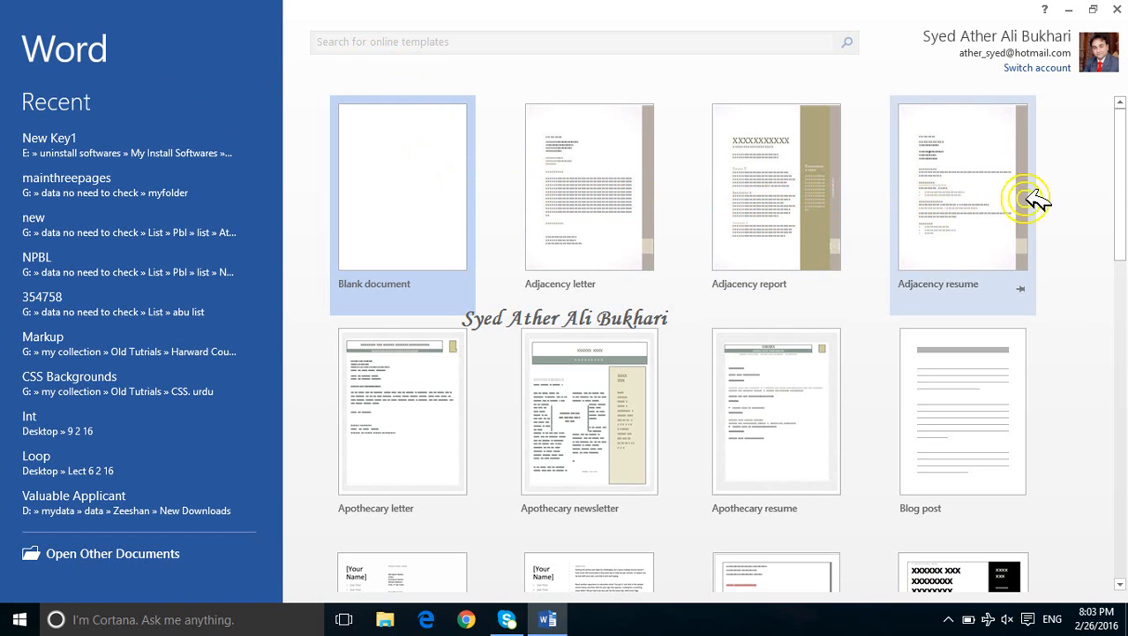
drag(1119, 186, 1115, 153)
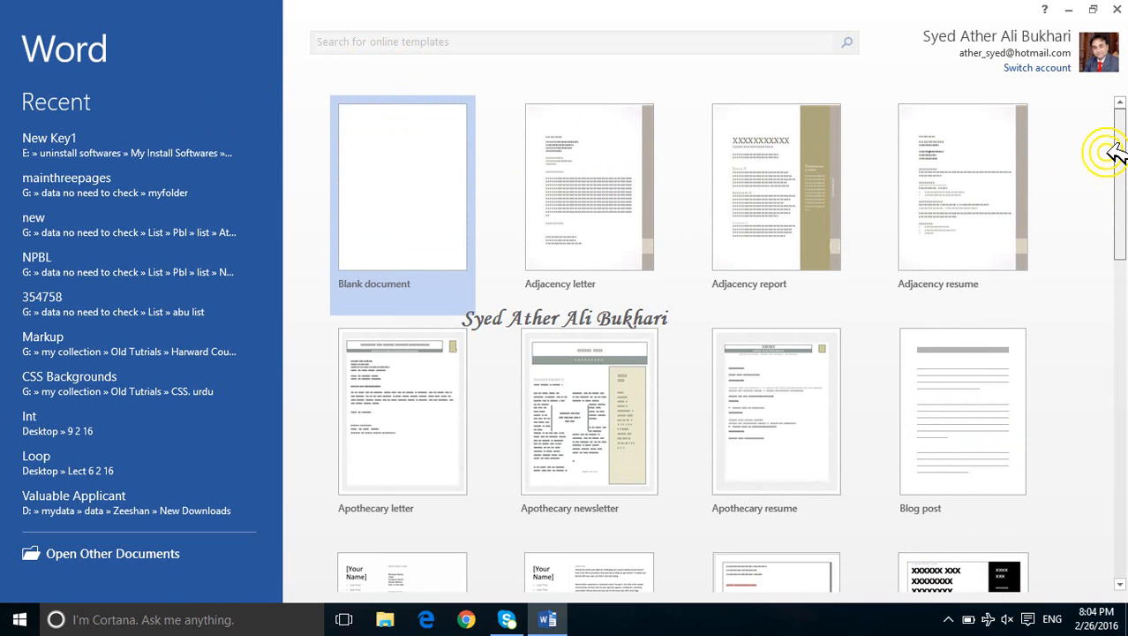
drag(1114, 165, 1117, 286)
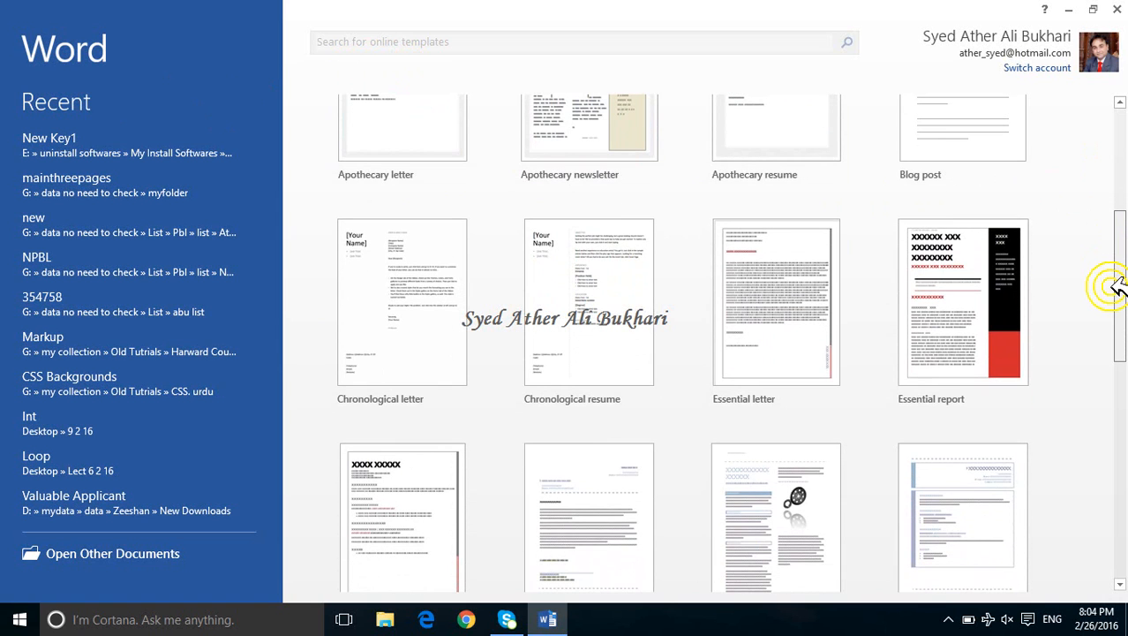
click(769, 322)
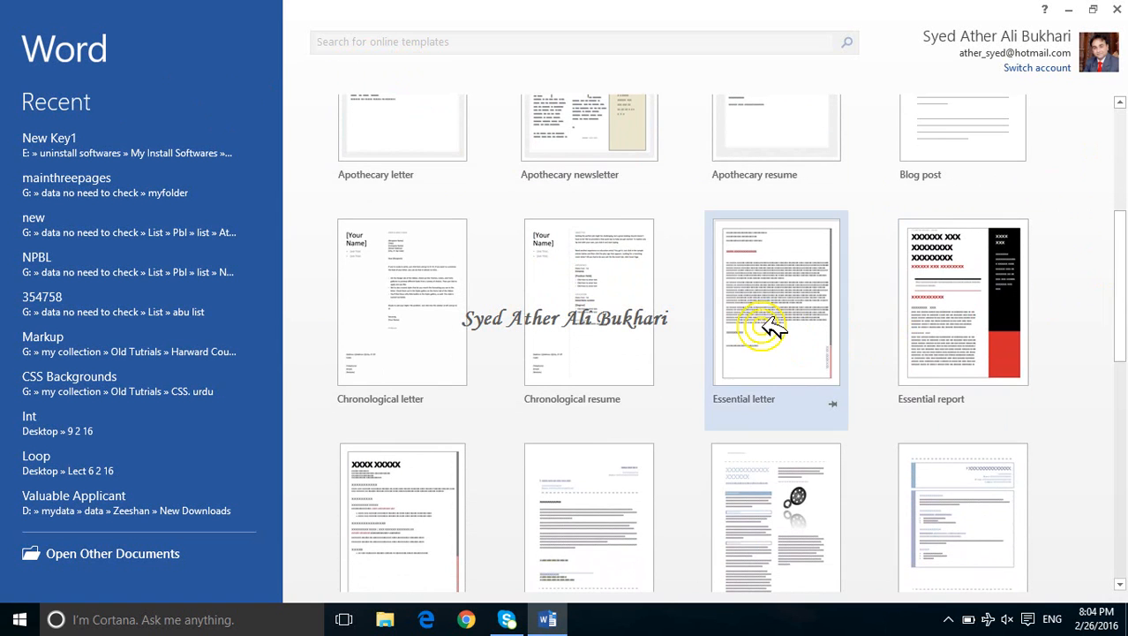
click(766, 321)
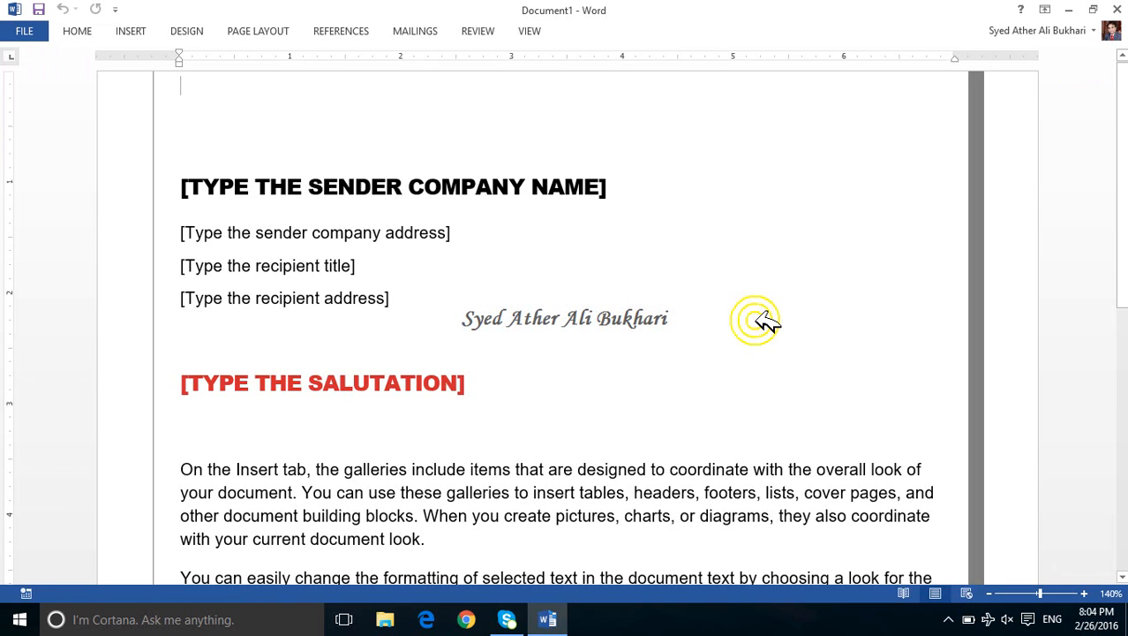
Examine the letter's placeholder fields, from sender company name to closing and date, and view the whole page at 50% zoom
click(275, 182)
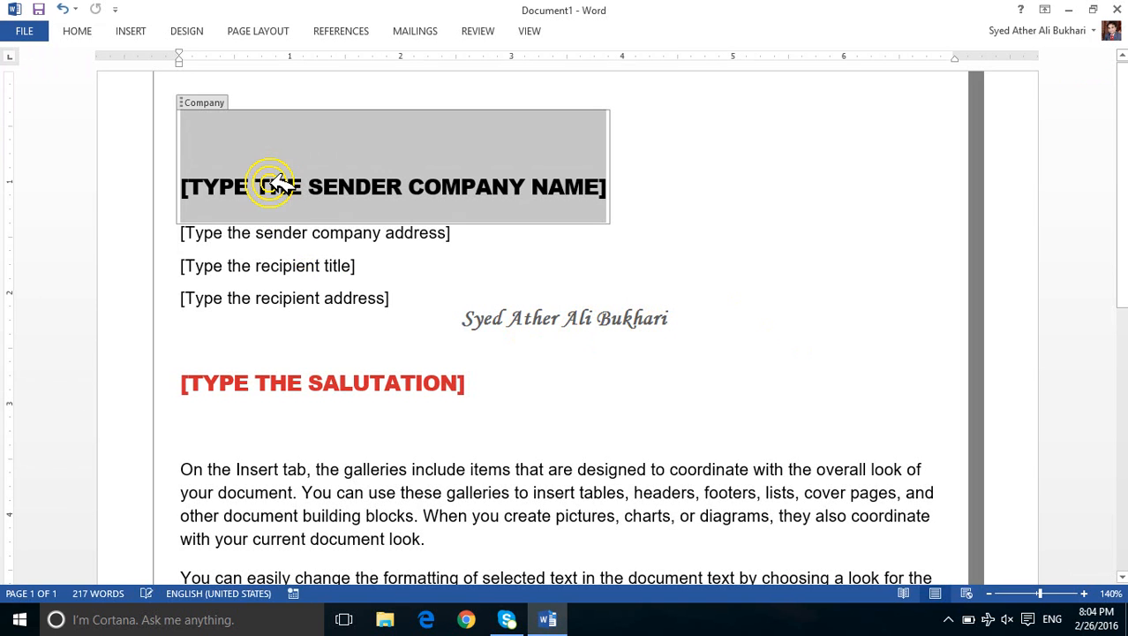
click(227, 234)
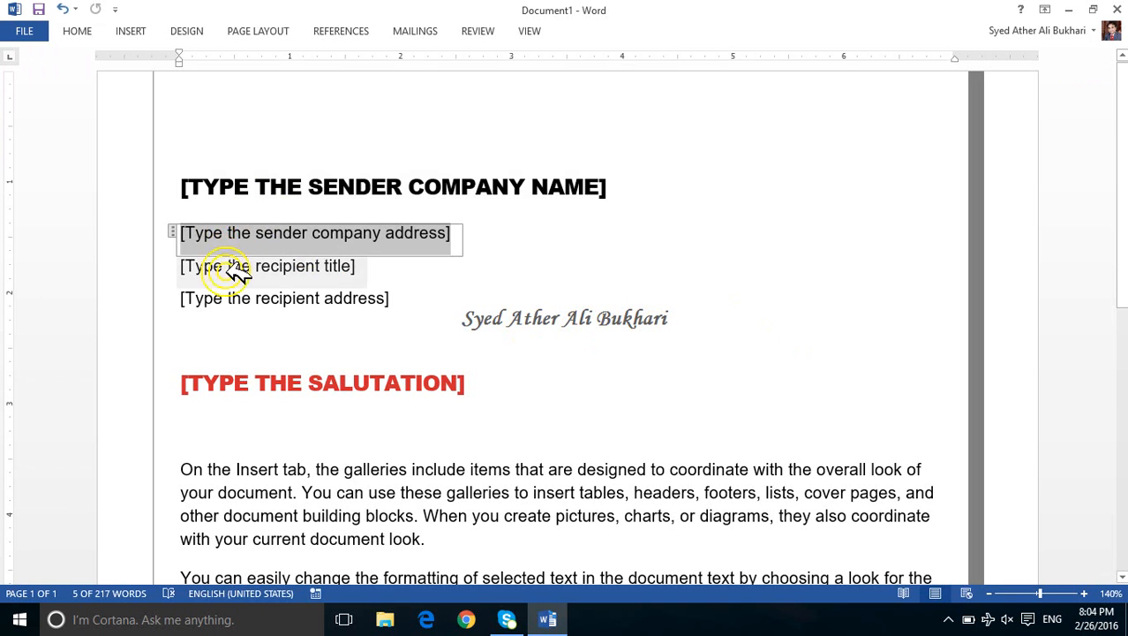
click(231, 269)
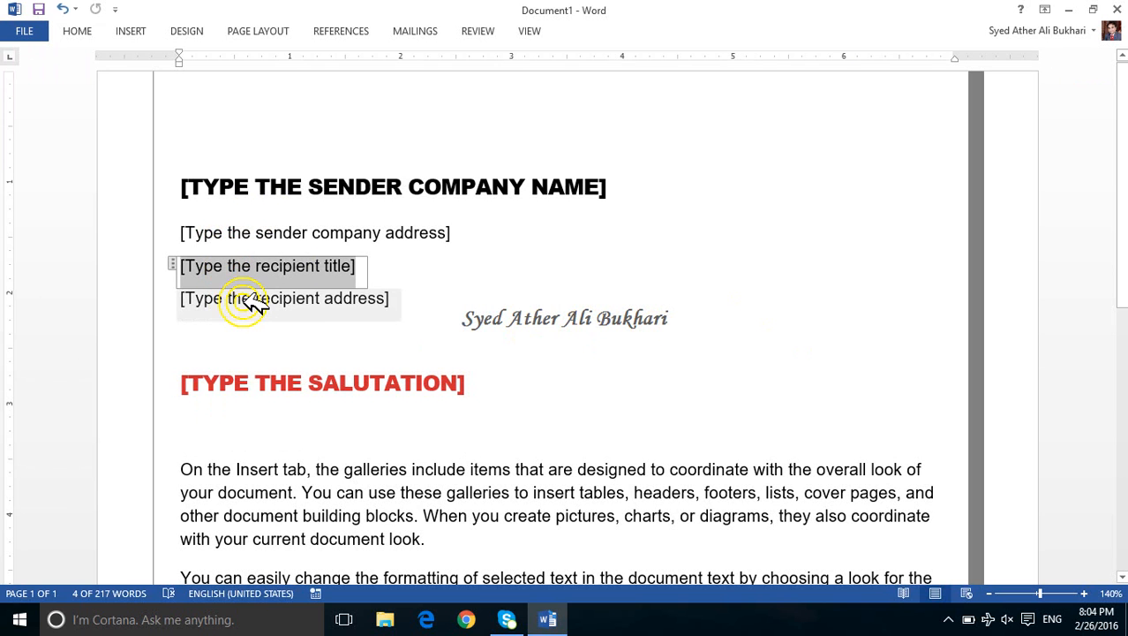
click(245, 299)
click(289, 398)
click(344, 372)
scroll(331, 373, down, 3)
click(336, 360)
scroll(367, 398, down, 8)
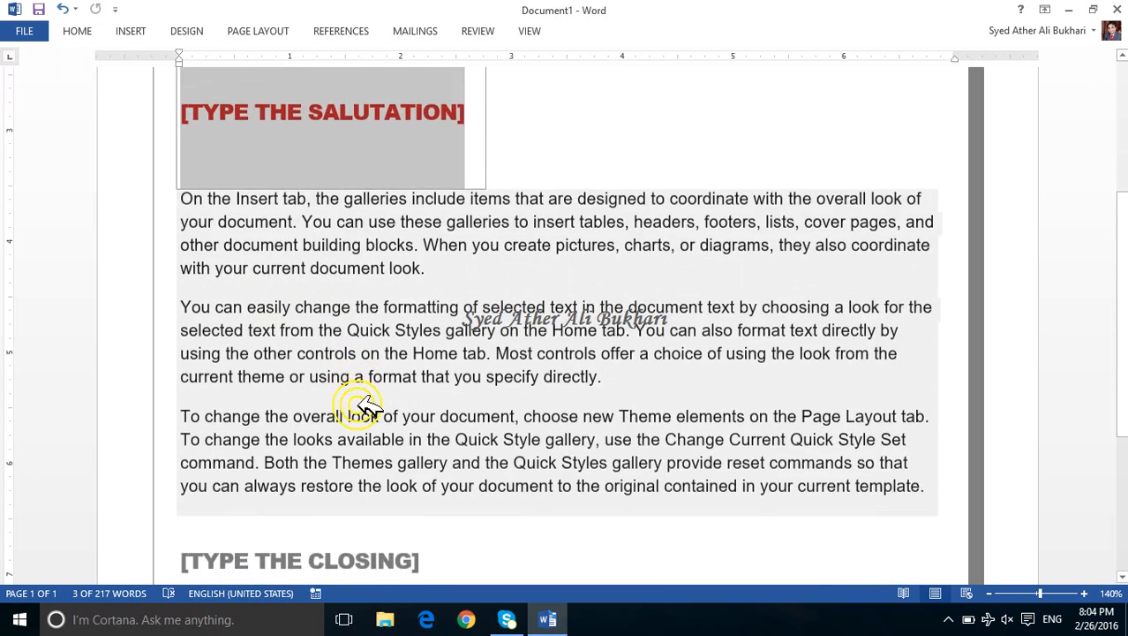
click(231, 340)
click(225, 275)
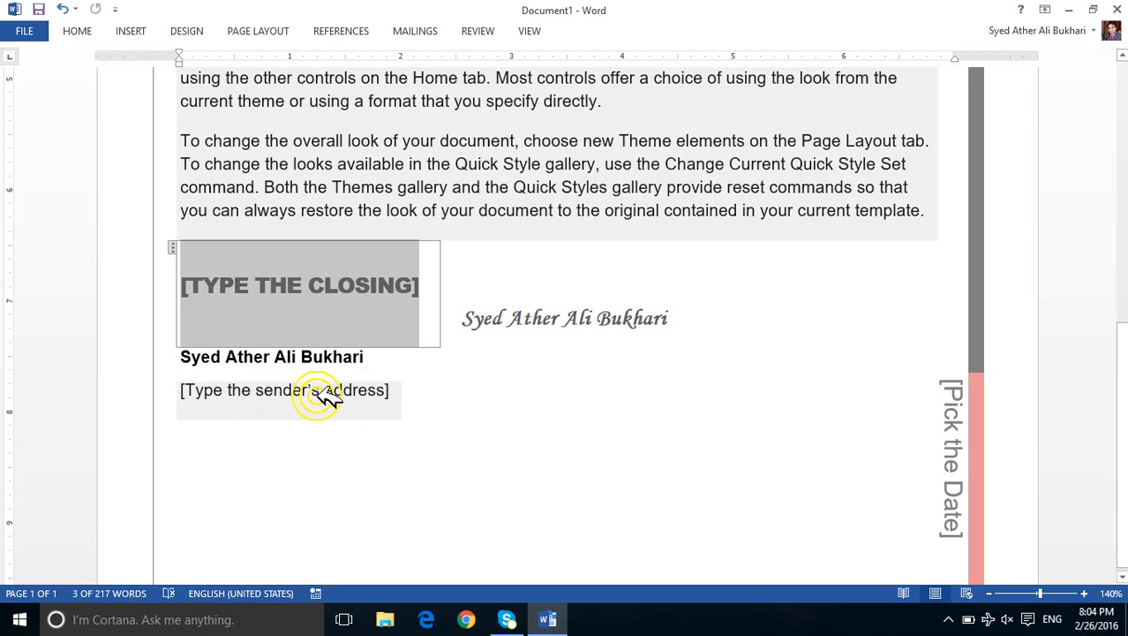
click(949, 452)
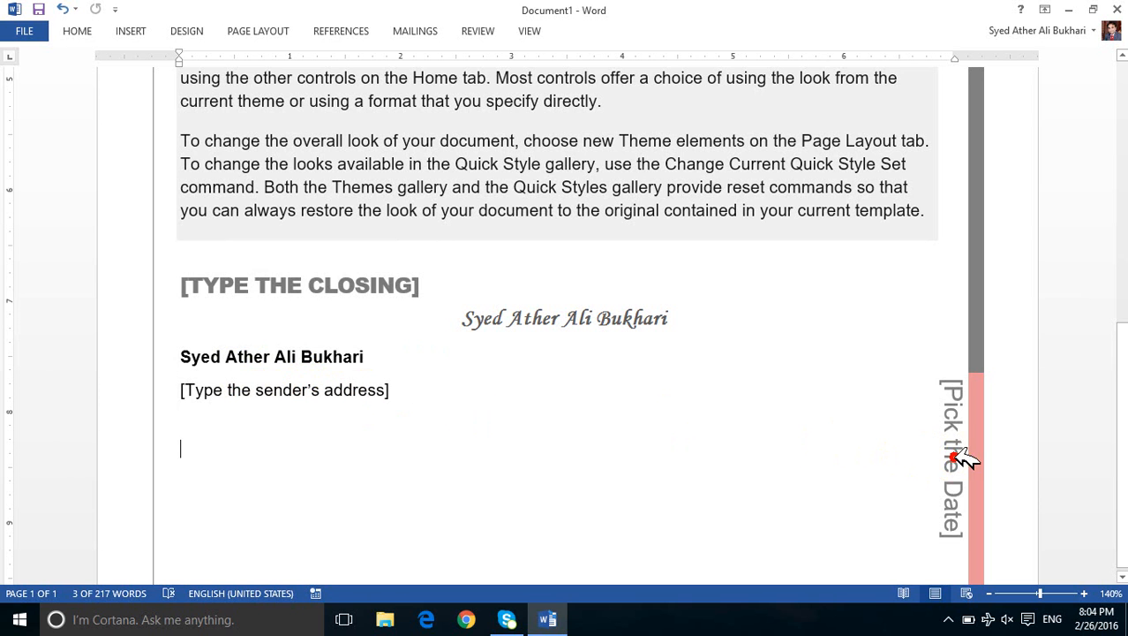
scroll(930, 439, down, 1)
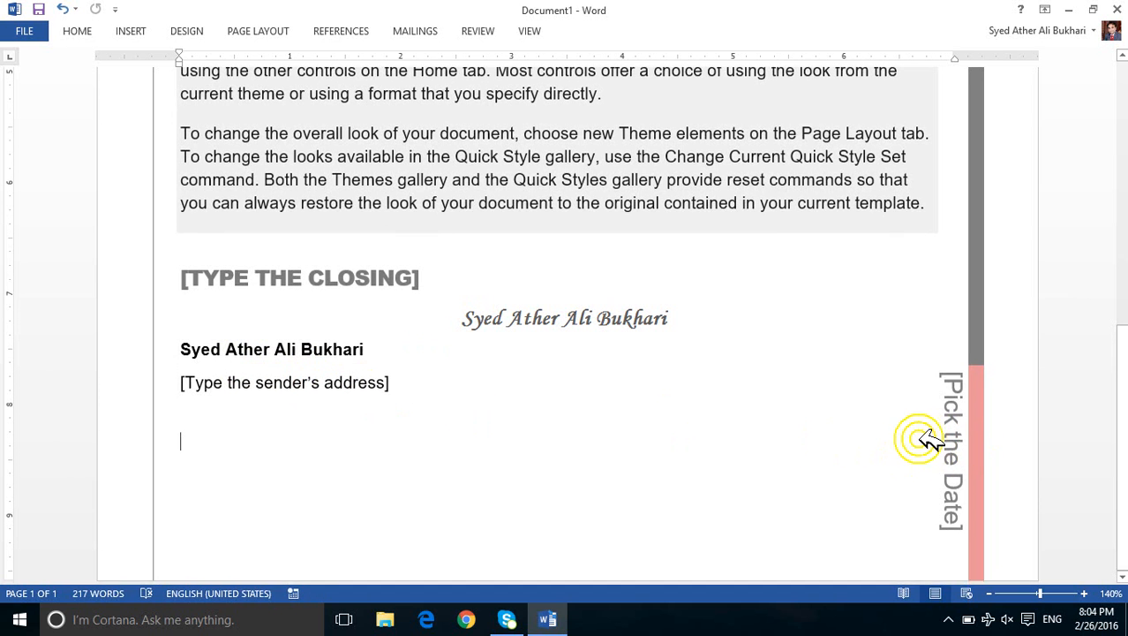
double_click(951, 460)
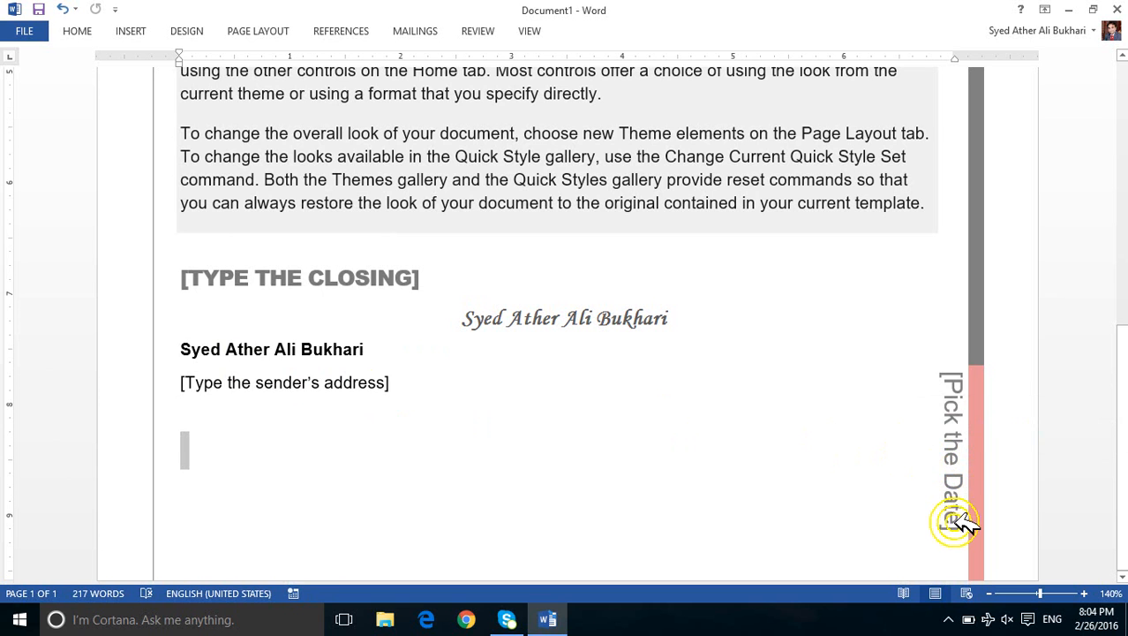
scroll(644, 385, up, 5)
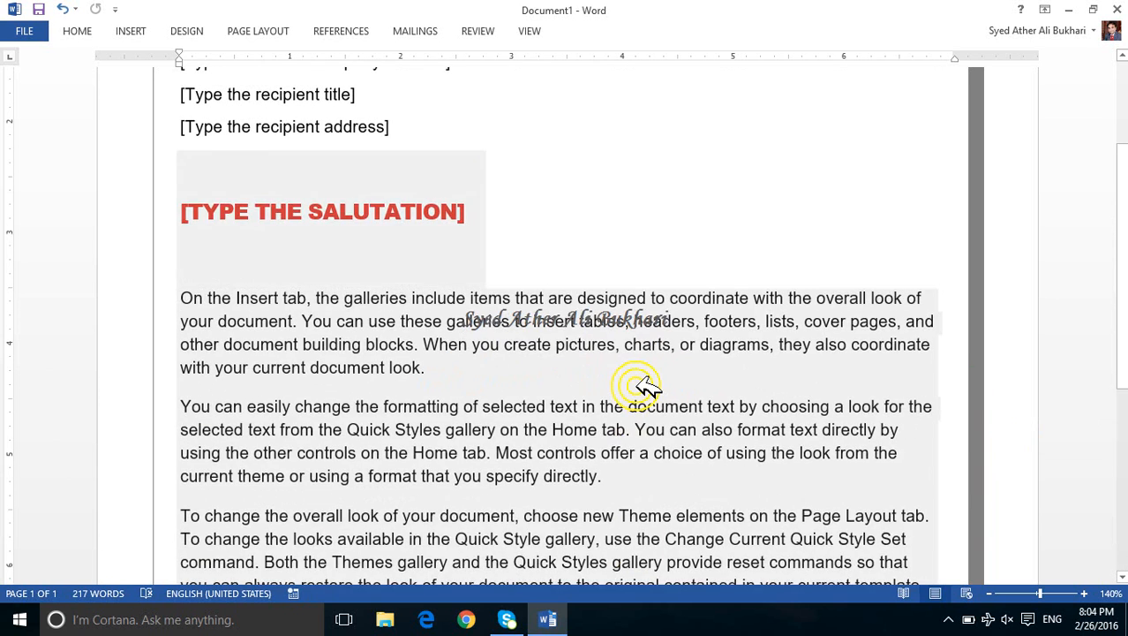
scroll(644, 385, down, 4)
scroll(647, 386, down, 5)
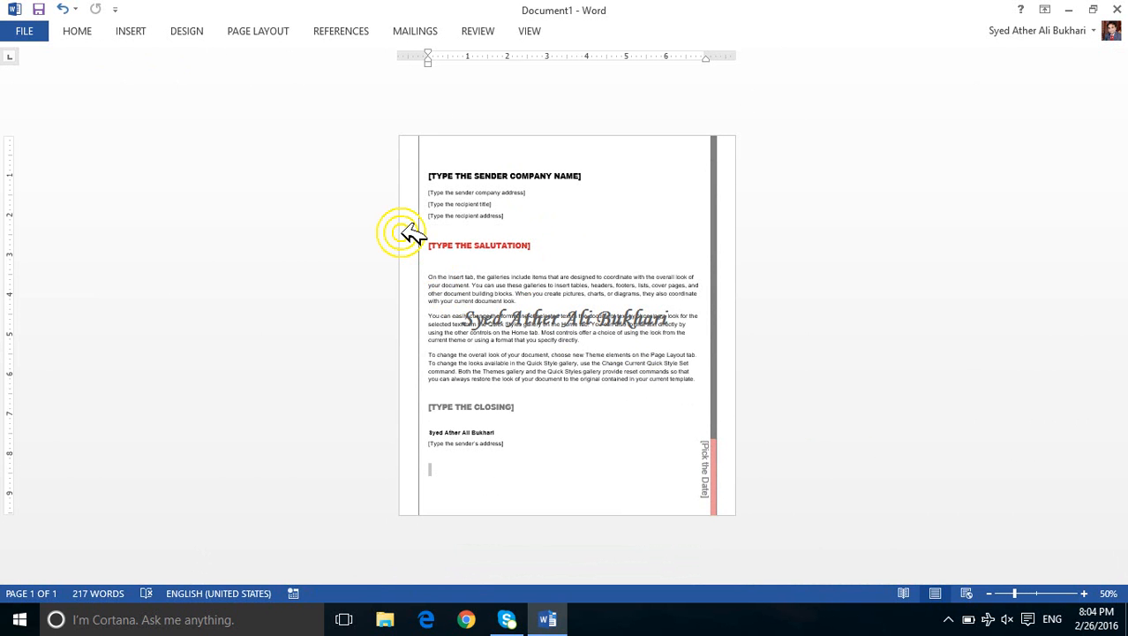
Close the letter document without saving it
click(1118, 8)
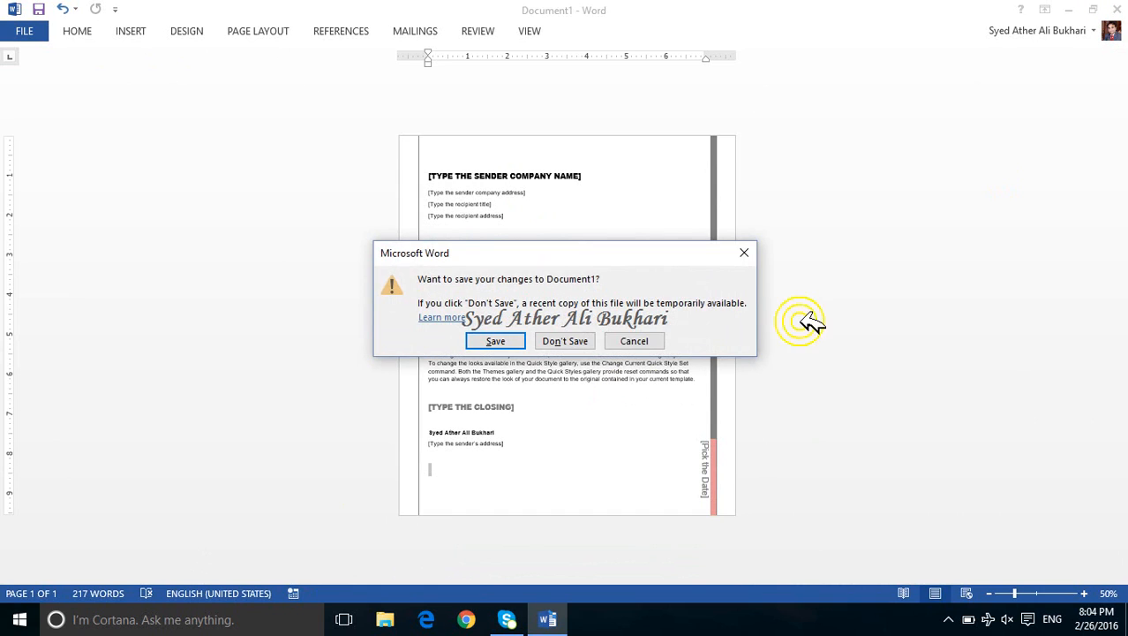
click(589, 341)
Relaunch Word from the pinned MS Office & Games apps and create a blank document
click(20, 619)
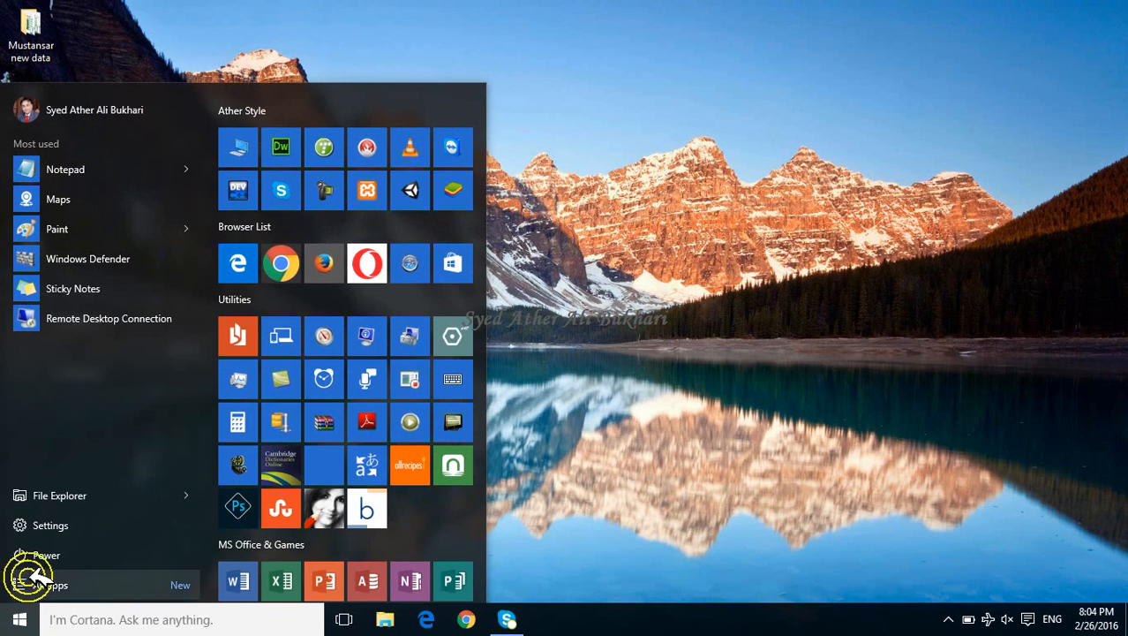
click(104, 584)
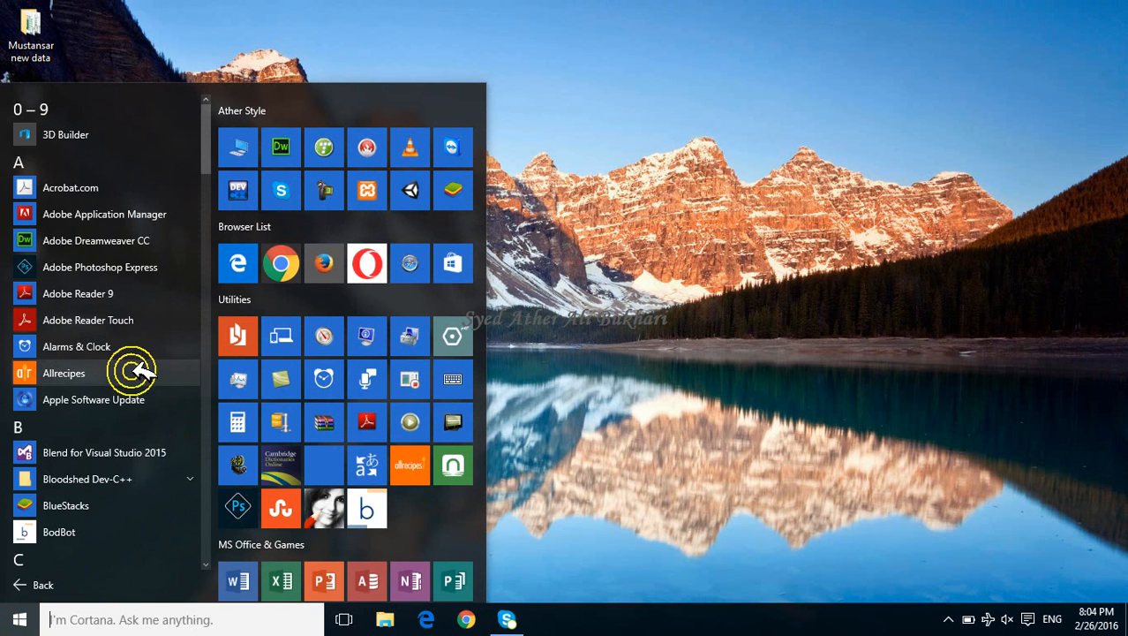
scroll(371, 372, down, 3)
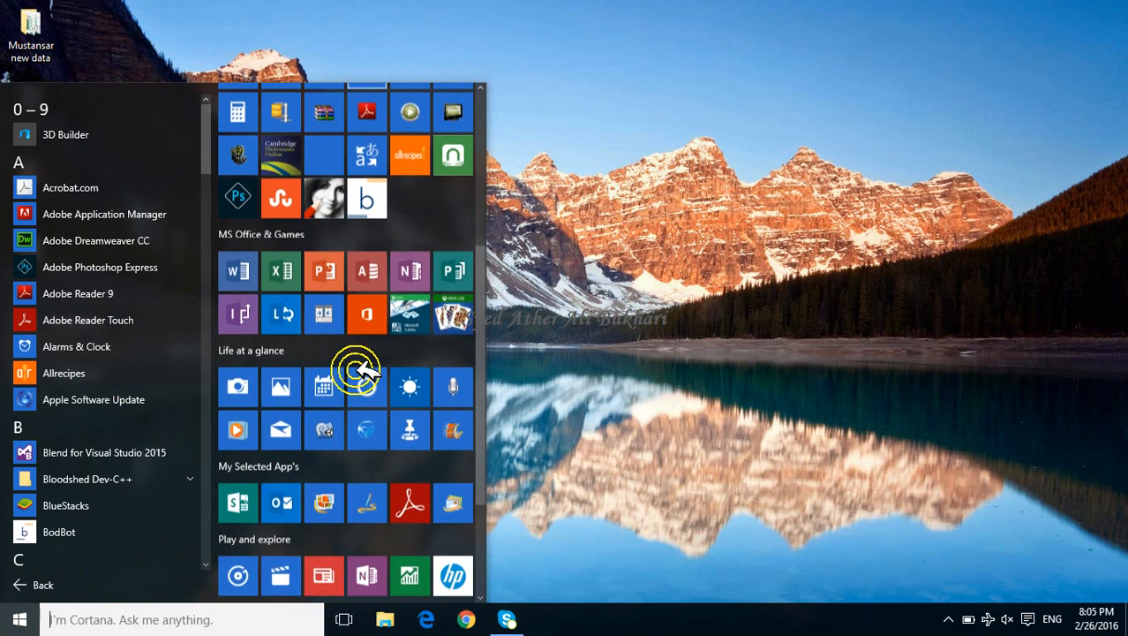
click(252, 276)
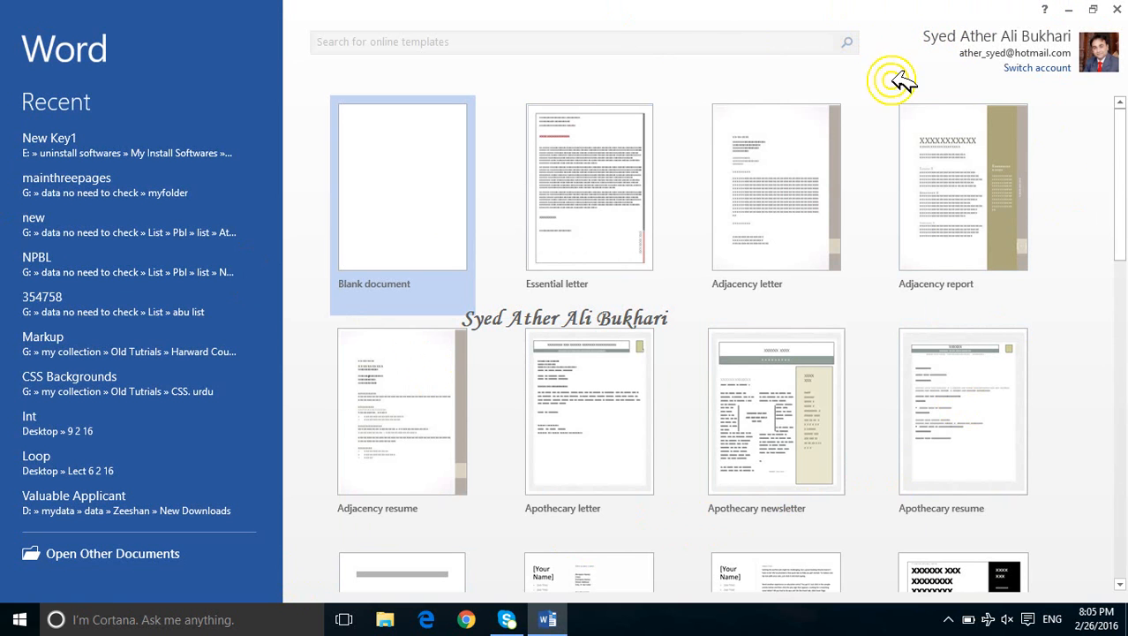
click(422, 226)
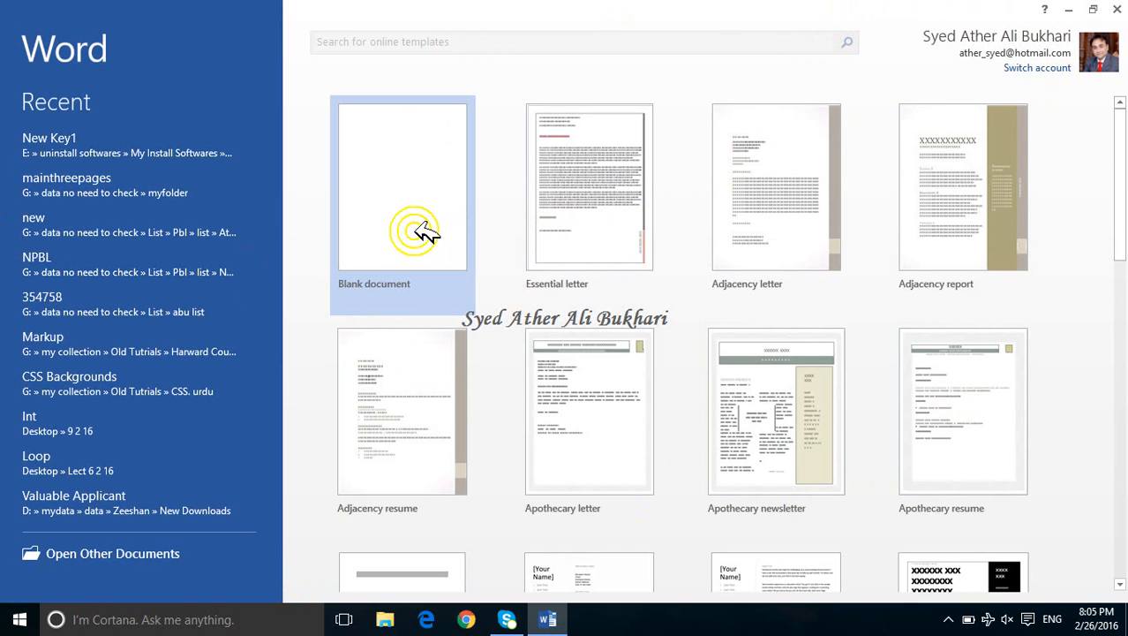
click(422, 192)
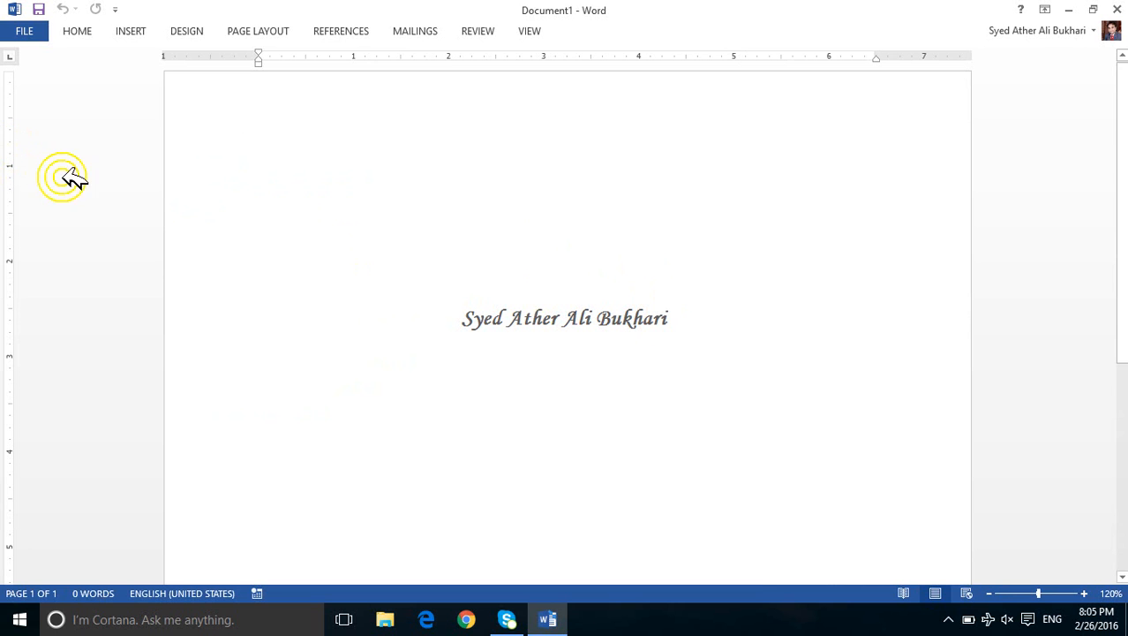
Review the Display and Proofing settings in Word Options, leaving them without changes
click(35, 33)
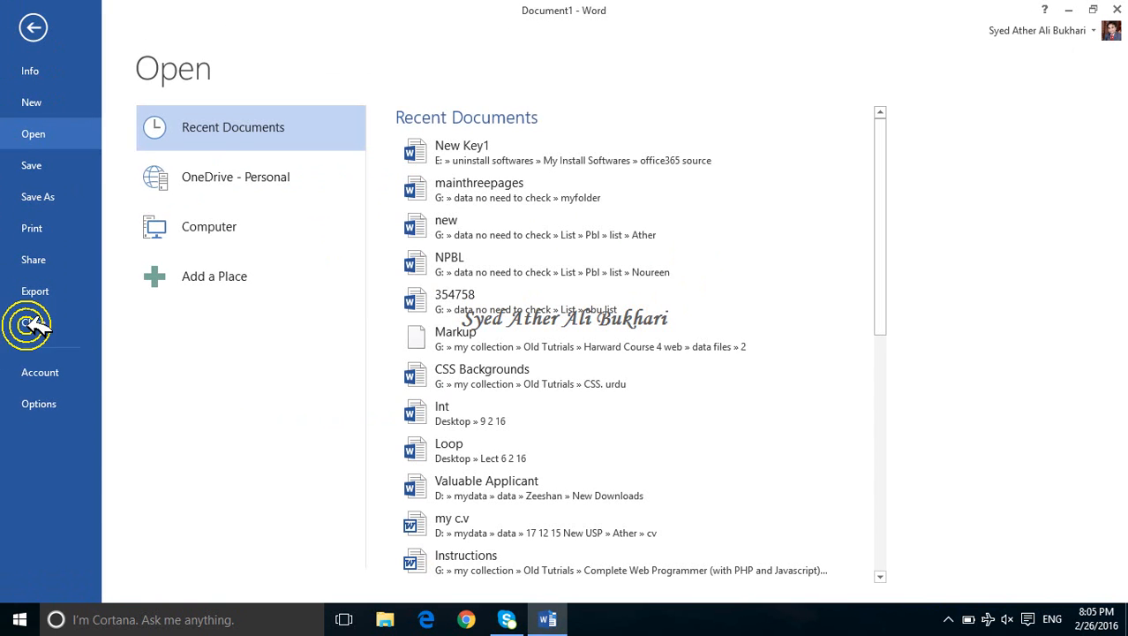
click(35, 406)
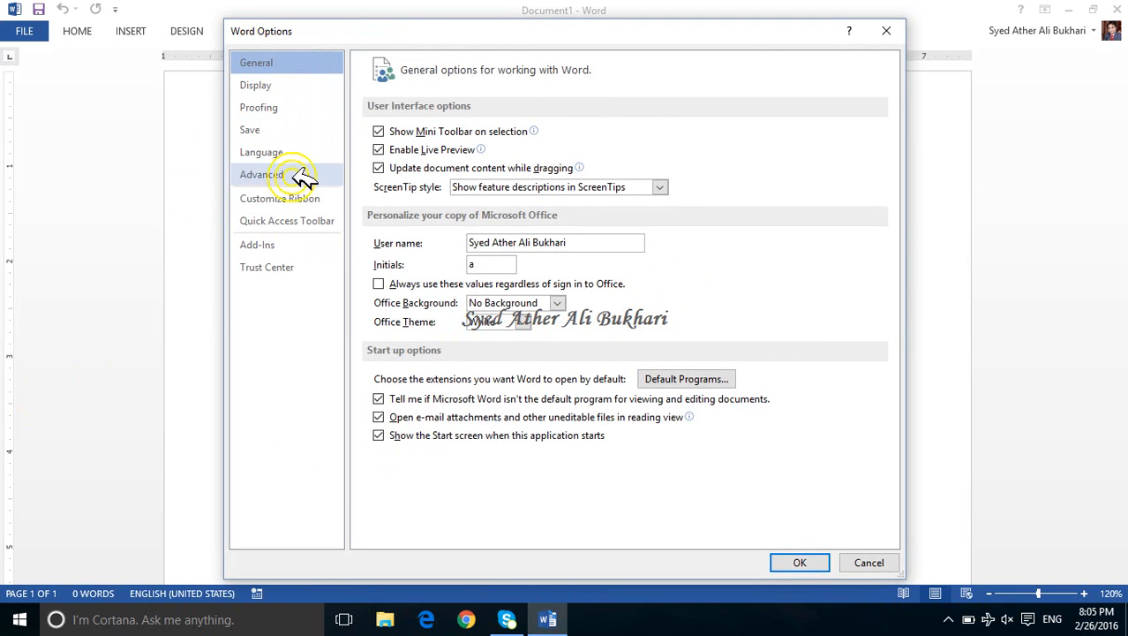
click(276, 85)
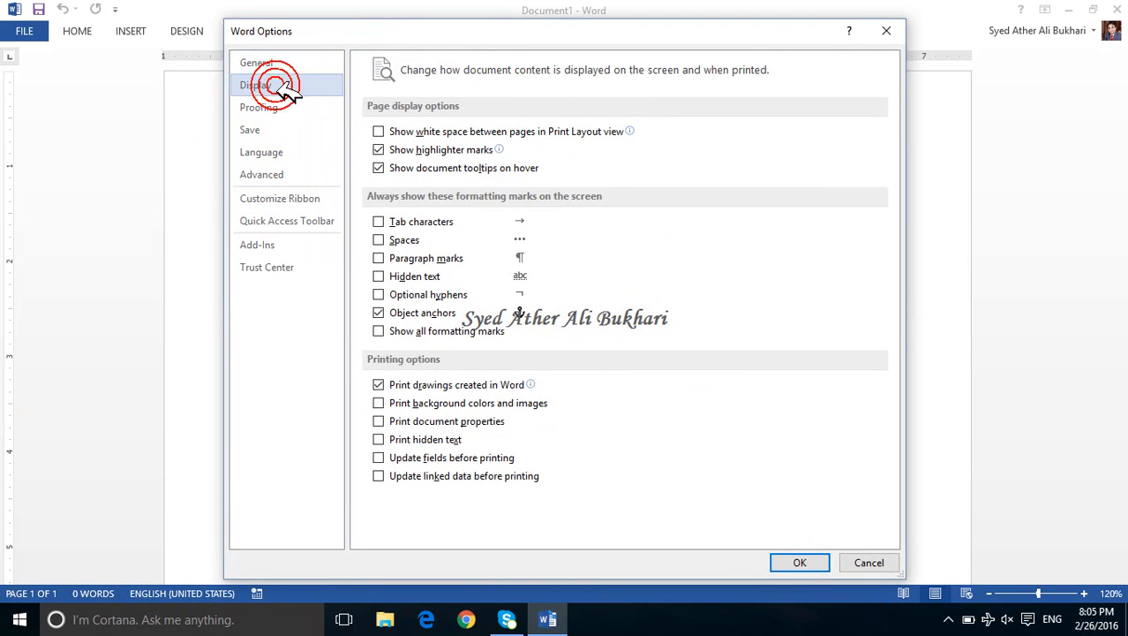
click(284, 106)
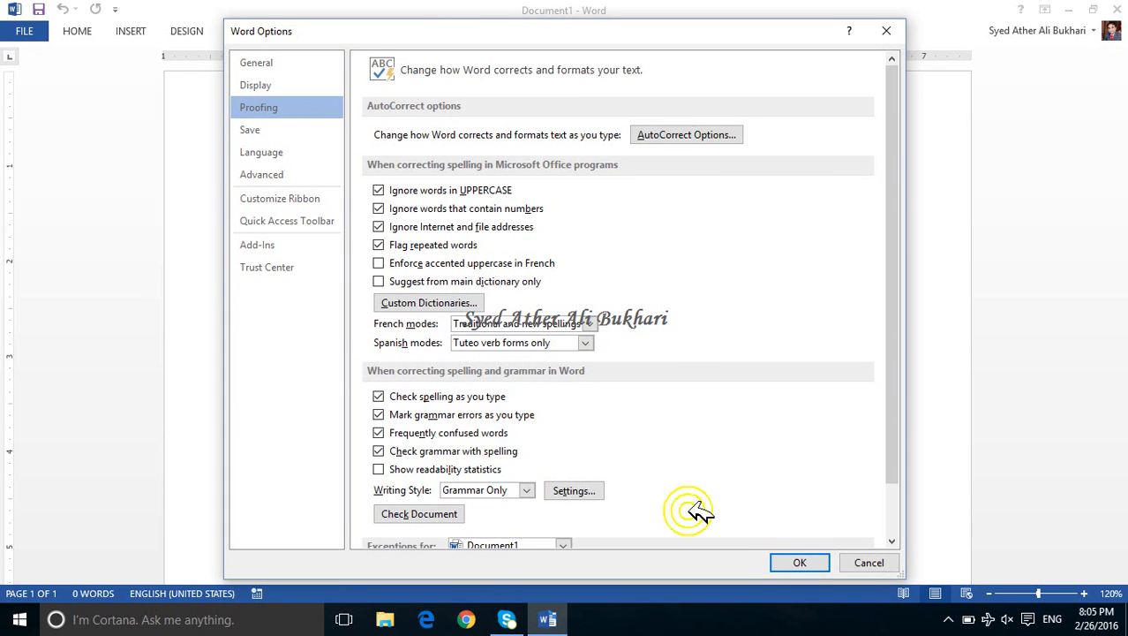
click(874, 563)
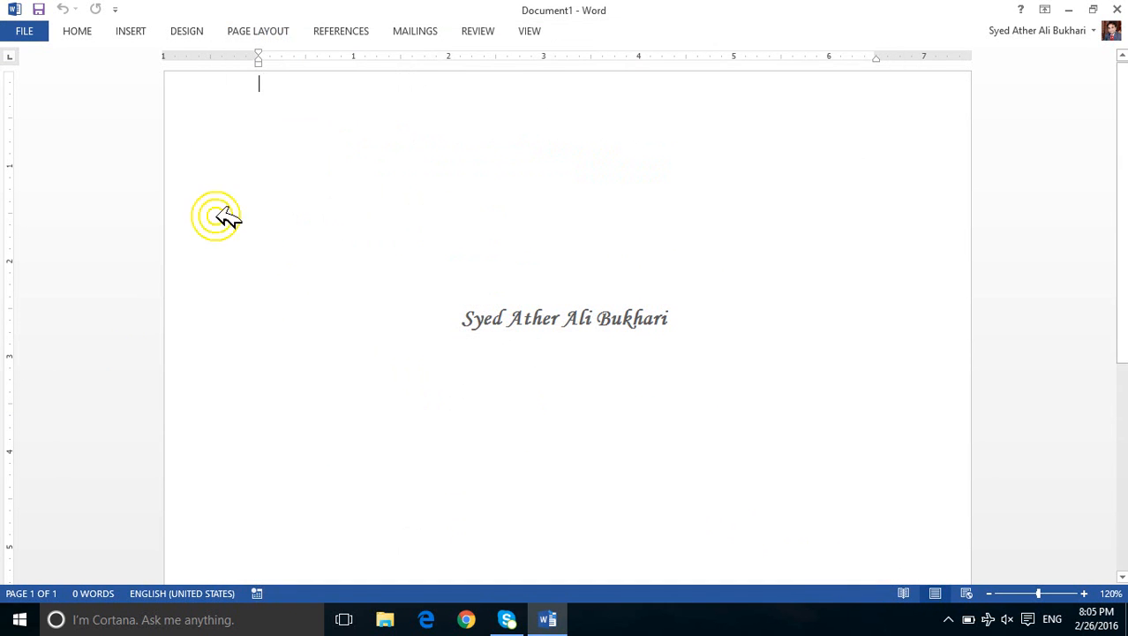
Set the Office theme to Dark Gray in the account settings and return to the document
click(27, 32)
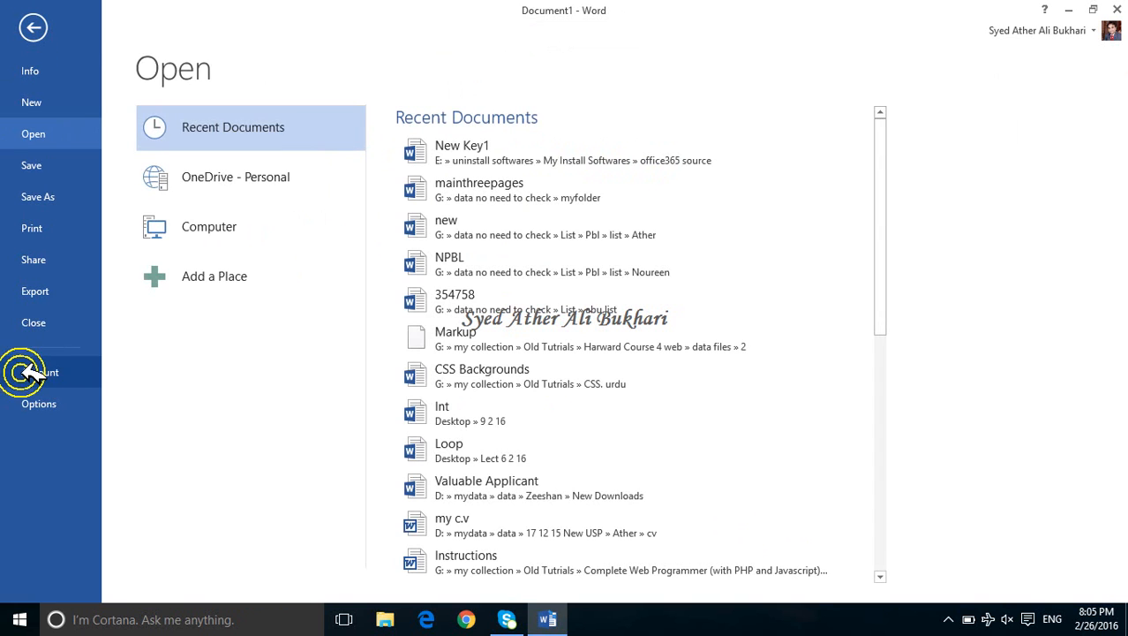
click(32, 372)
click(219, 346)
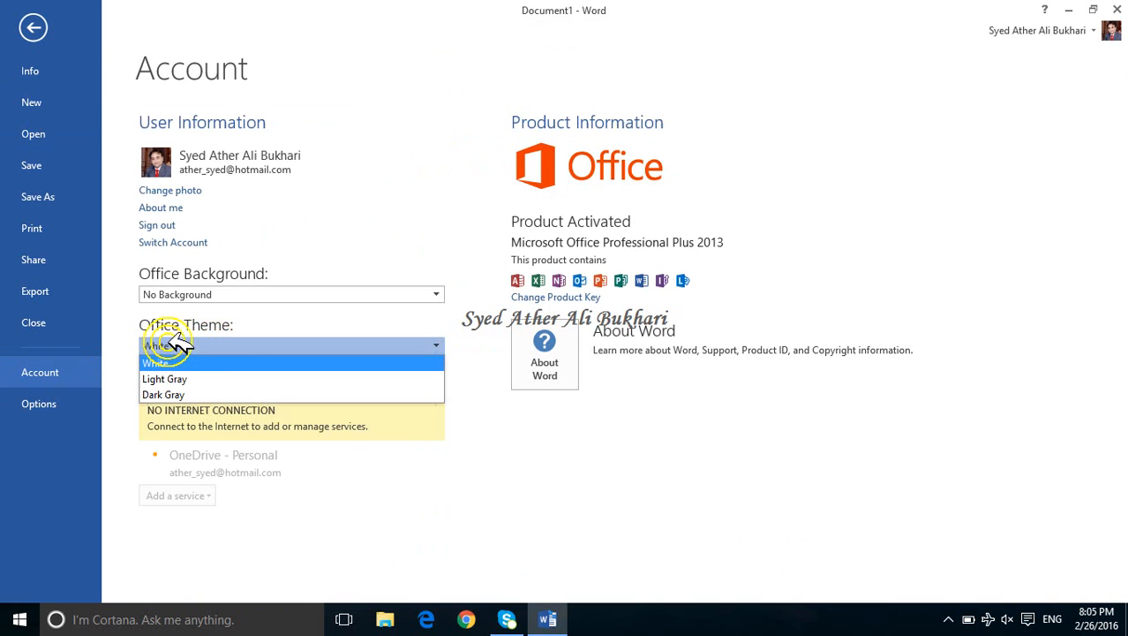
click(196, 394)
click(33, 27)
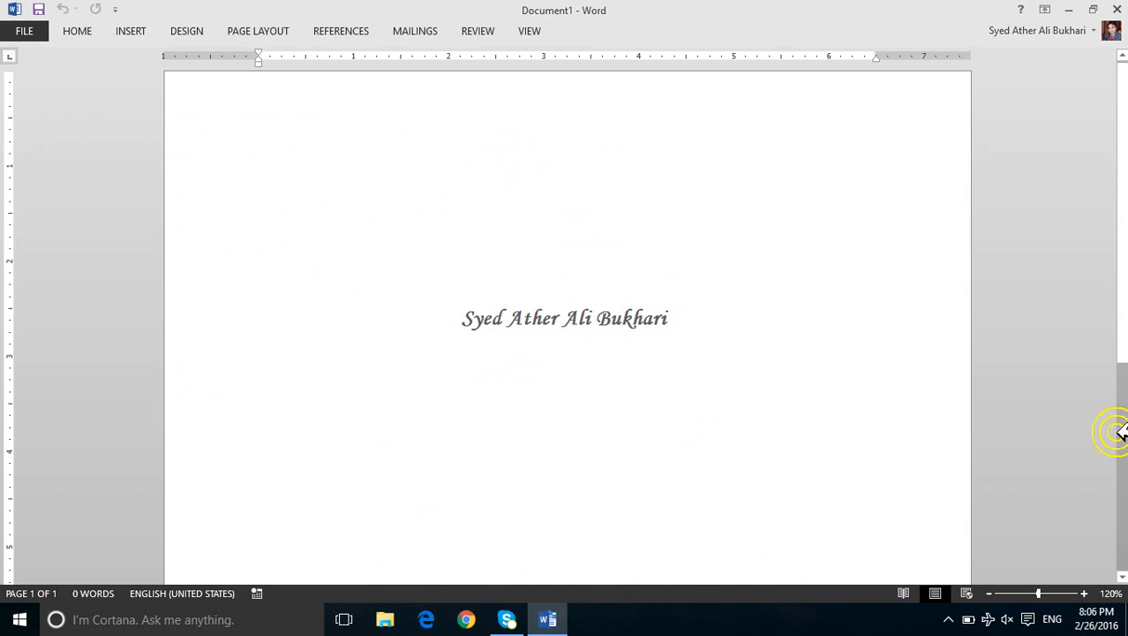
Set the Office theme to Light Gray in the account settings and return to the document
click(24, 29)
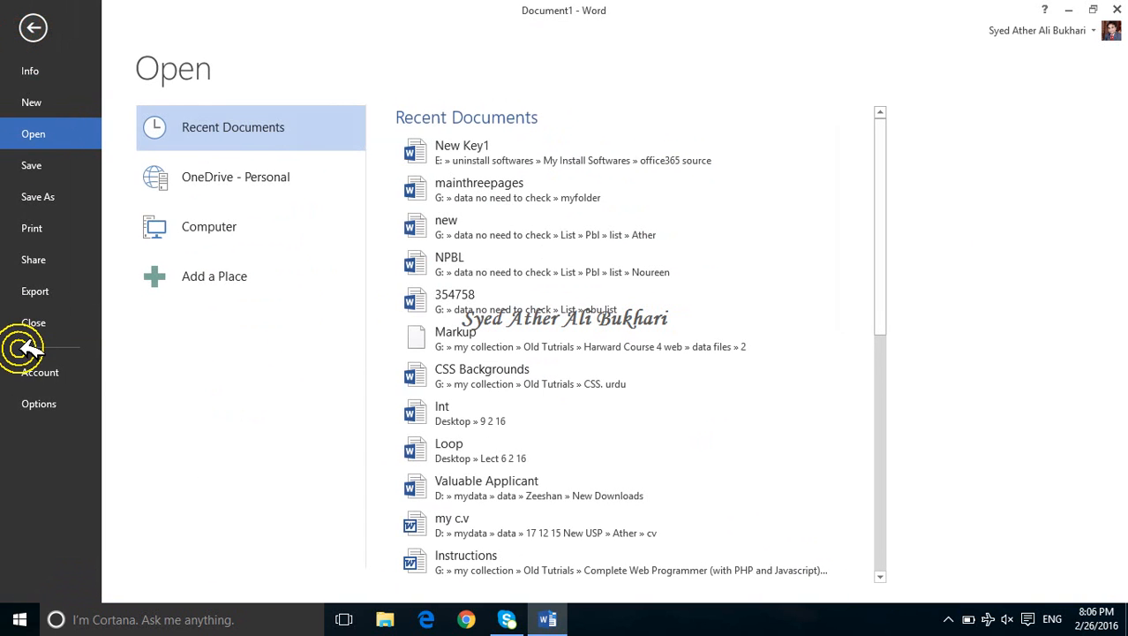
click(29, 374)
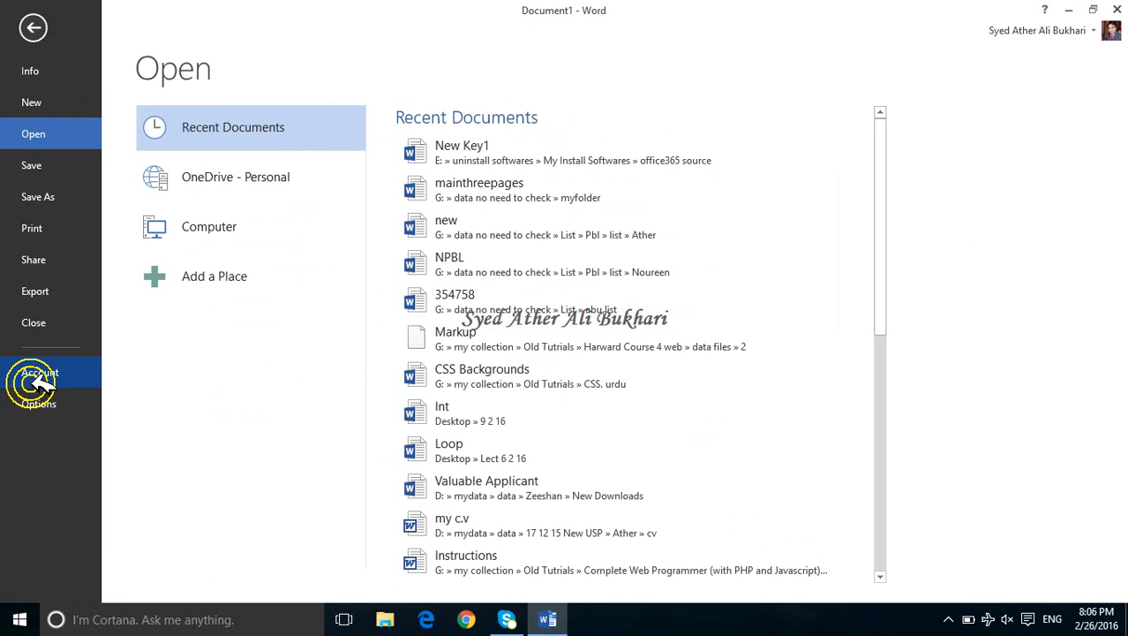
click(269, 350)
click(267, 375)
click(32, 34)
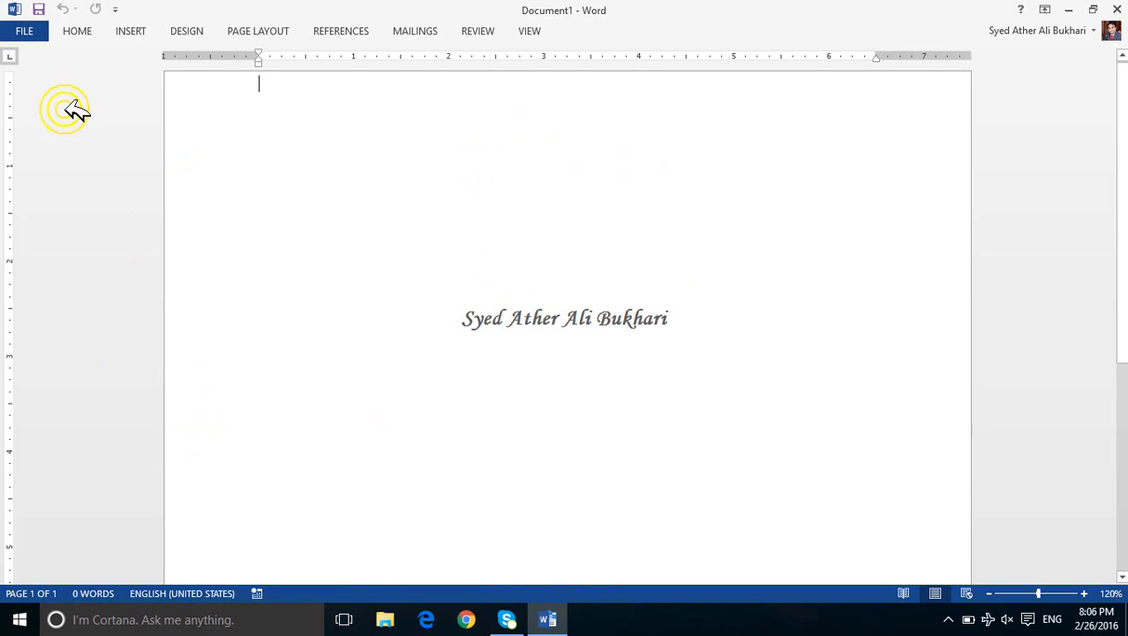
Set the Office theme to Dark Gray in the account settings
click(27, 31)
click(70, 402)
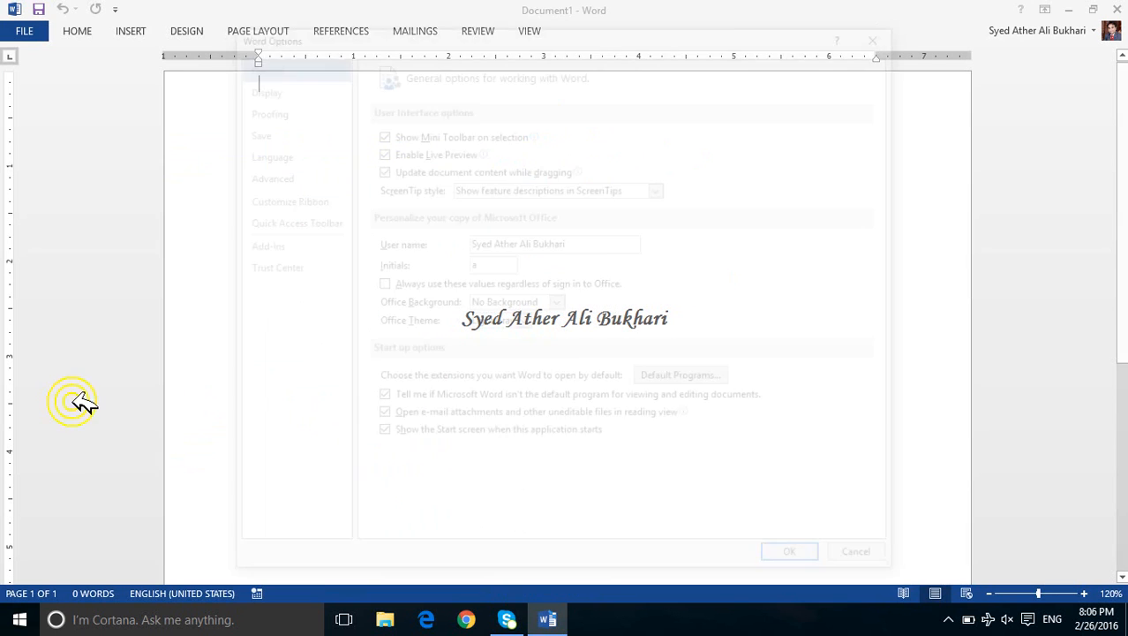
click(40, 33)
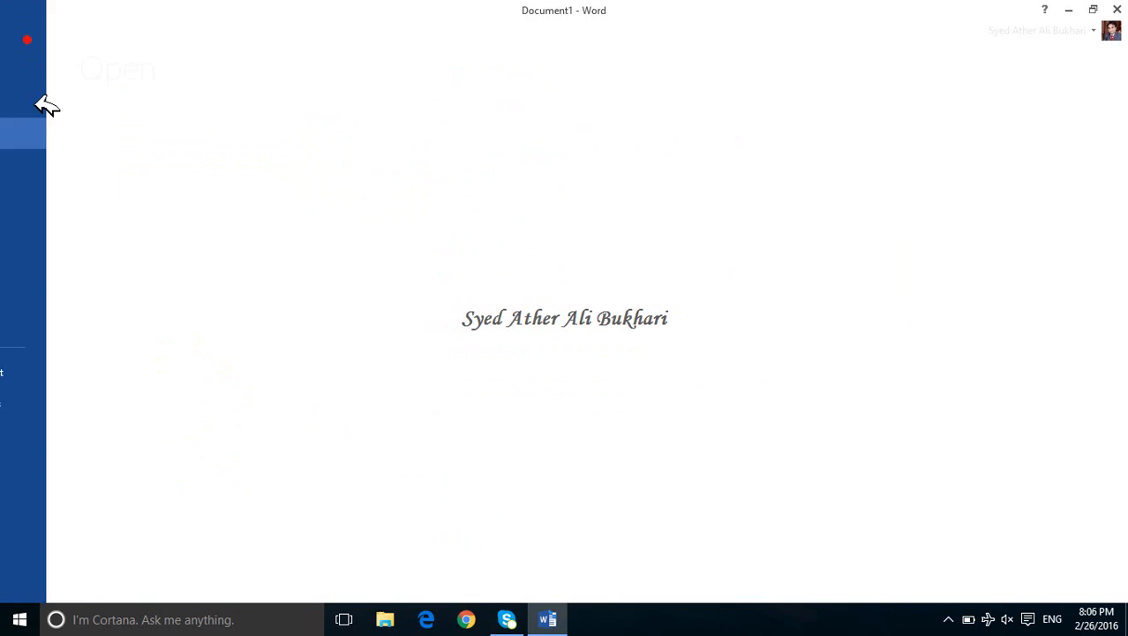
click(48, 373)
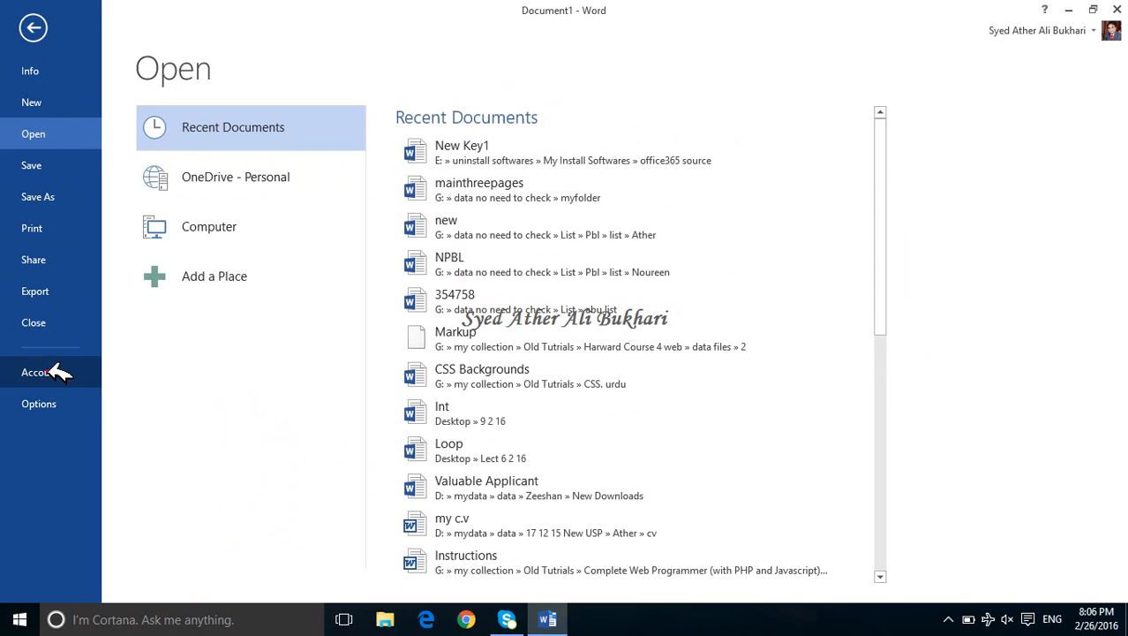
click(221, 346)
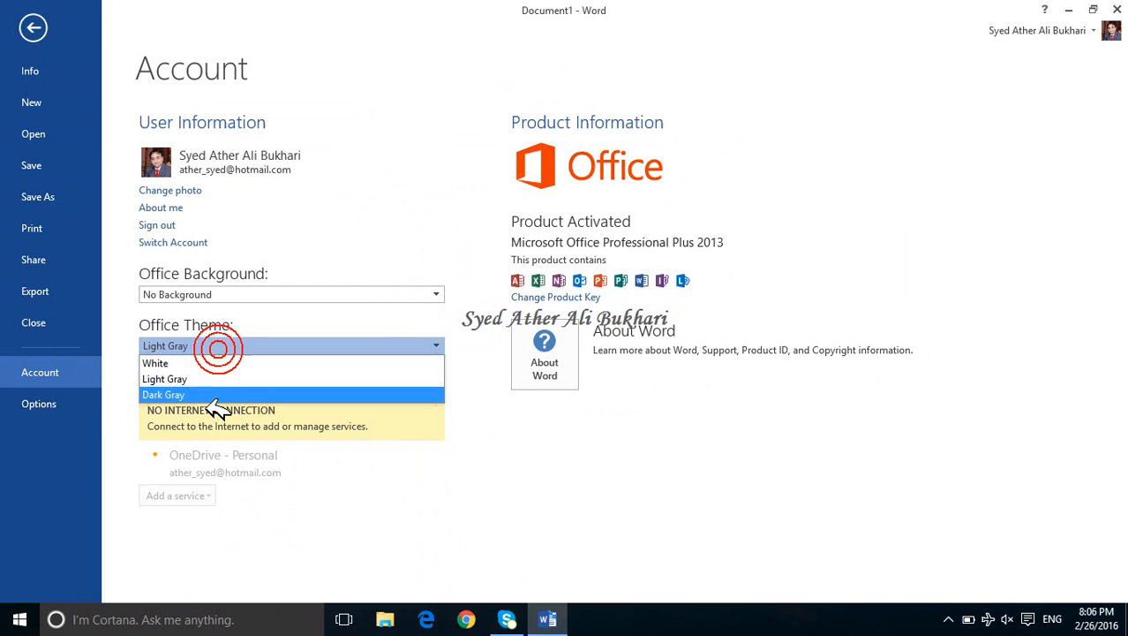
click(210, 396)
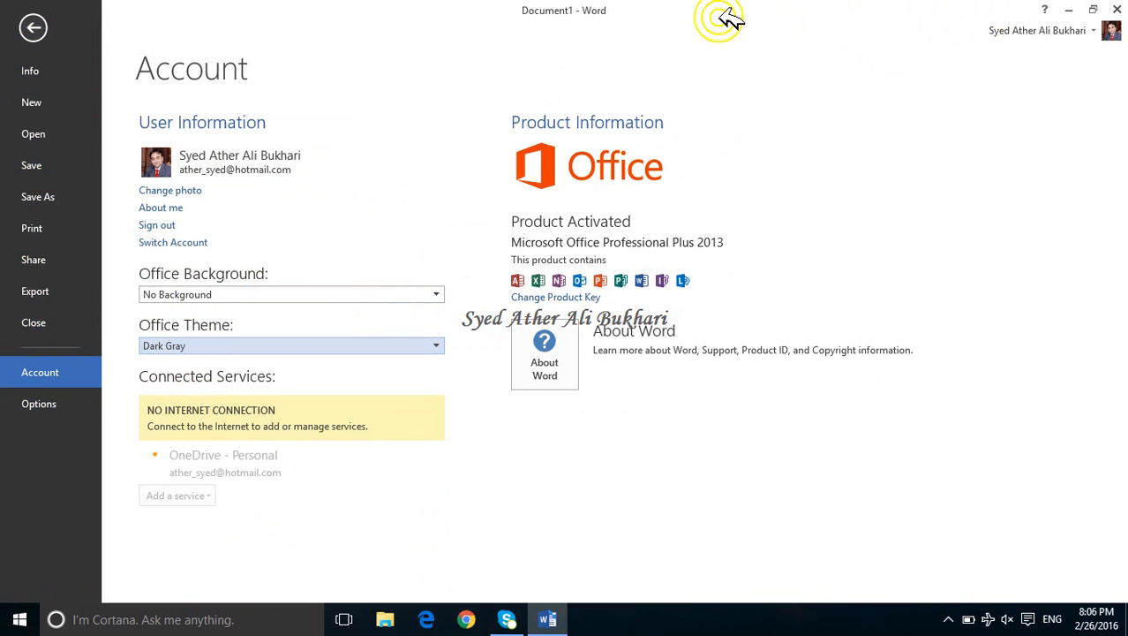
Try the Calligraphy, Geometry and Straws Office backgrounds one after another in the account settings
click(326, 300)
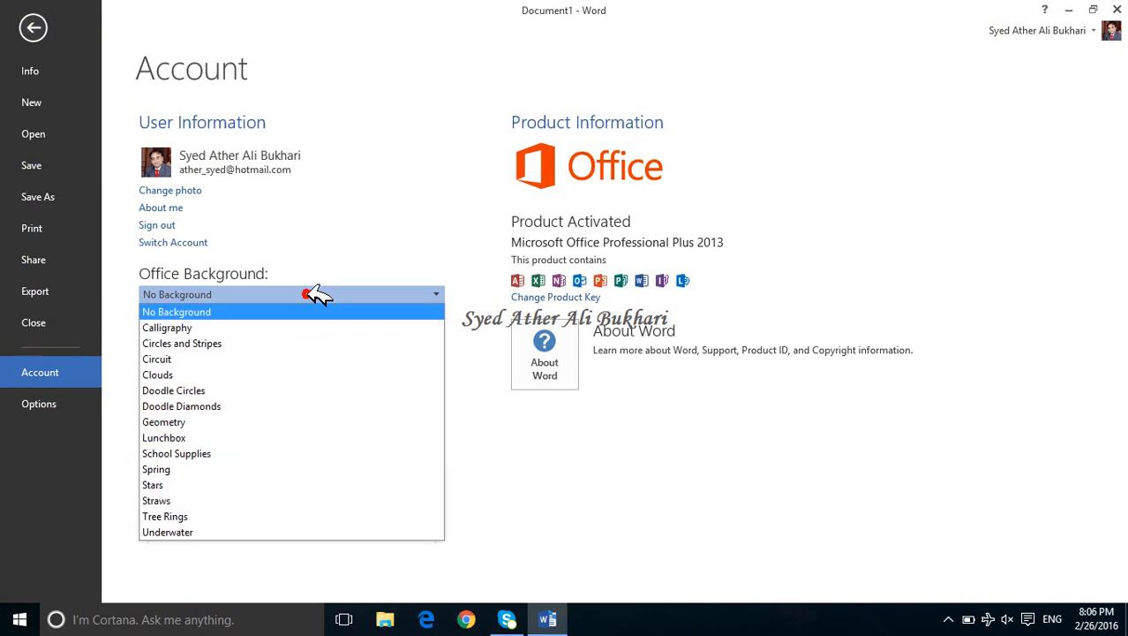
click(309, 324)
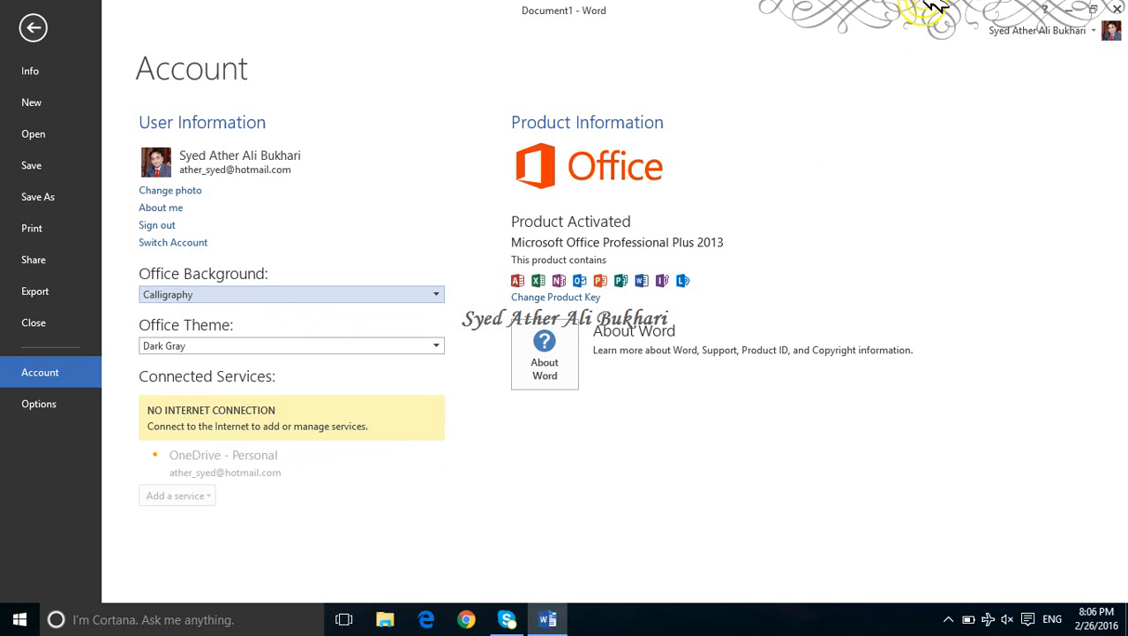
click(320, 294)
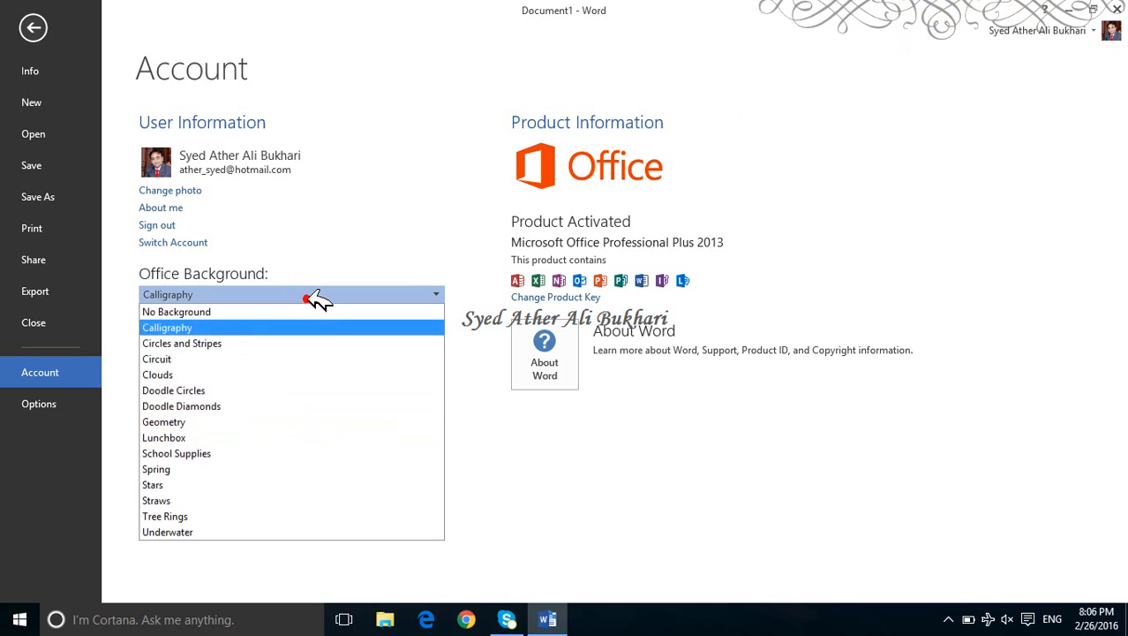
click(308, 422)
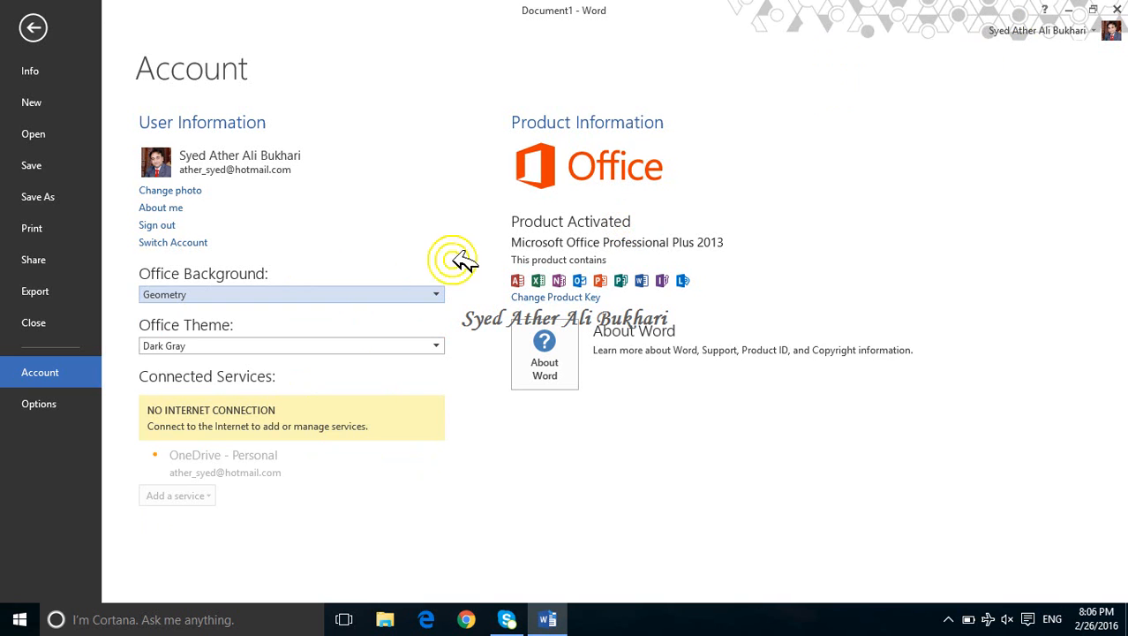
click(351, 294)
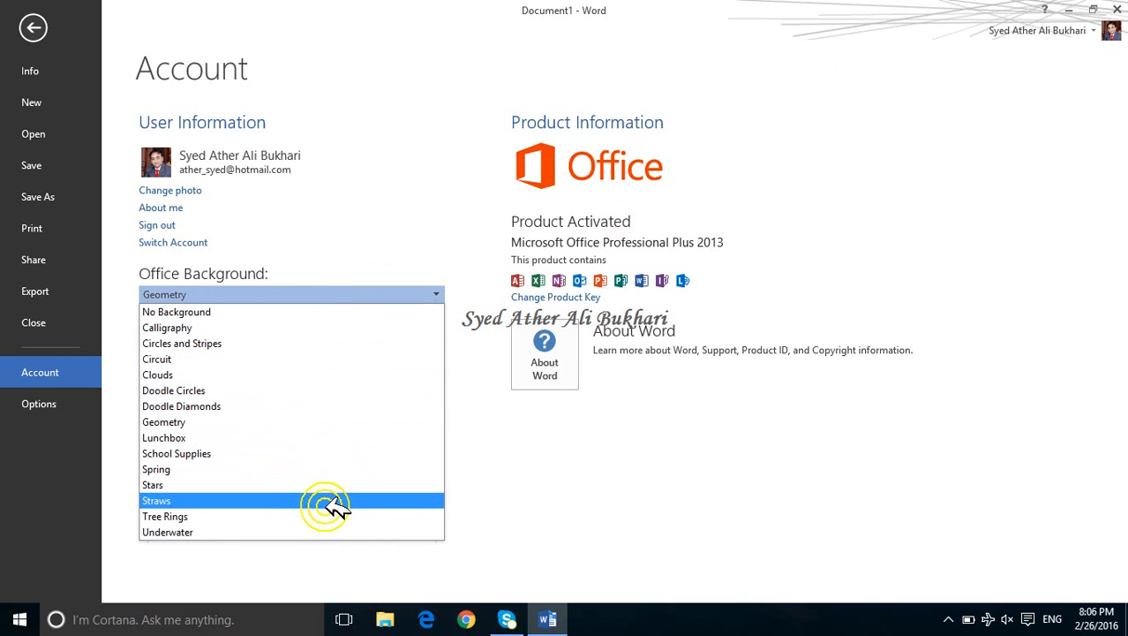
click(334, 500)
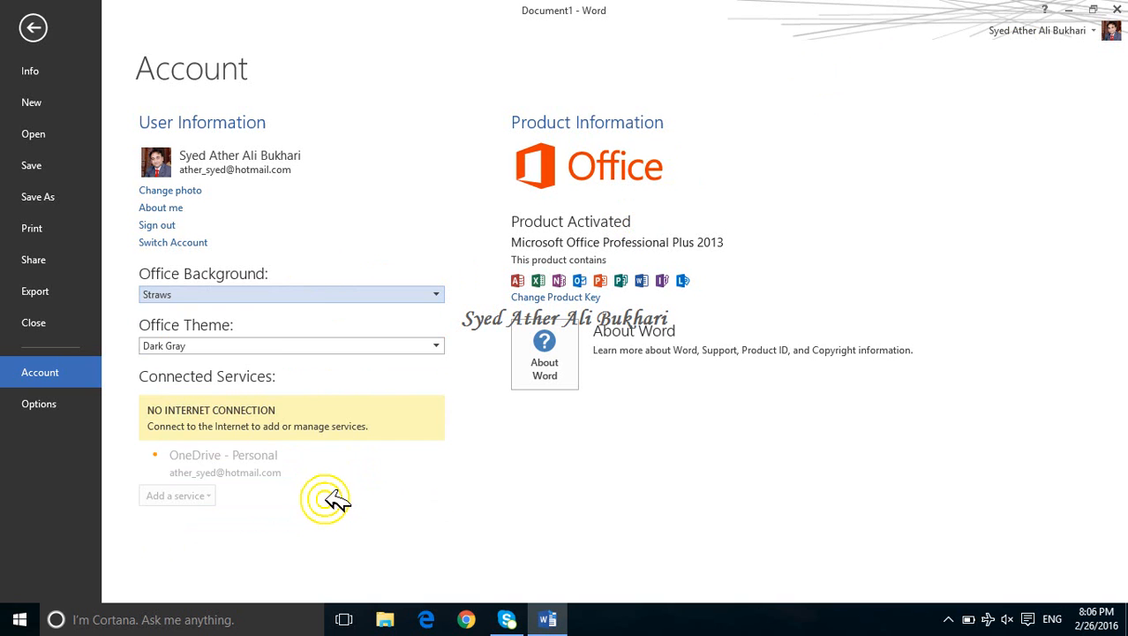
Set the Office background to Stars in the account settings
click(316, 294)
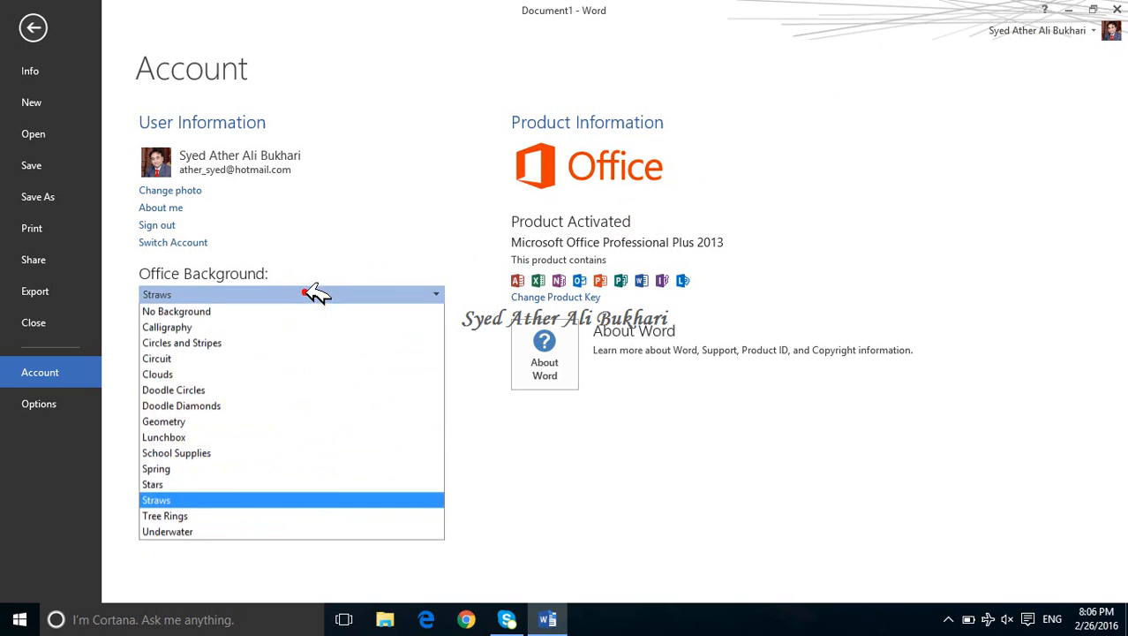
click(304, 484)
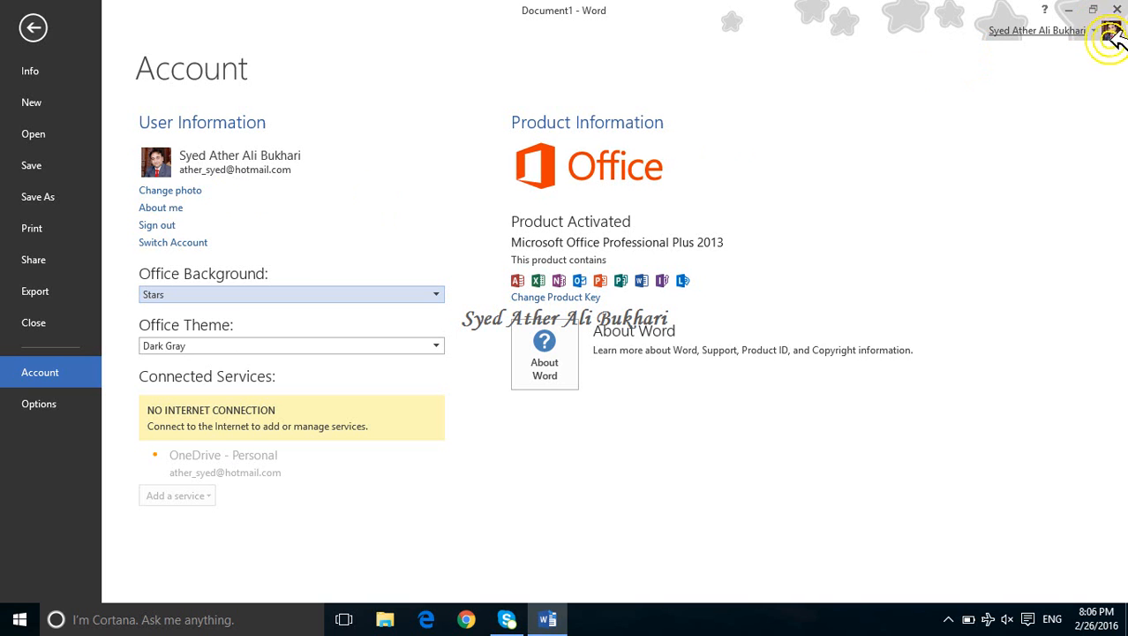
click(165, 206)
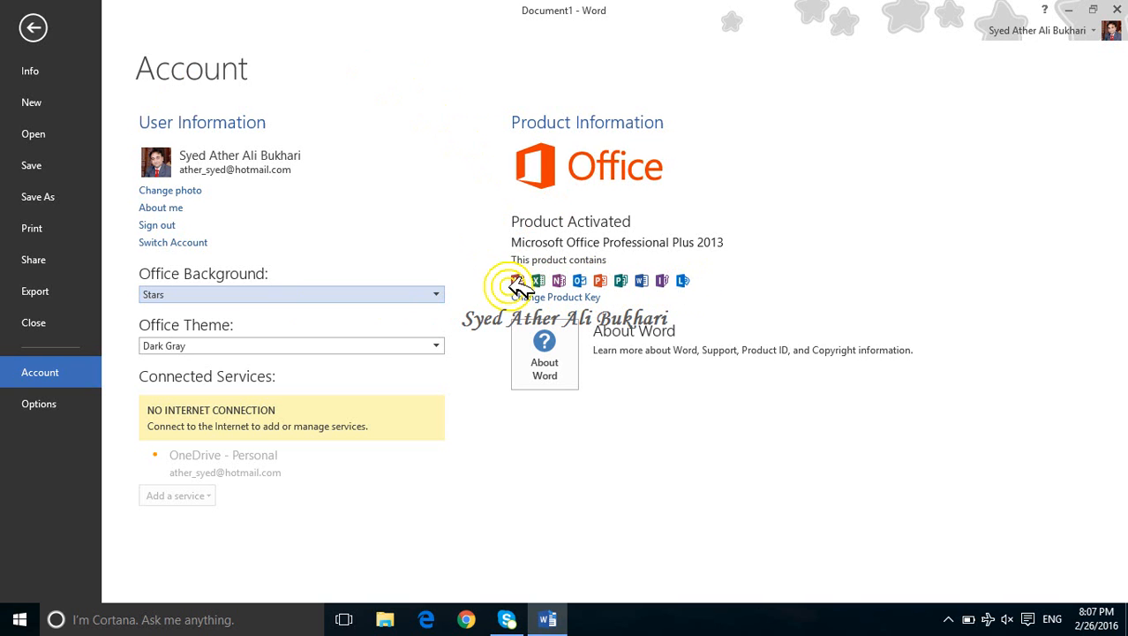
Review the version and copyright details in the About Word information and close it
click(539, 366)
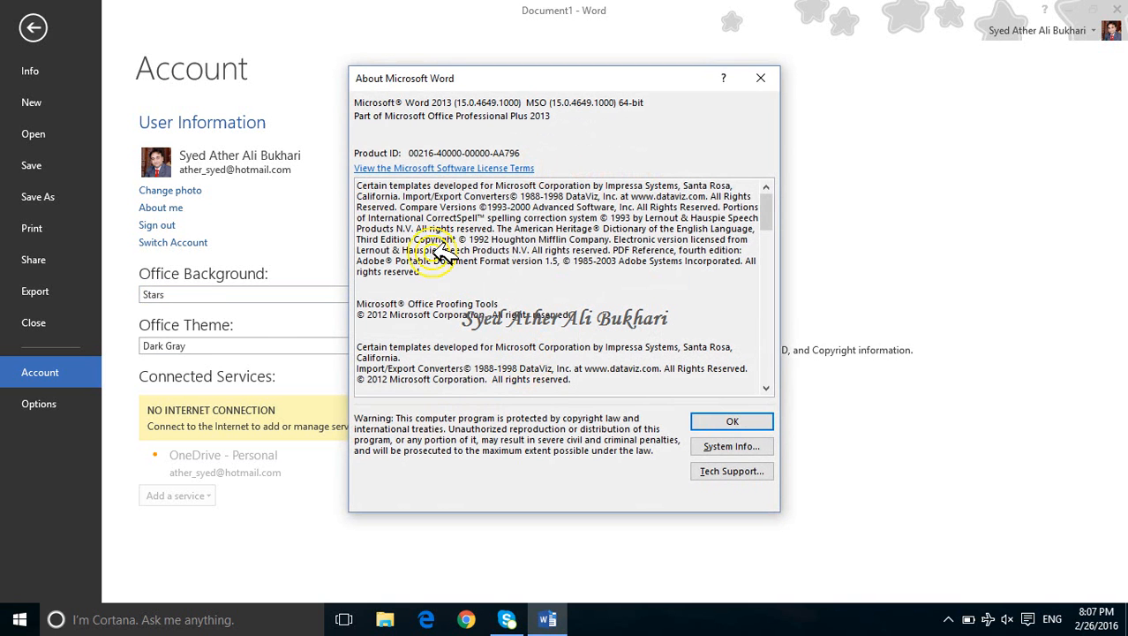
scroll(433, 196, down, 12)
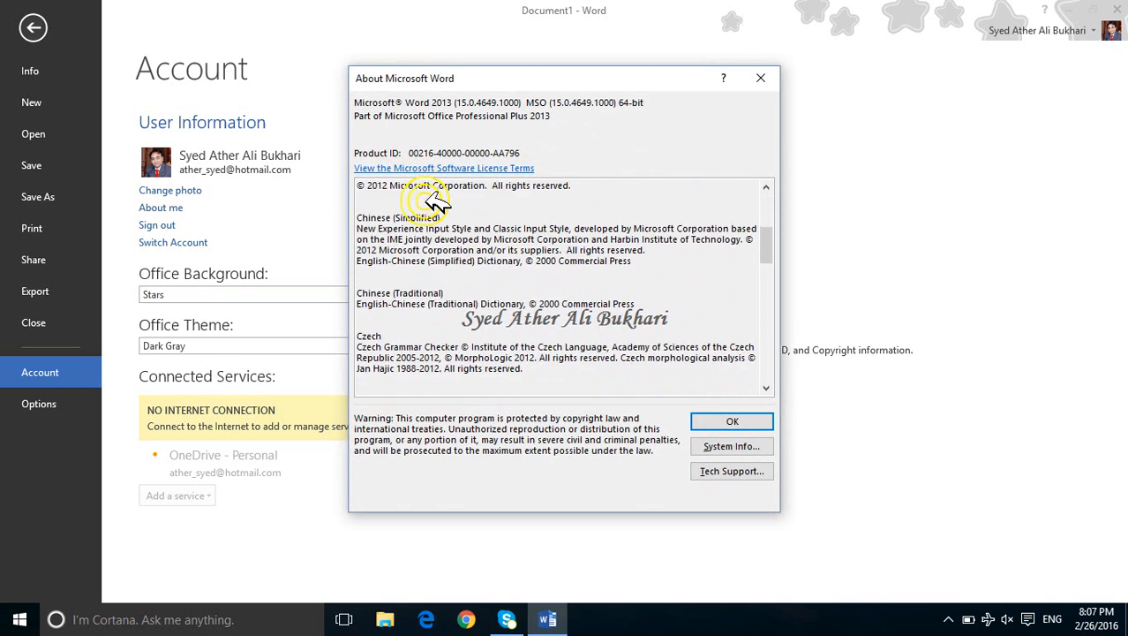
scroll(436, 199, down, 5)
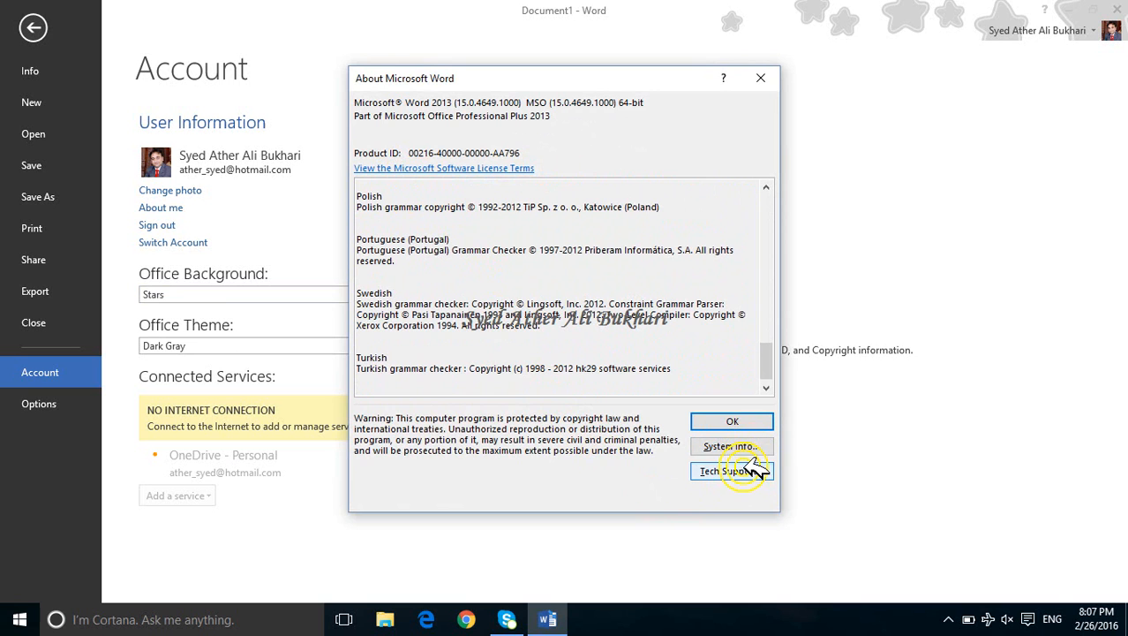
click(761, 79)
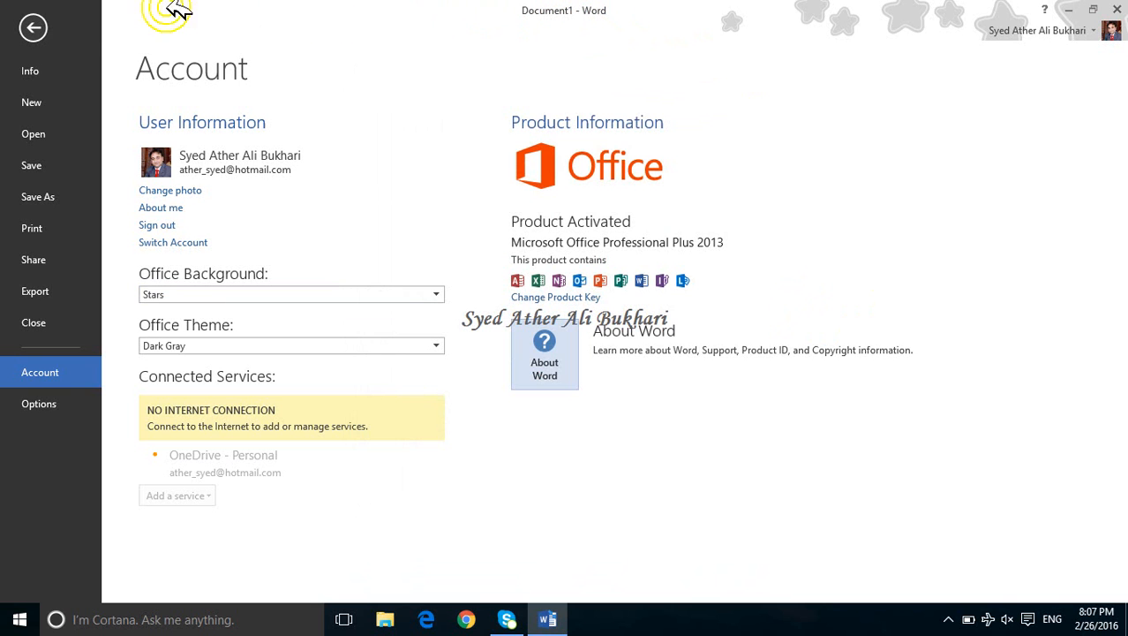
Leave the account settings and look over the available templates for a new document
click(33, 28)
click(37, 27)
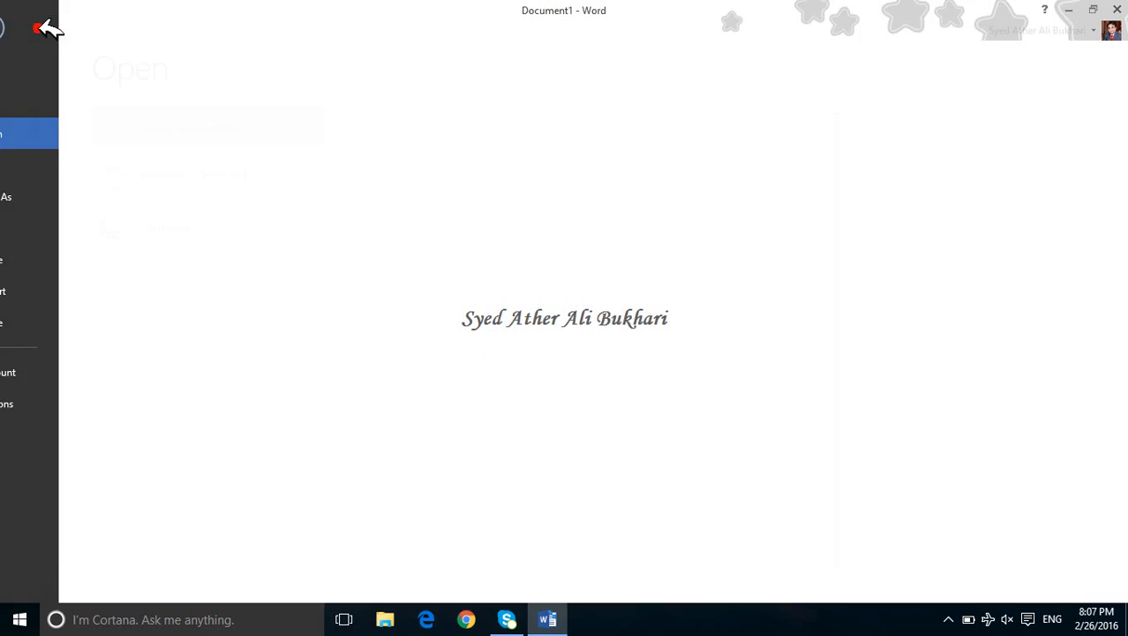
click(55, 97)
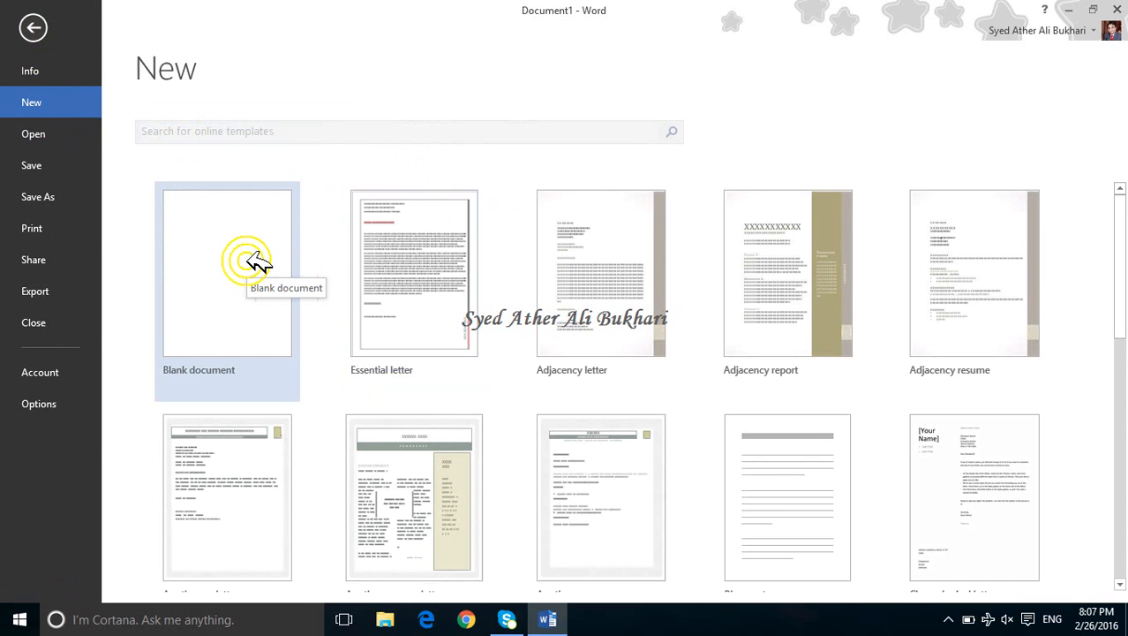
Return to the blank document without choosing a template and expand the ribbon to show its commands
click(36, 32)
click(519, 271)
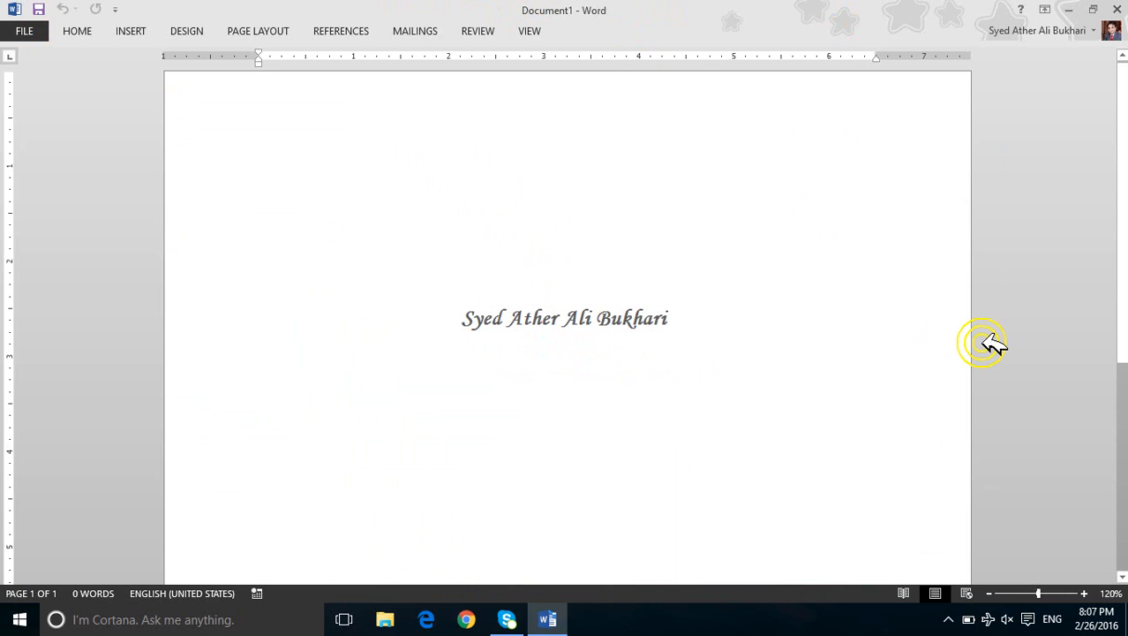
key(ctrl+F1)
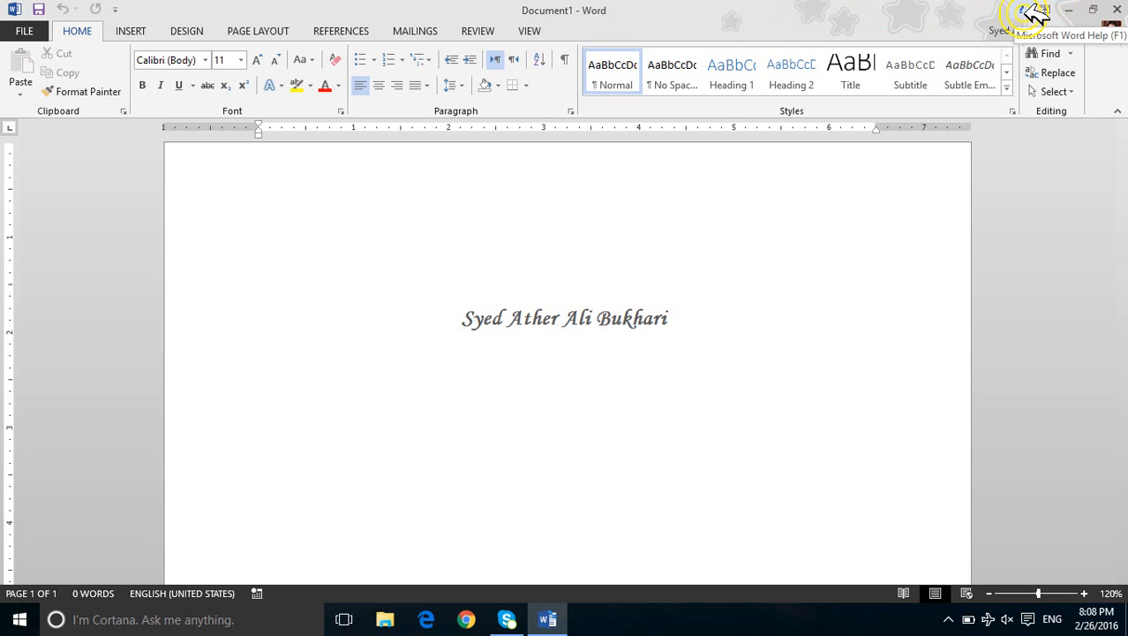
Try the restored window size and snapping the window to the right and left halves of the screen, ending maximized
click(1092, 10)
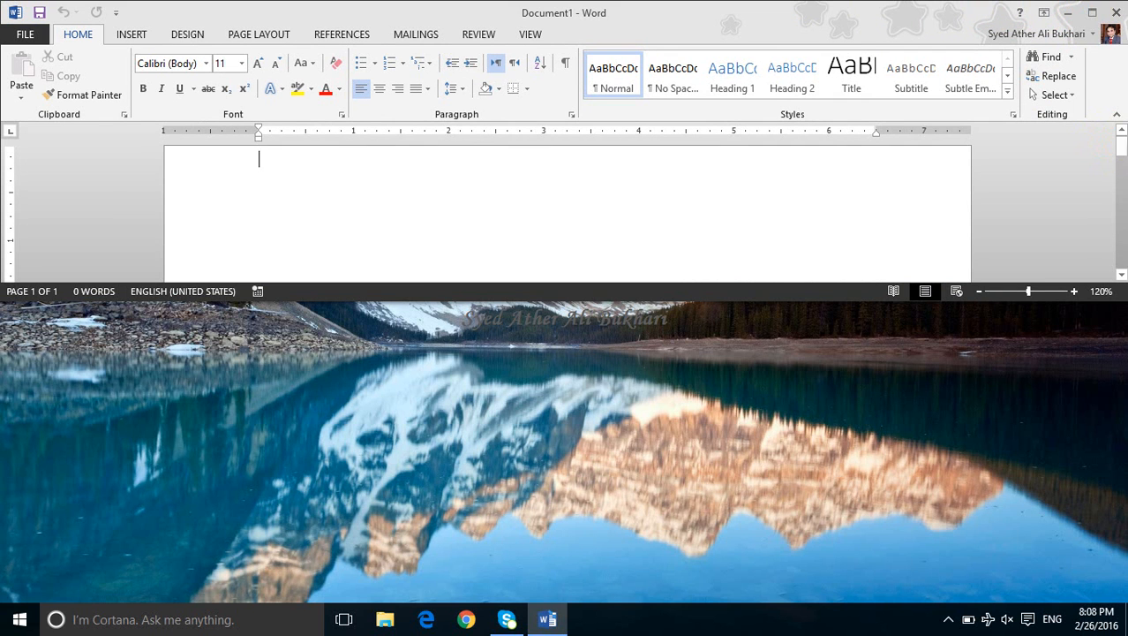
click(1093, 12)
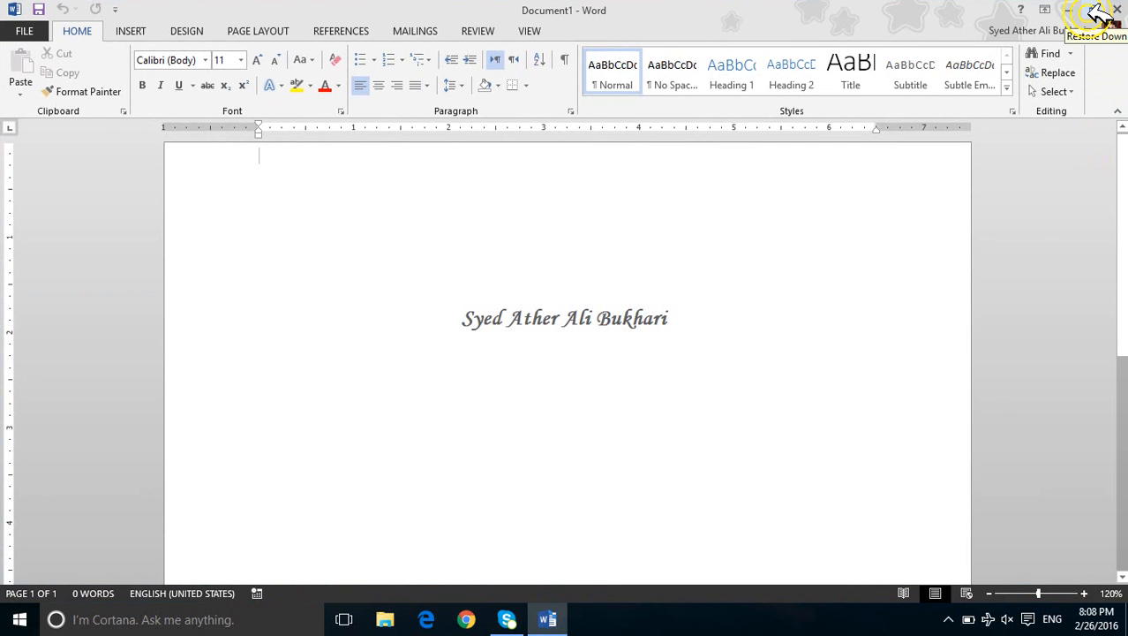
drag(749, 9, 1127, 101)
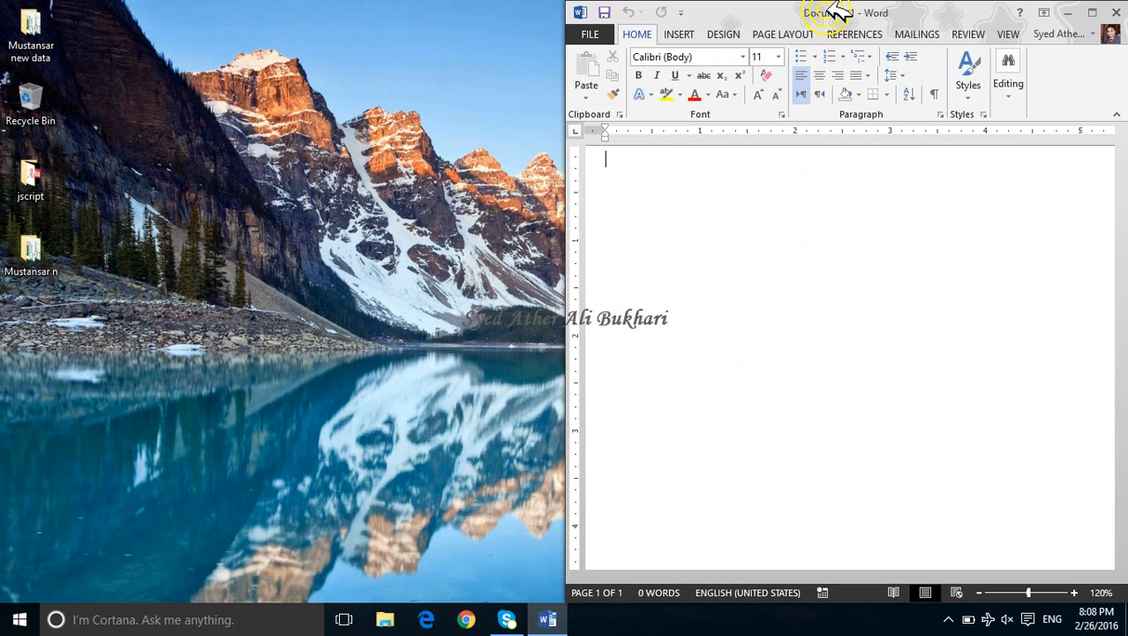
drag(834, 12, 10, 120)
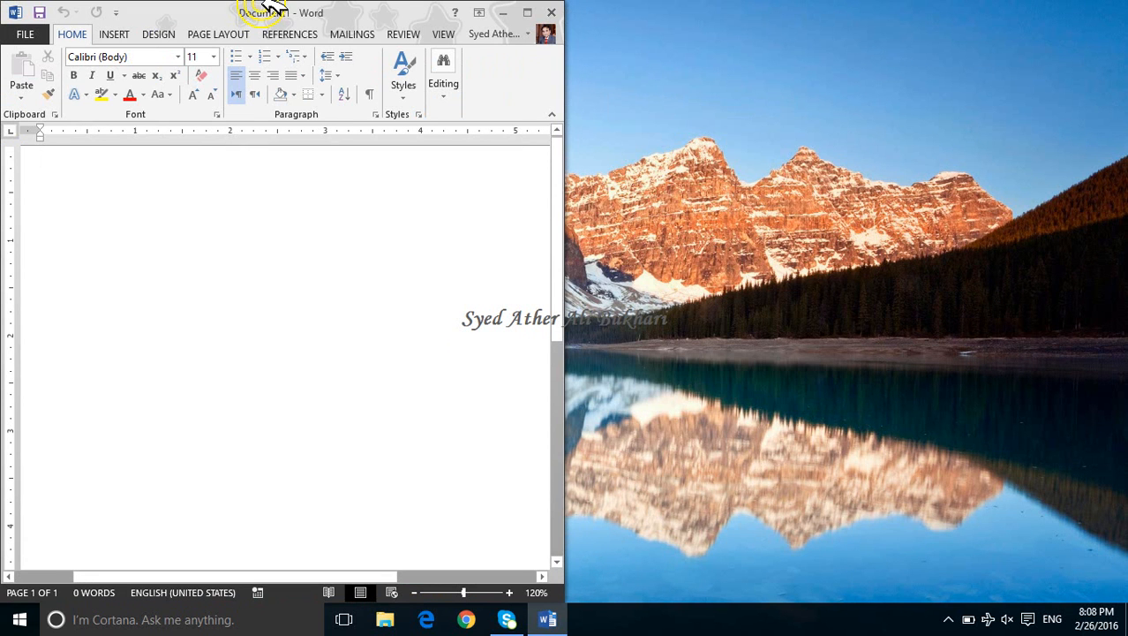
click(528, 12)
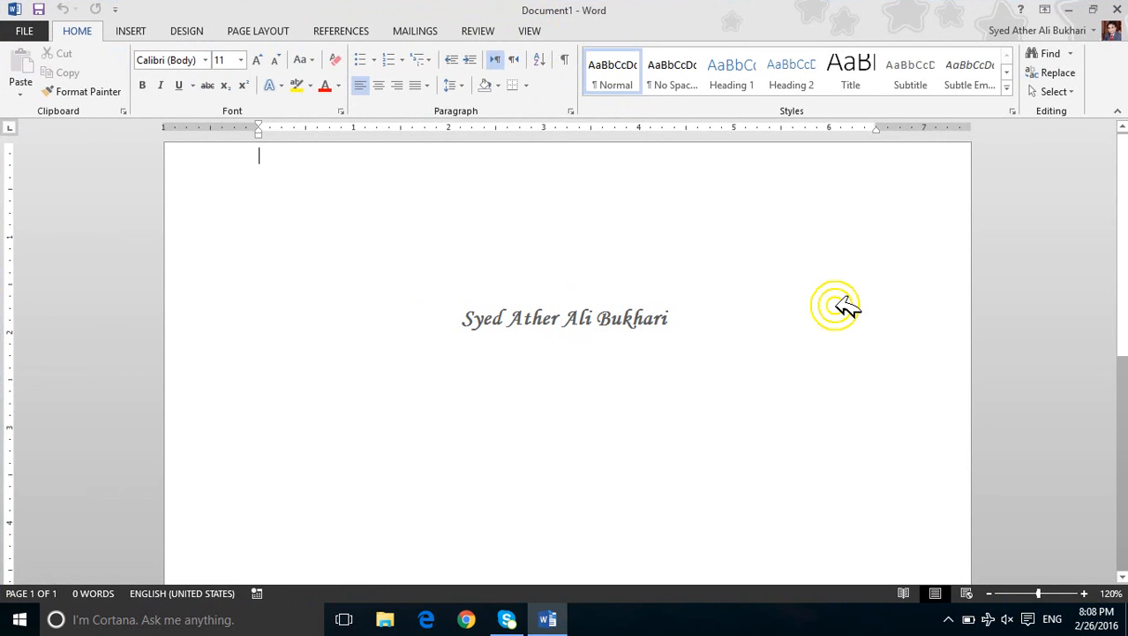
View the profile and account options for the signed-in account and close them
click(1105, 30)
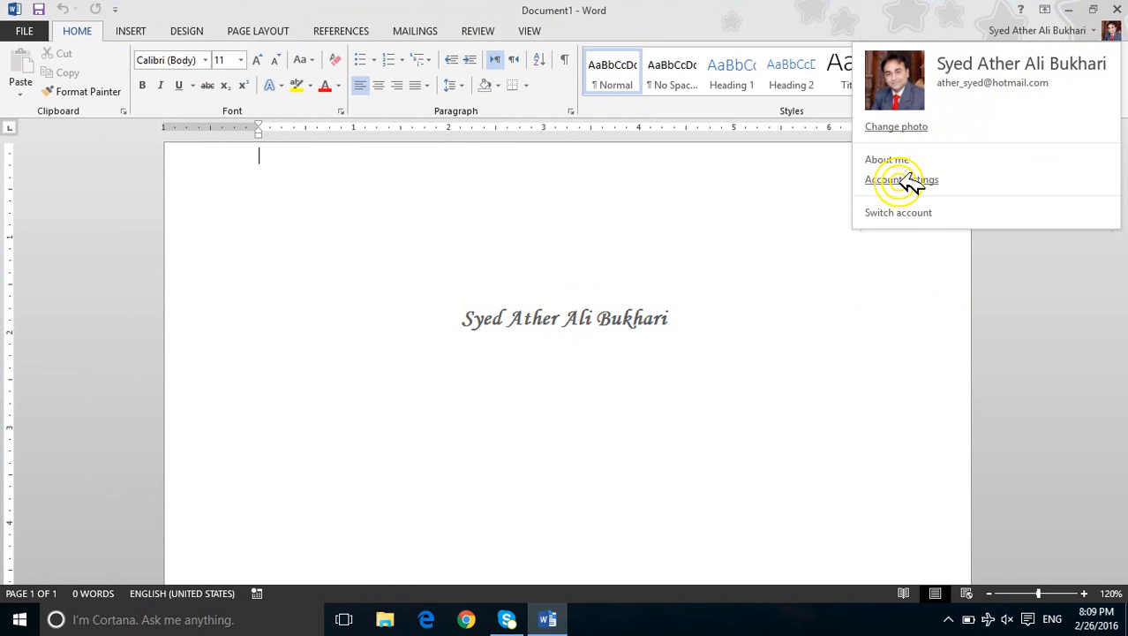
click(952, 297)
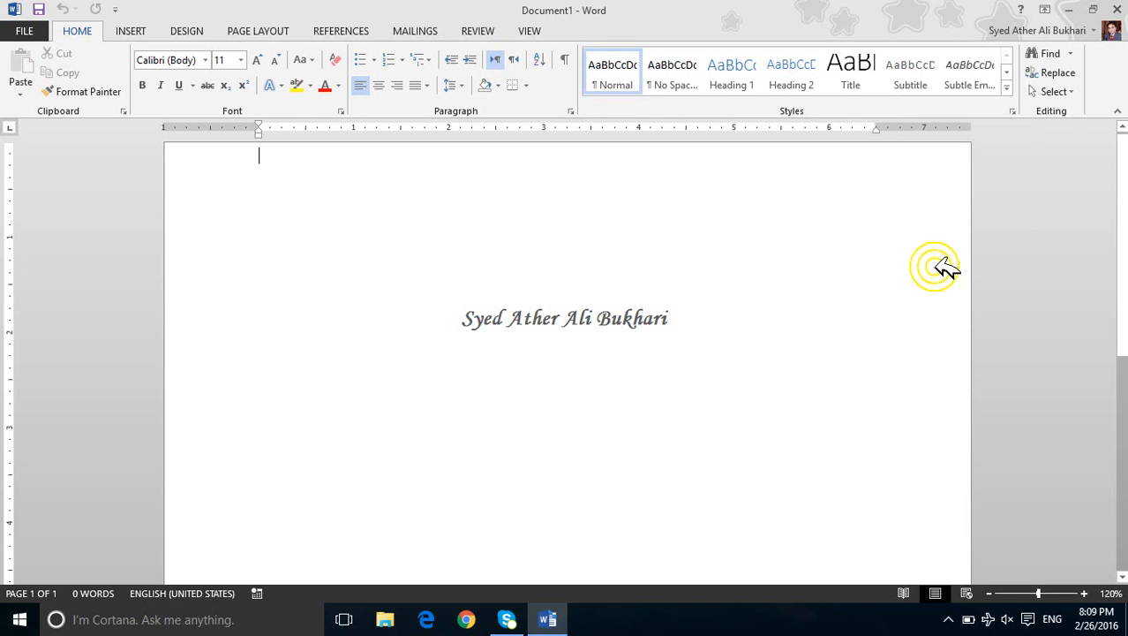
Restore and maximize the document window, and minimize it to the taskbar and bring it back
click(1095, 11)
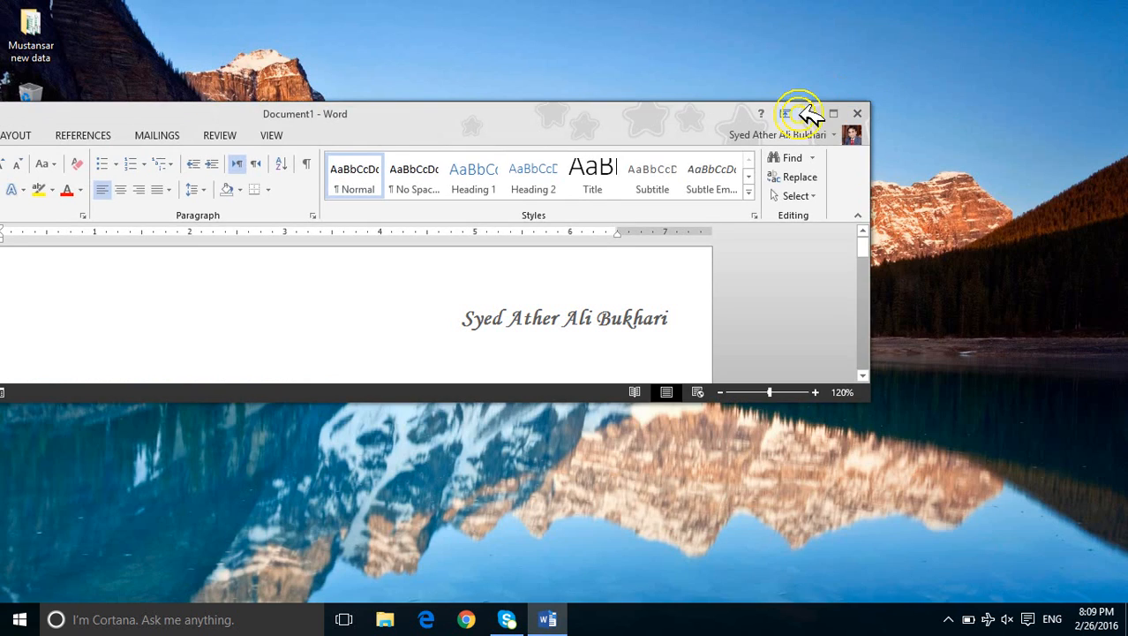
click(839, 113)
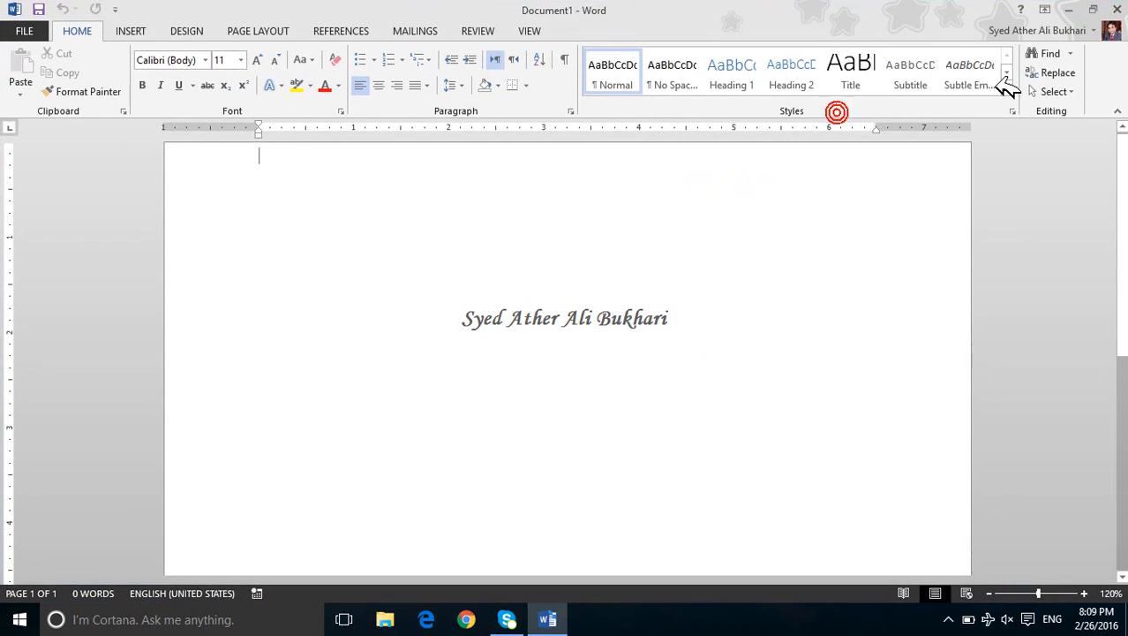
click(1070, 8)
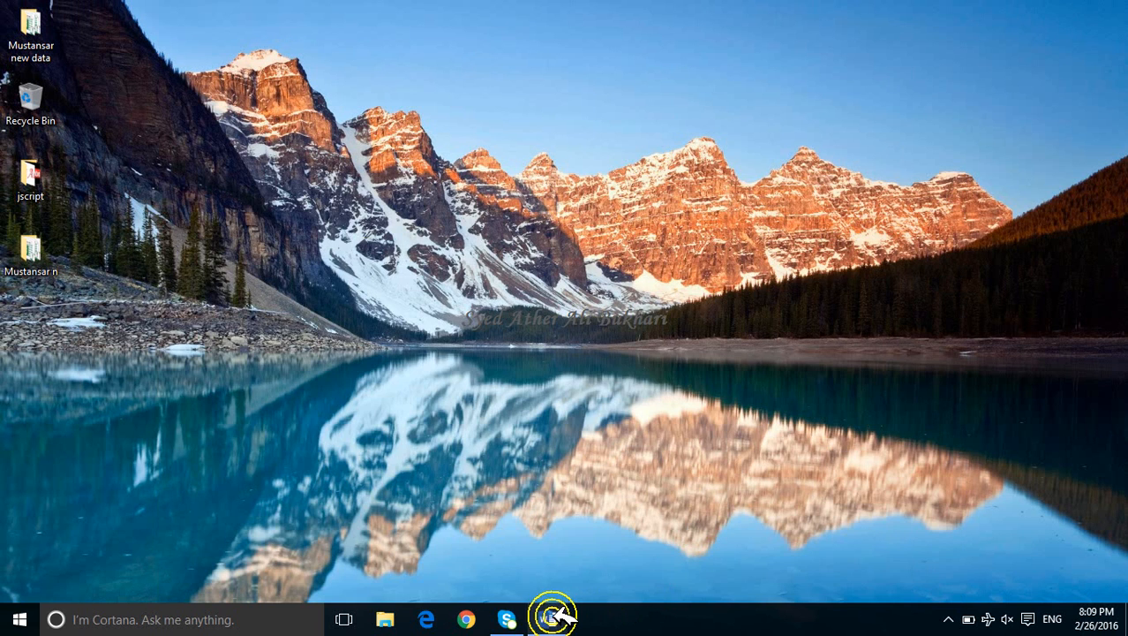
mouse_move(554, 618)
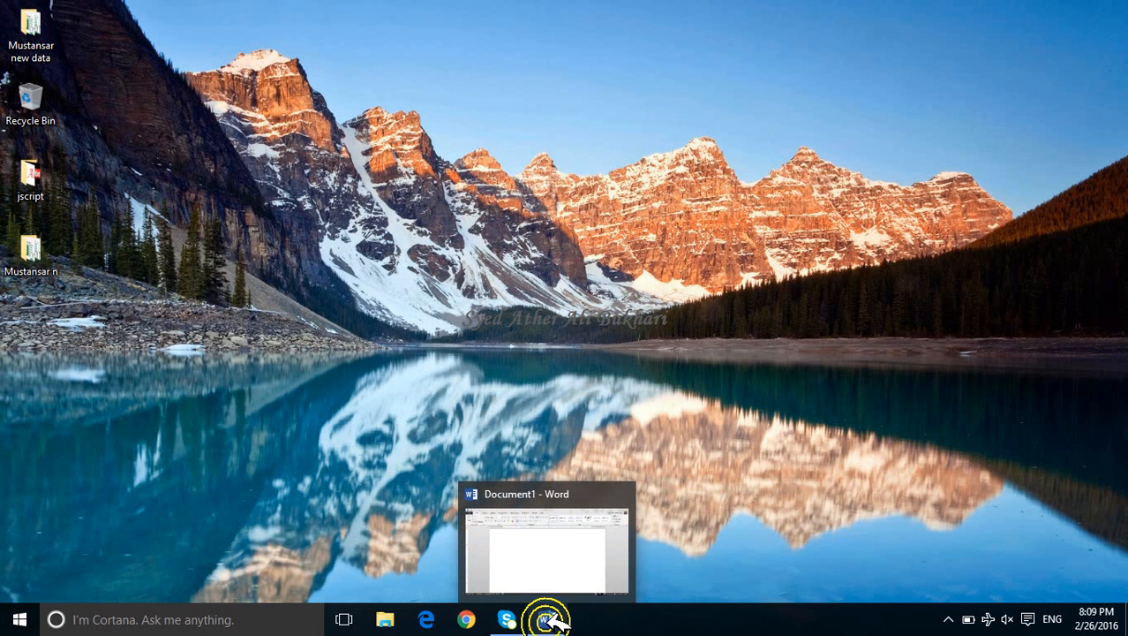
click(549, 620)
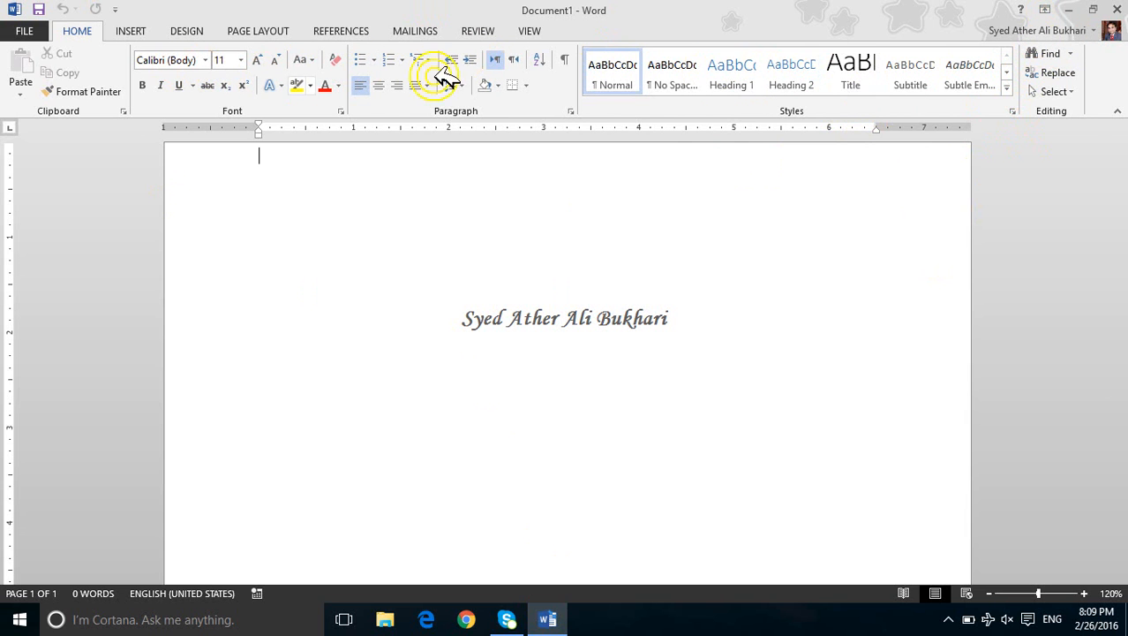
Reduce the ribbon to tabs only, and switch it back to showing tabs and commands
click(1047, 11)
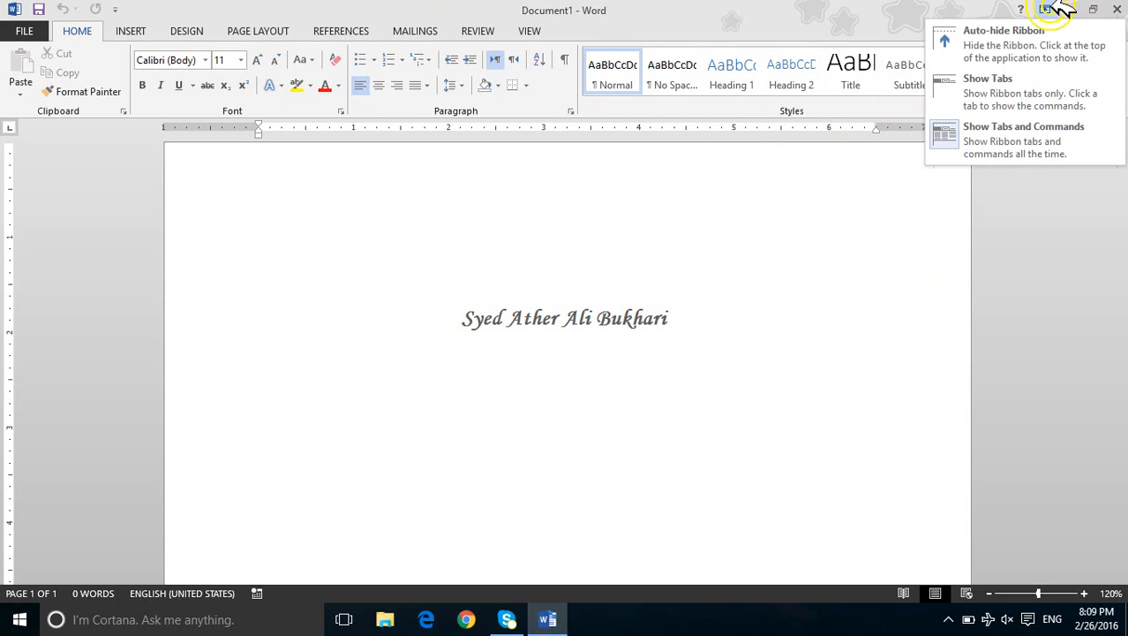
click(1038, 99)
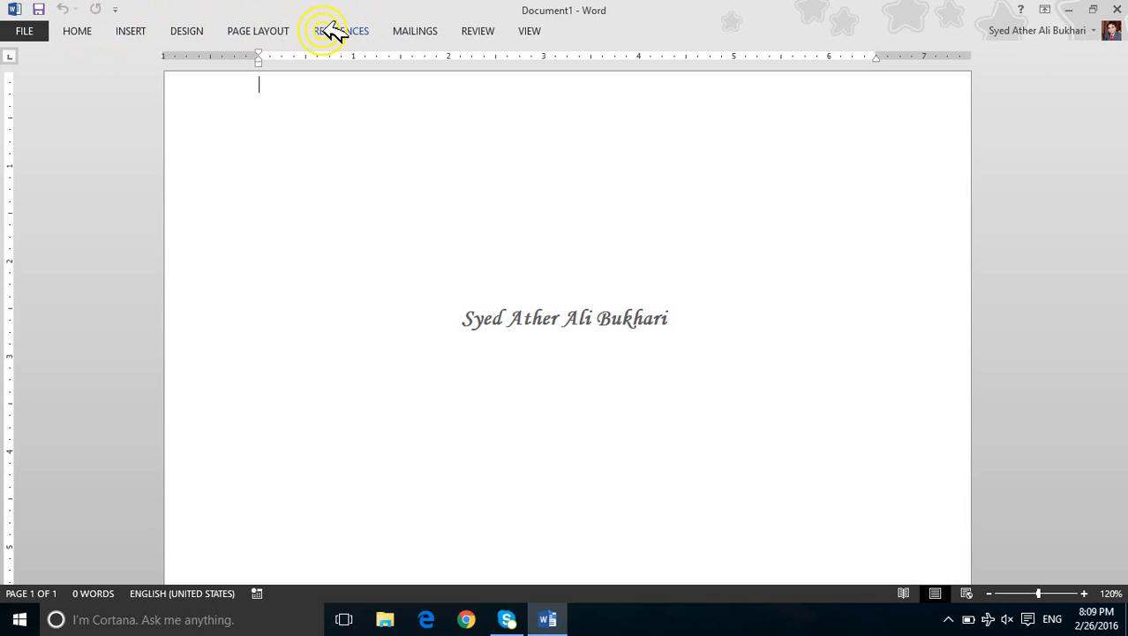
click(1045, 10)
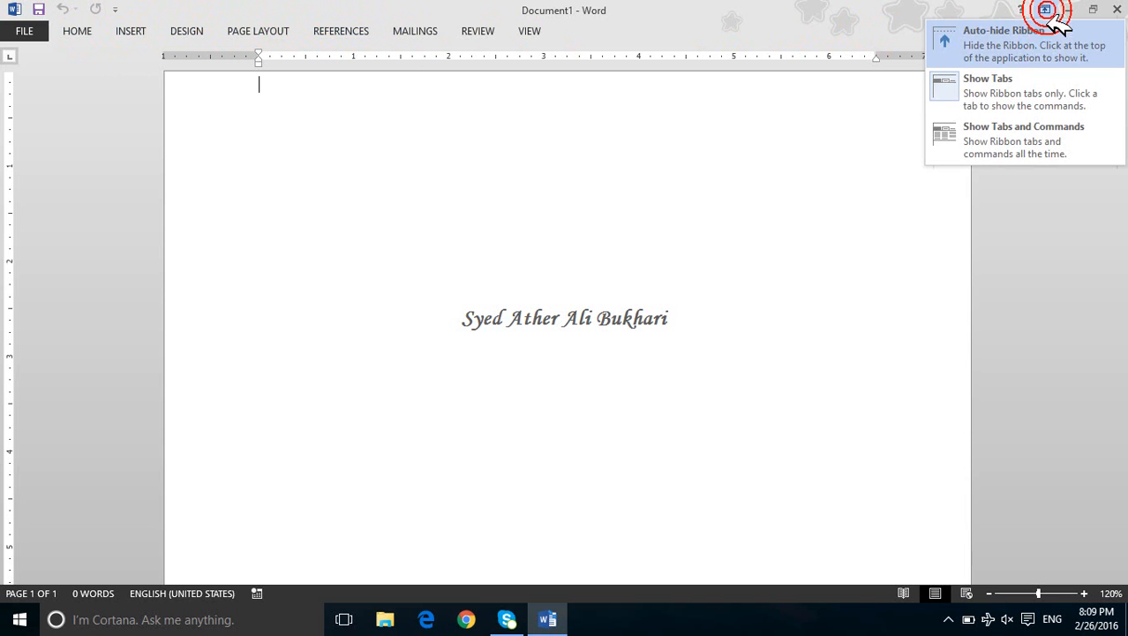
click(1038, 147)
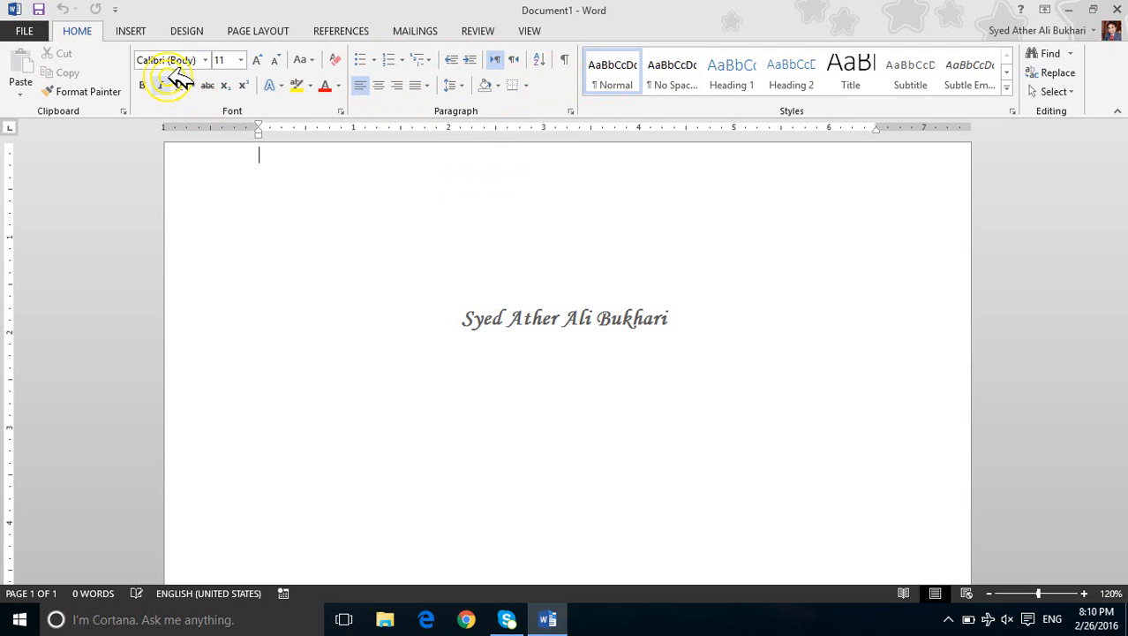
Review the commands of the Insert, Design, Page Layout, References, Mailings, Review and View ribbon groups in turn
click(135, 31)
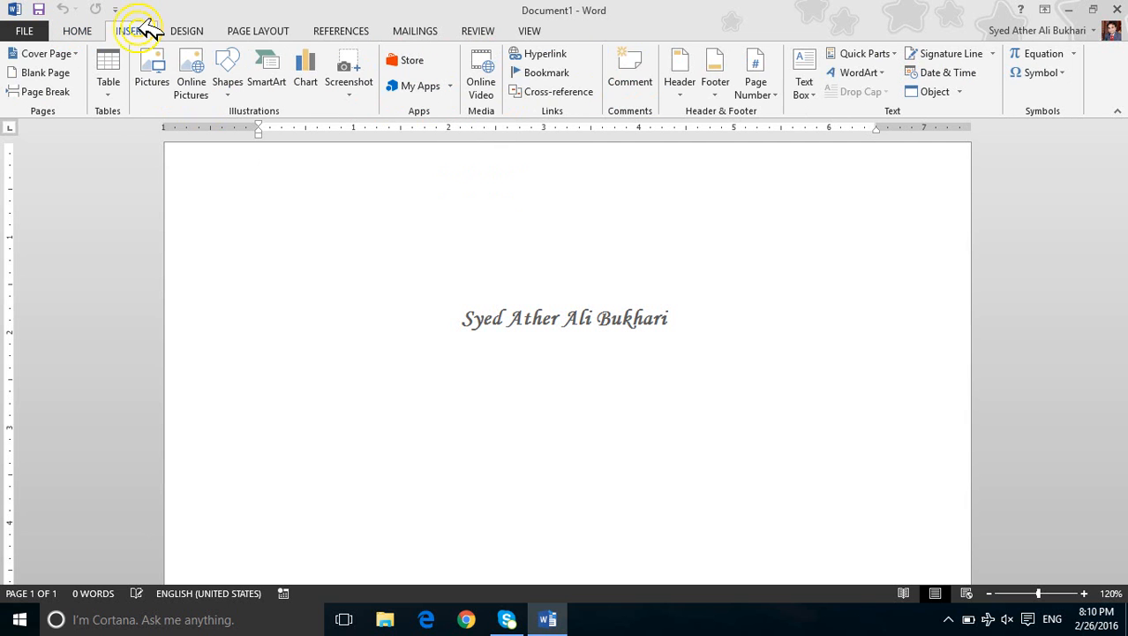
click(183, 30)
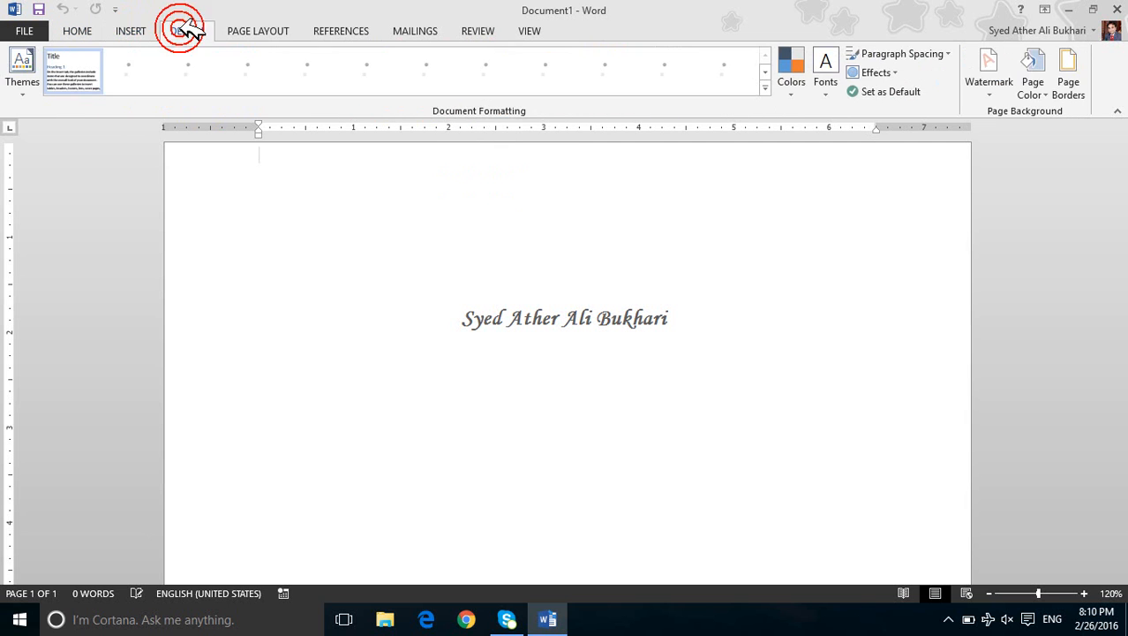
click(265, 30)
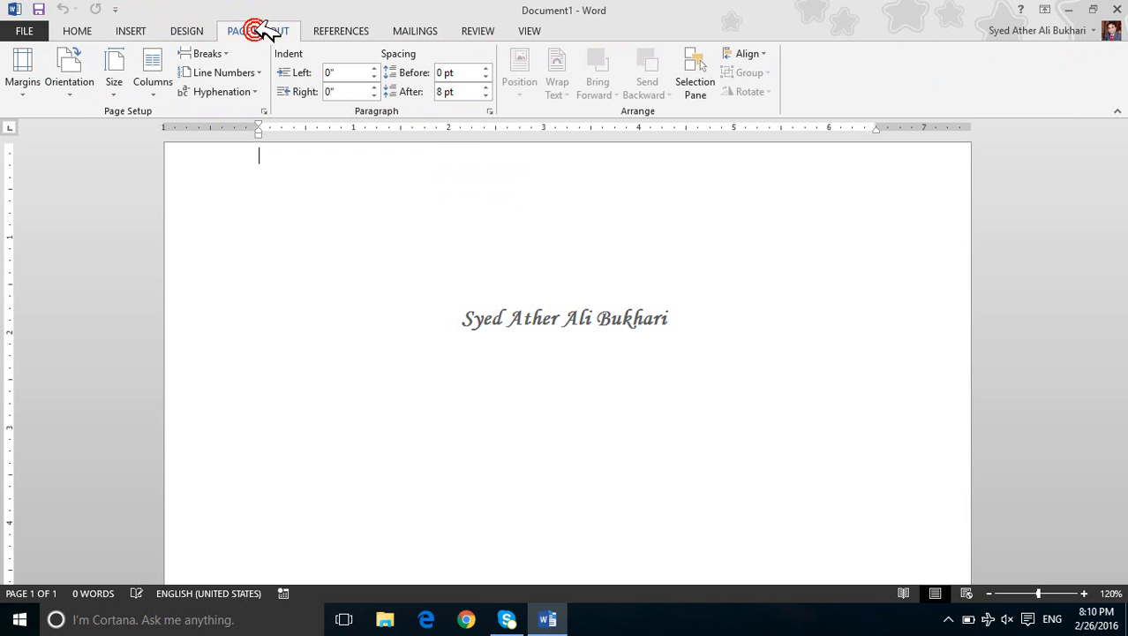
click(340, 31)
click(427, 31)
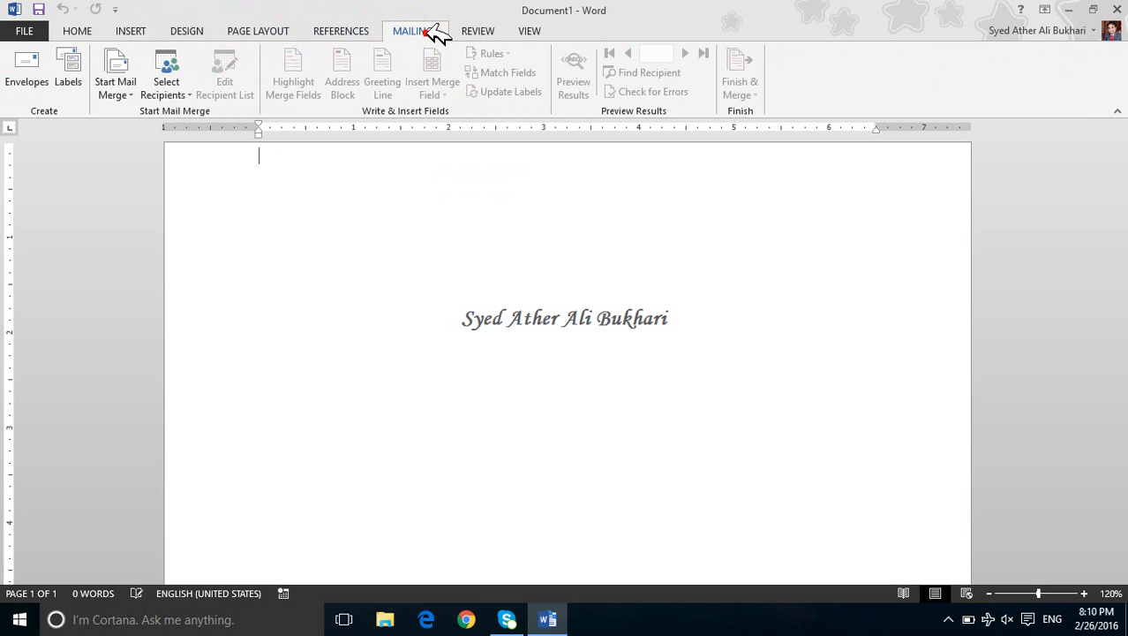
click(481, 31)
click(527, 29)
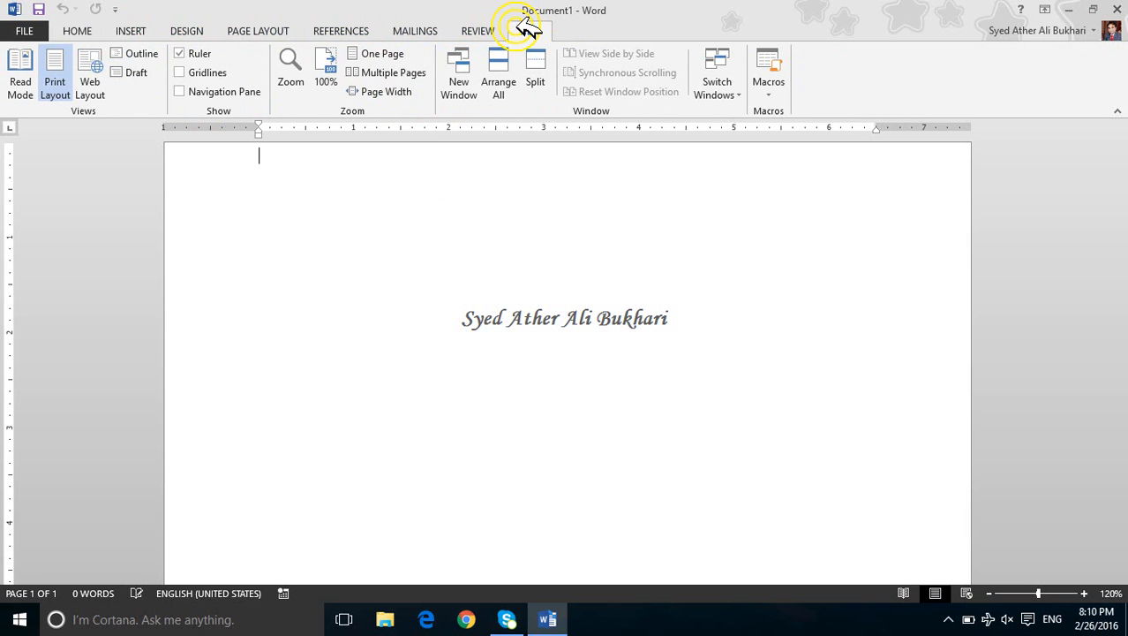
Set the ribbon to auto-hide so the document fills the window
click(1047, 8)
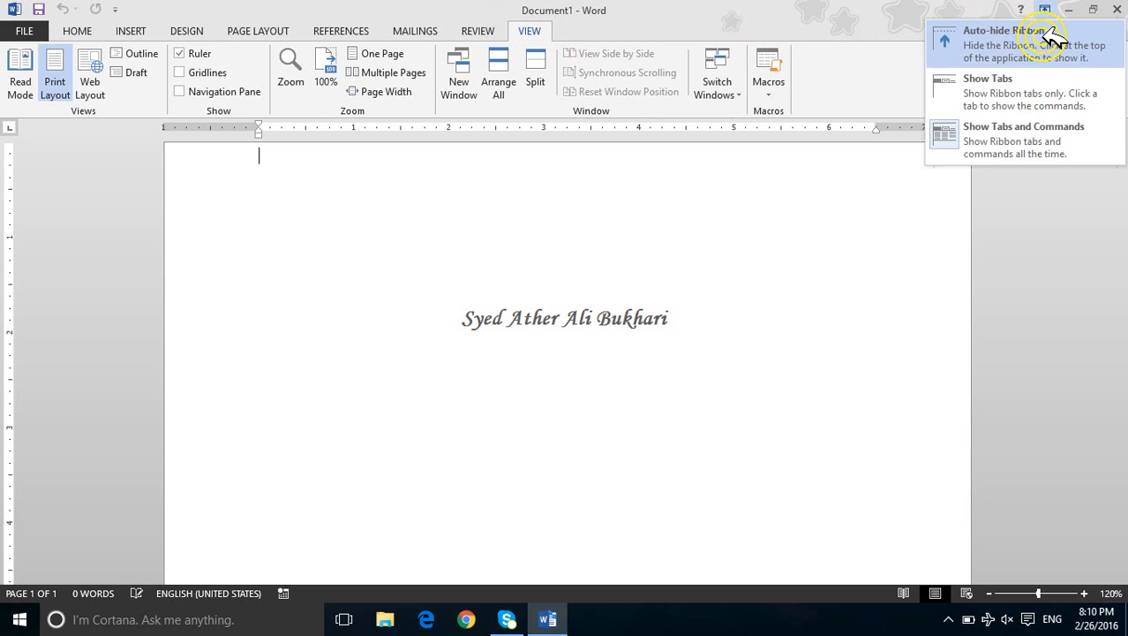
click(986, 49)
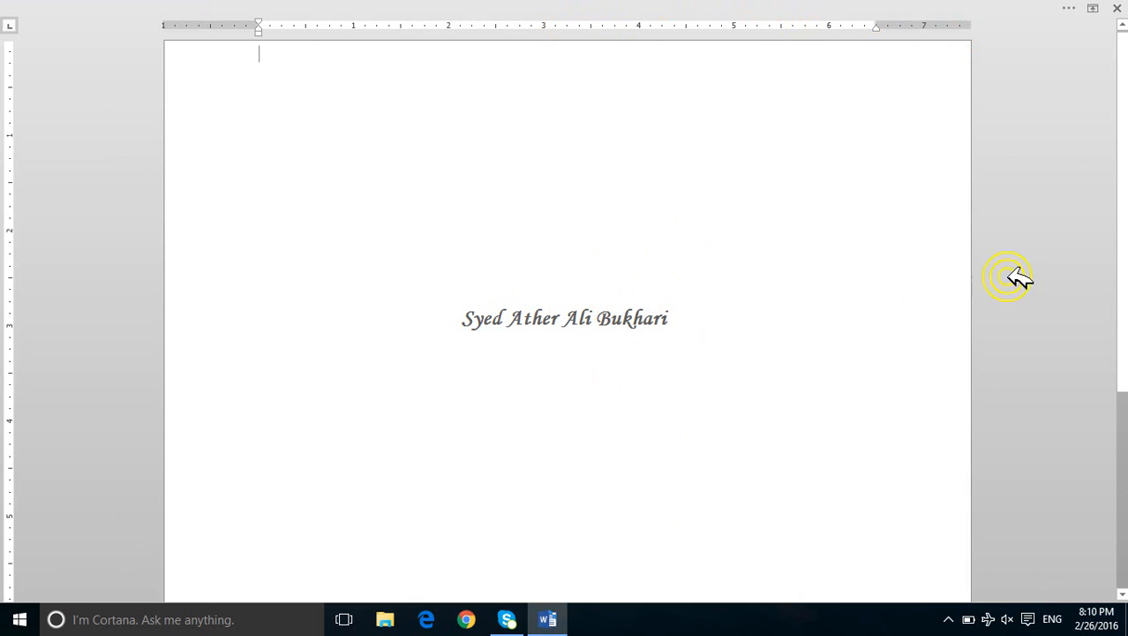
drag(1123, 86, 1122, 53)
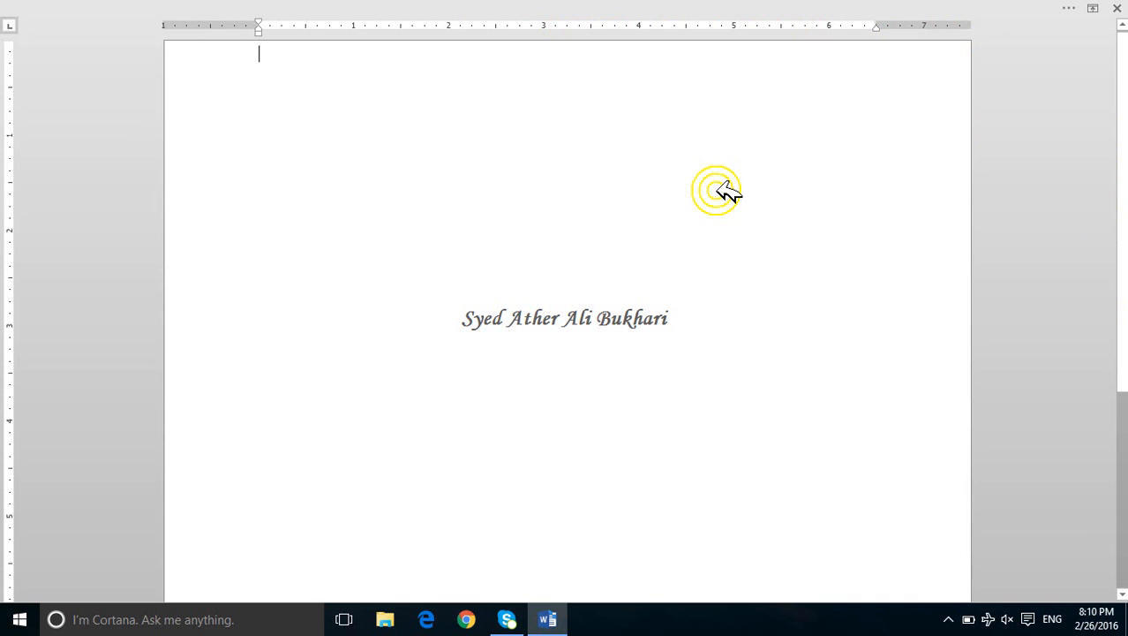
Fill the blank document with sample text using =rand(20,10) and go to its end
text(=rand(20,10)
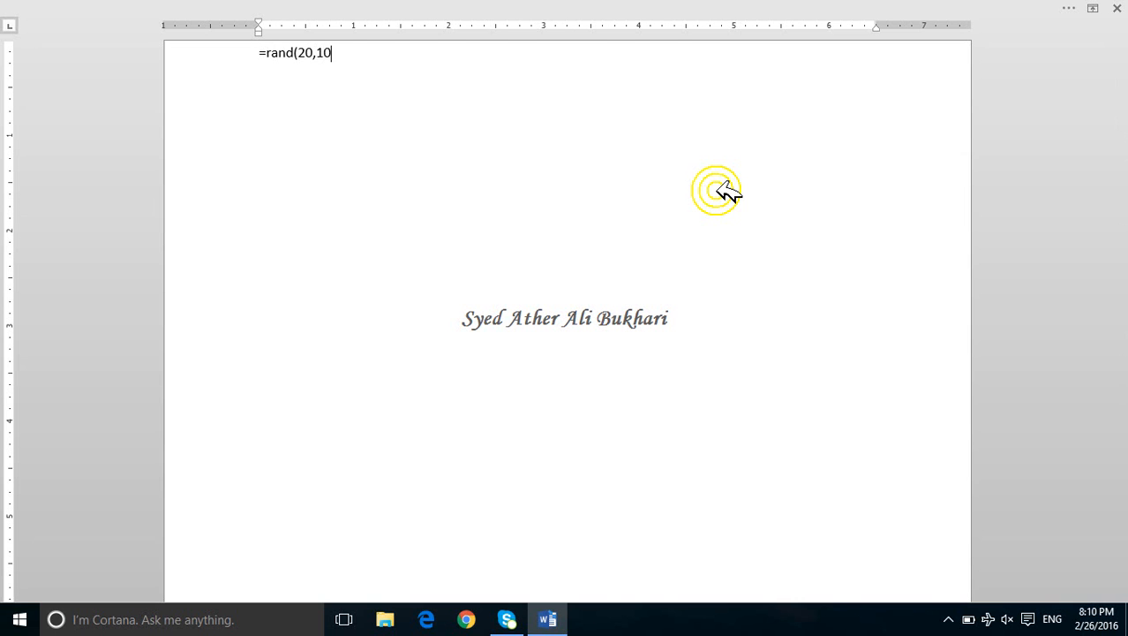
text())
key(Return)
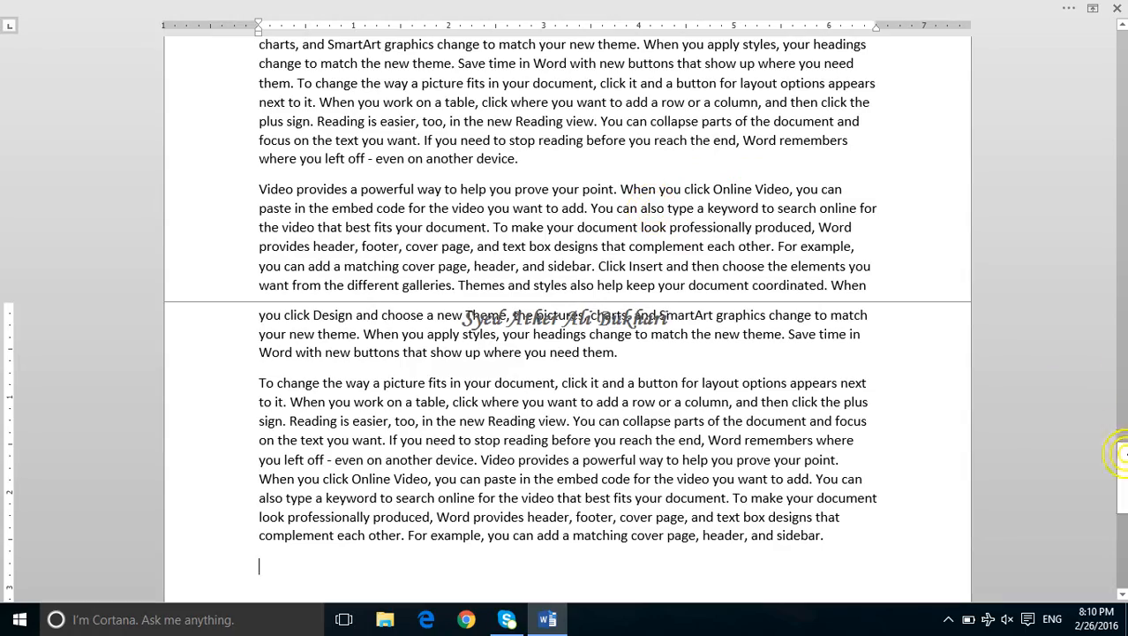
drag(1124, 475, 1124, 514)
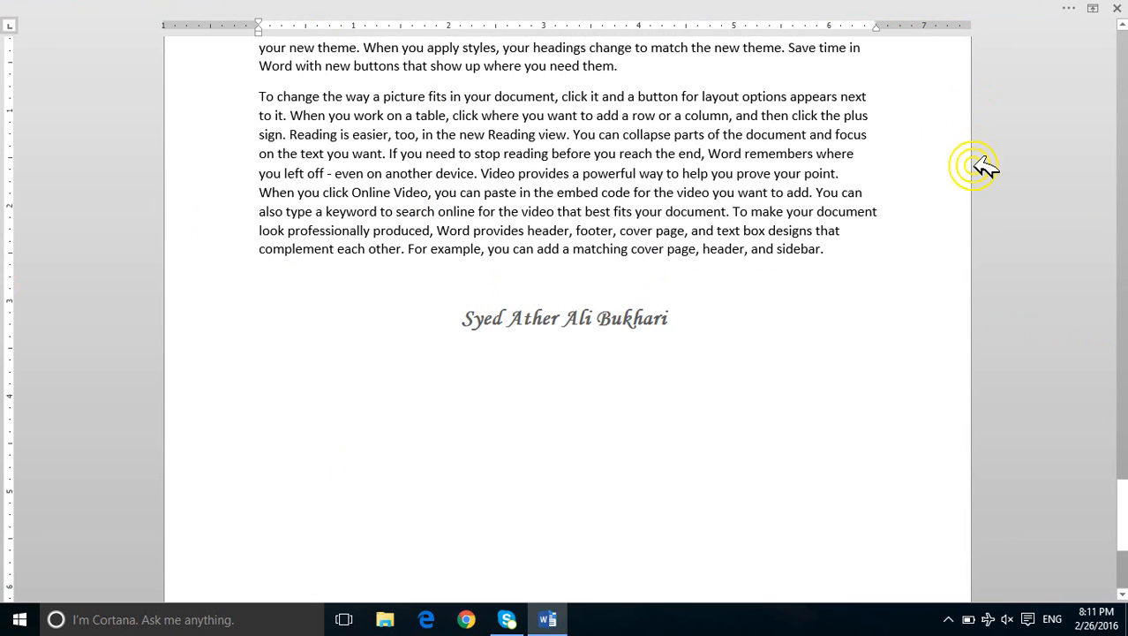
Temporarily reveal the auto-hidden ribbon and return to the document, doing this twice
click(741, 5)
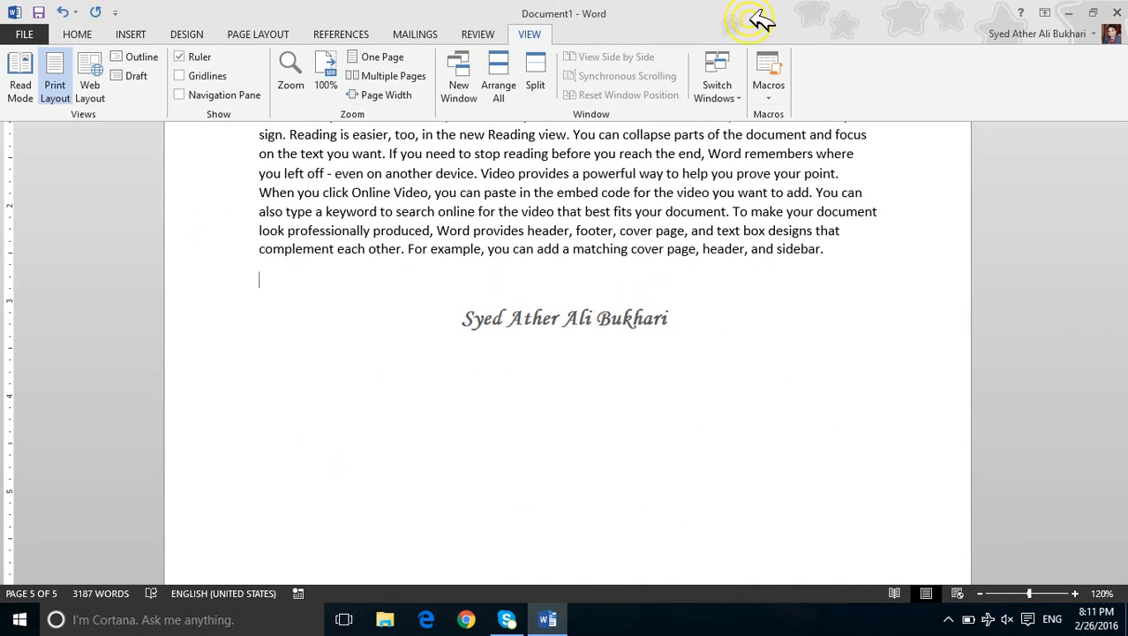
click(923, 327)
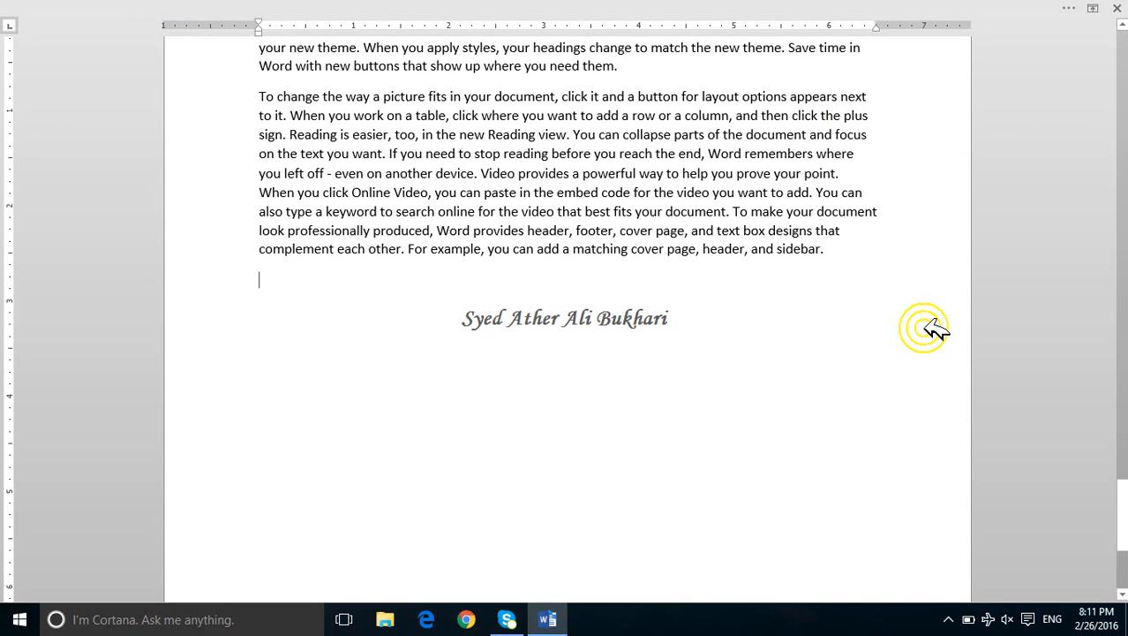
click(805, 5)
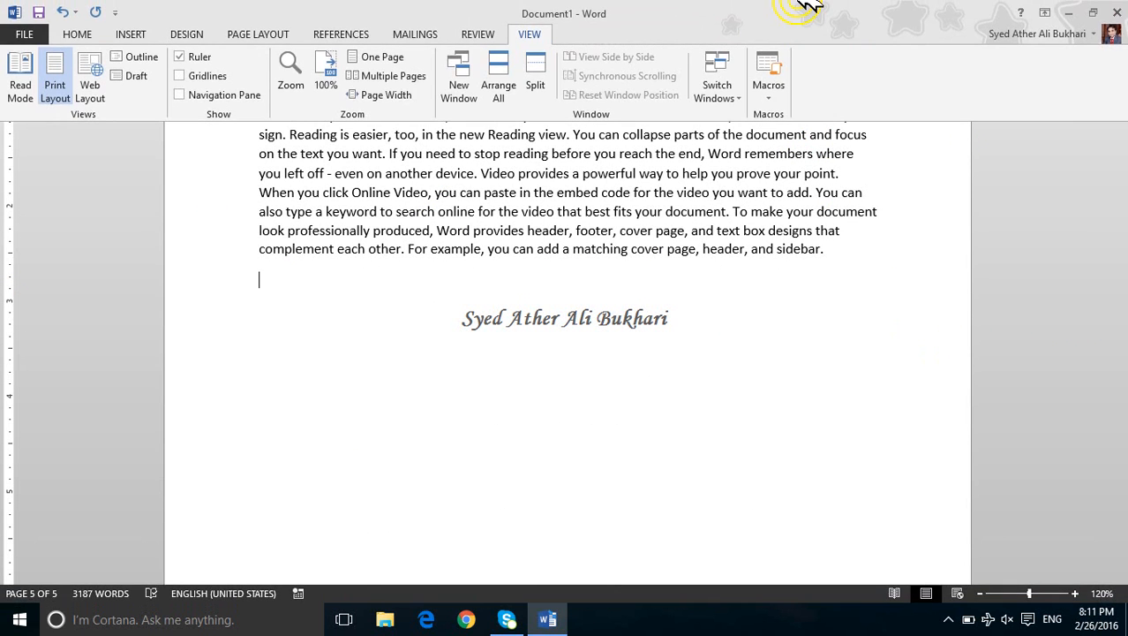
click(995, 298)
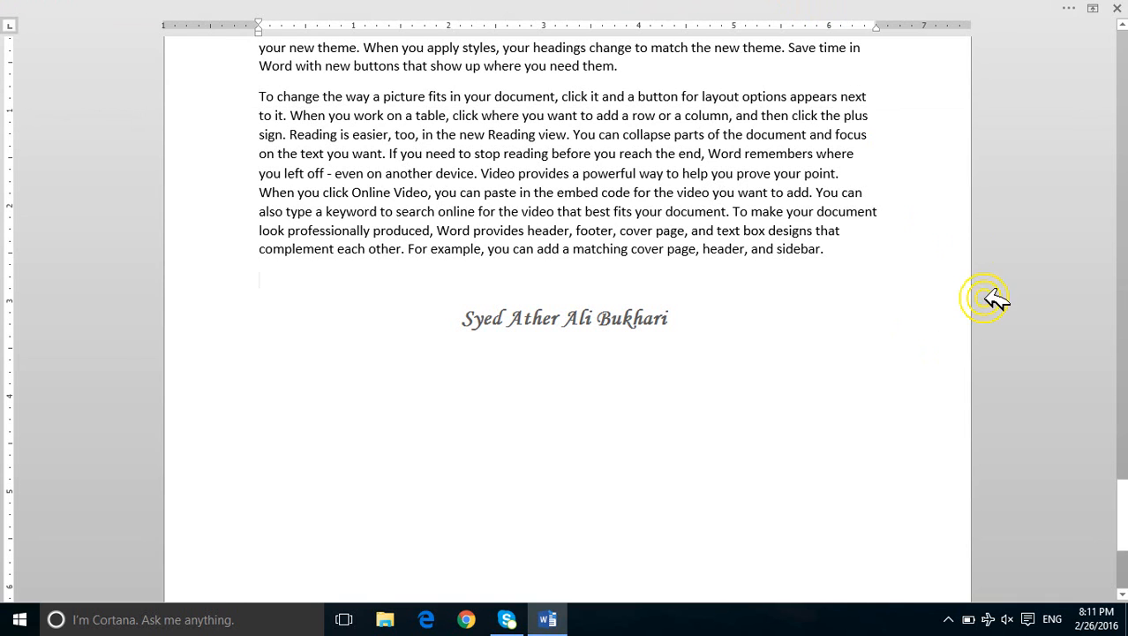
Set the ribbon to show tabs and commands all the time
click(1095, 9)
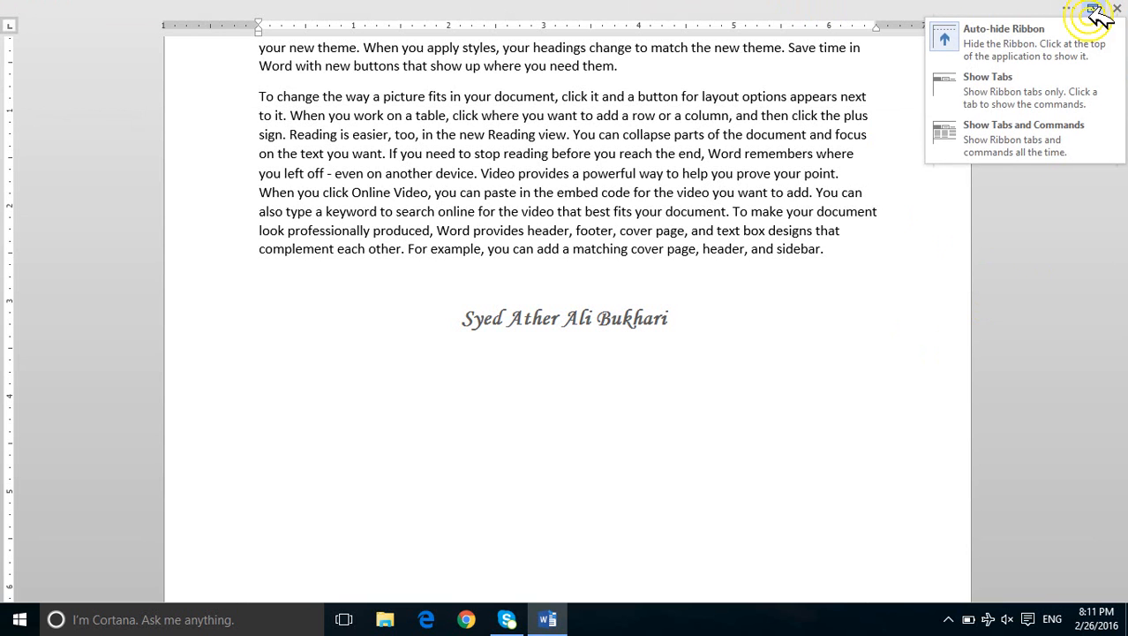
click(1056, 129)
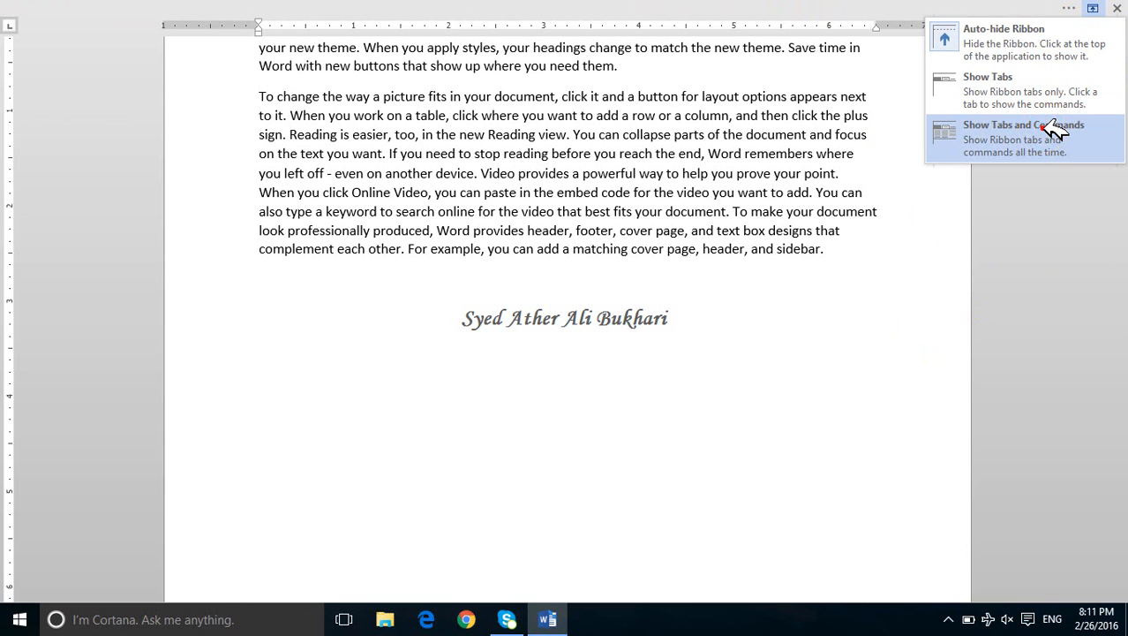
click(1057, 129)
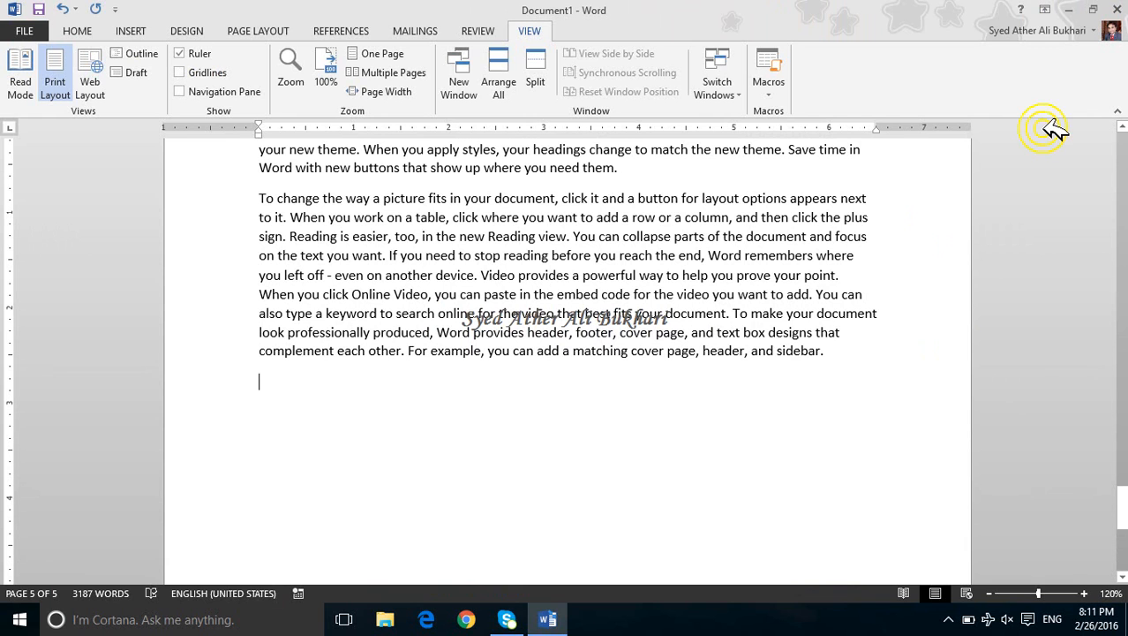
Add the New, Open and Email commands to the Quick Access Toolbar
click(114, 7)
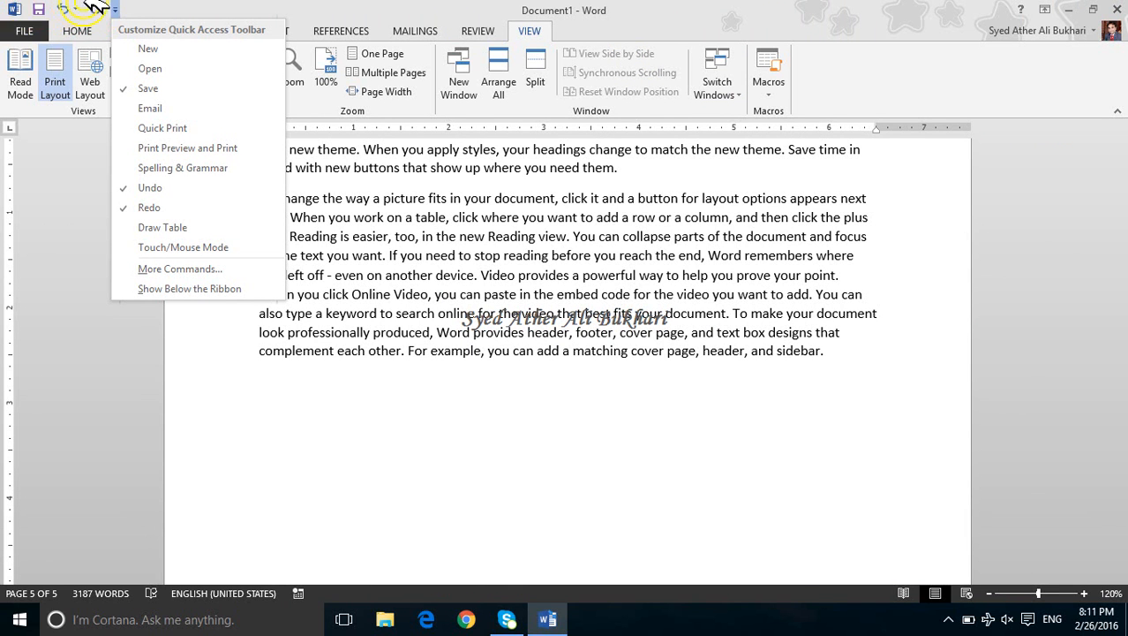
click(147, 48)
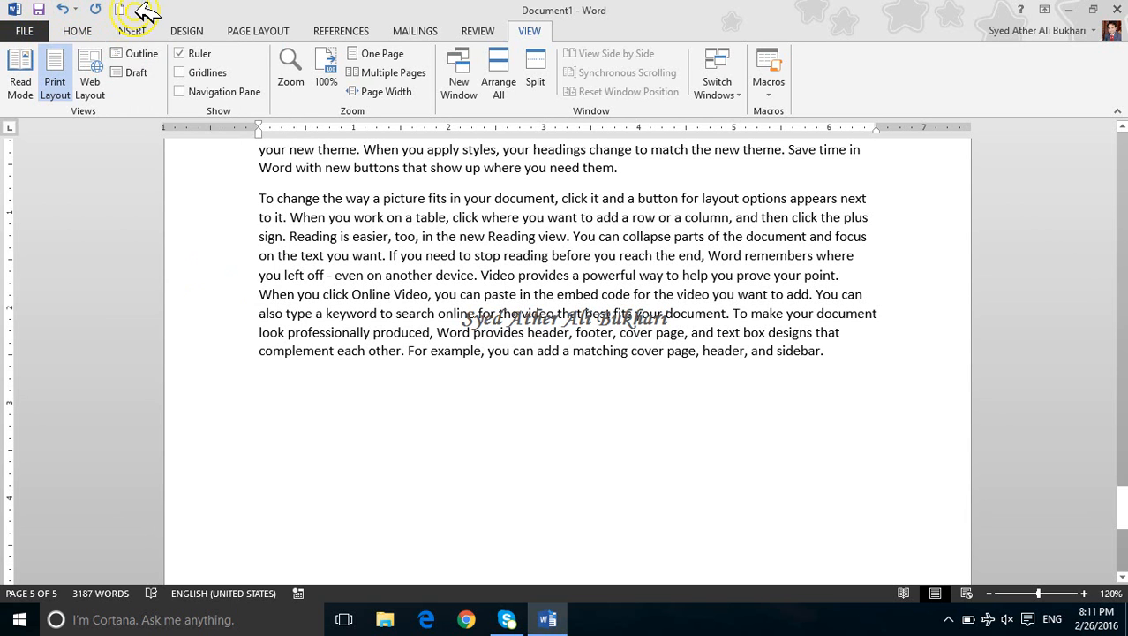
click(134, 10)
click(170, 68)
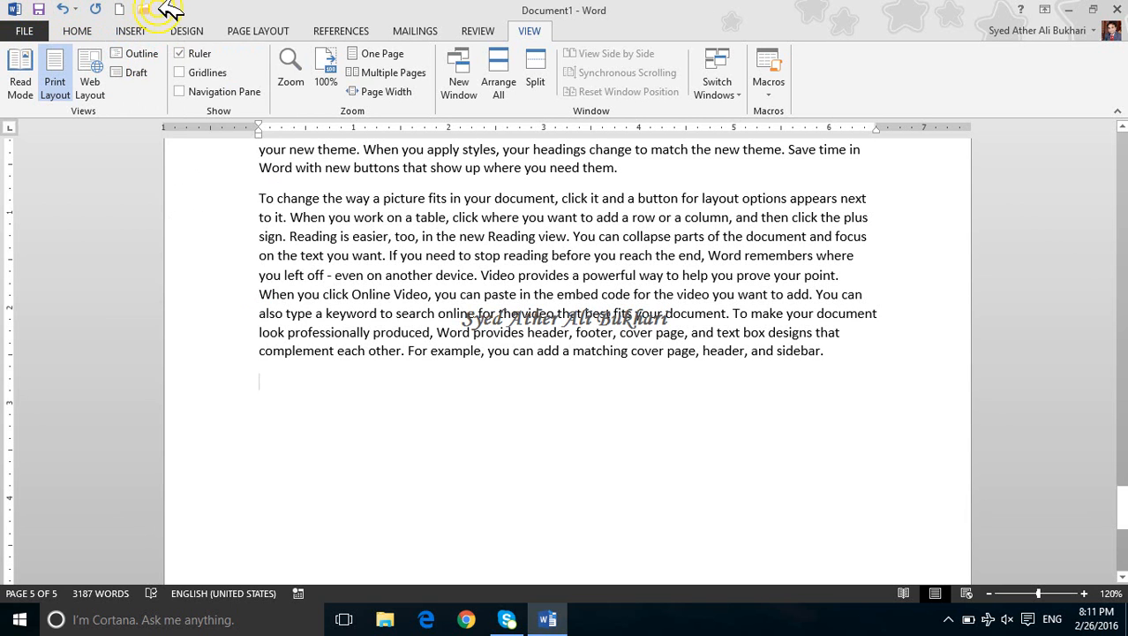
click(162, 9)
click(196, 107)
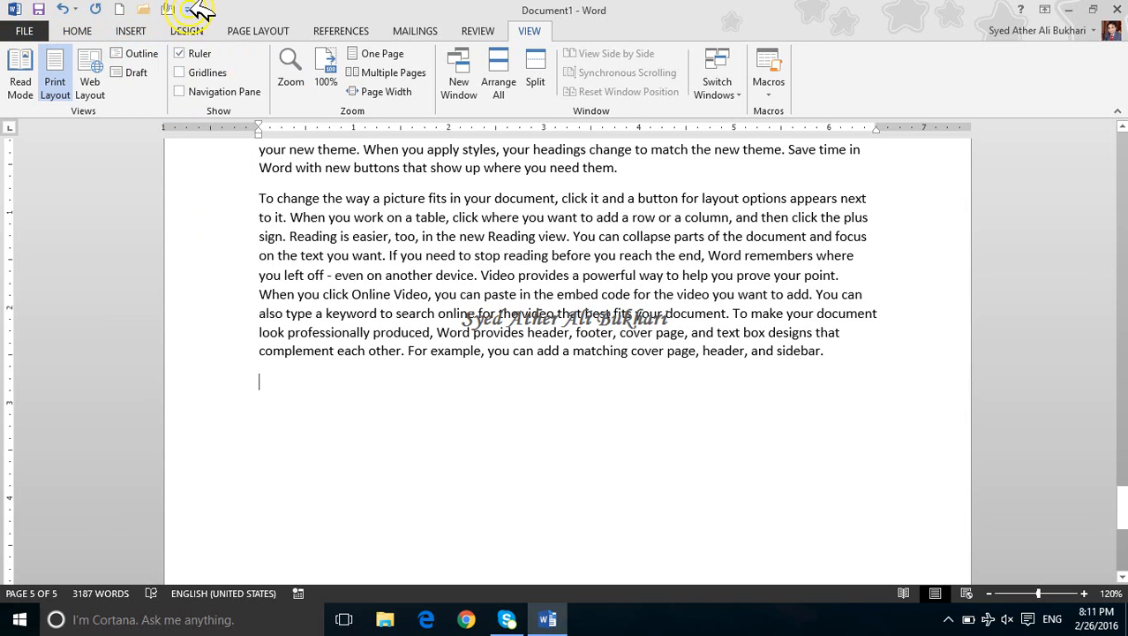
Remove the Email, Open and New commands from the Quick Access Toolbar
click(189, 8)
click(204, 108)
click(163, 9)
click(189, 68)
click(139, 9)
click(163, 48)
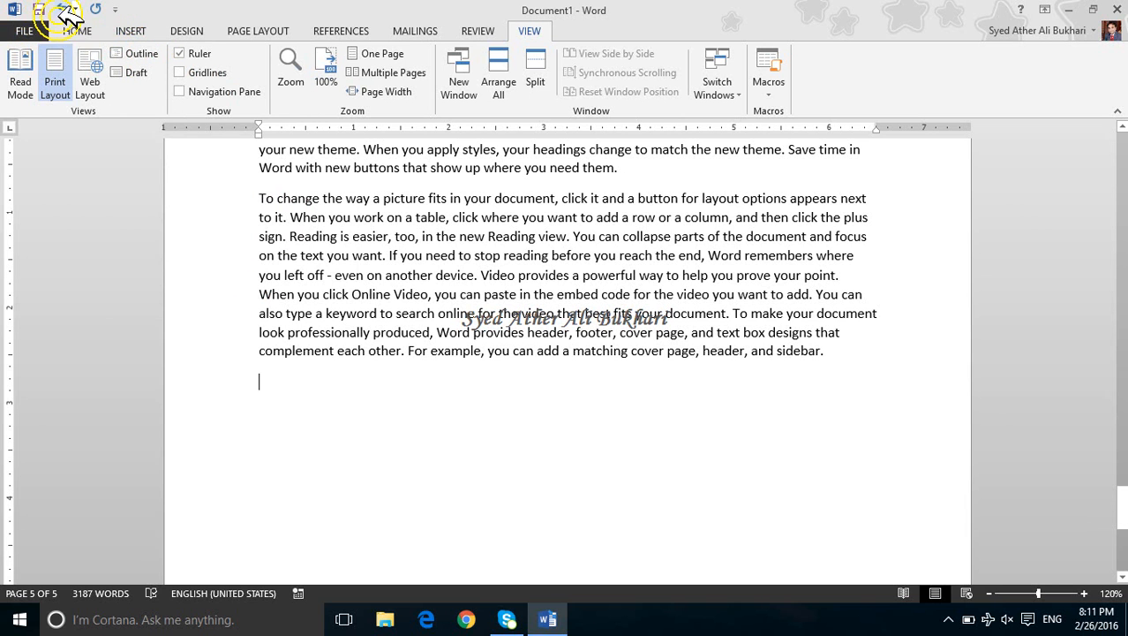
View the window control commands such as Restore, Minimize and Close, and dismiss them without choosing one
click(14, 7)
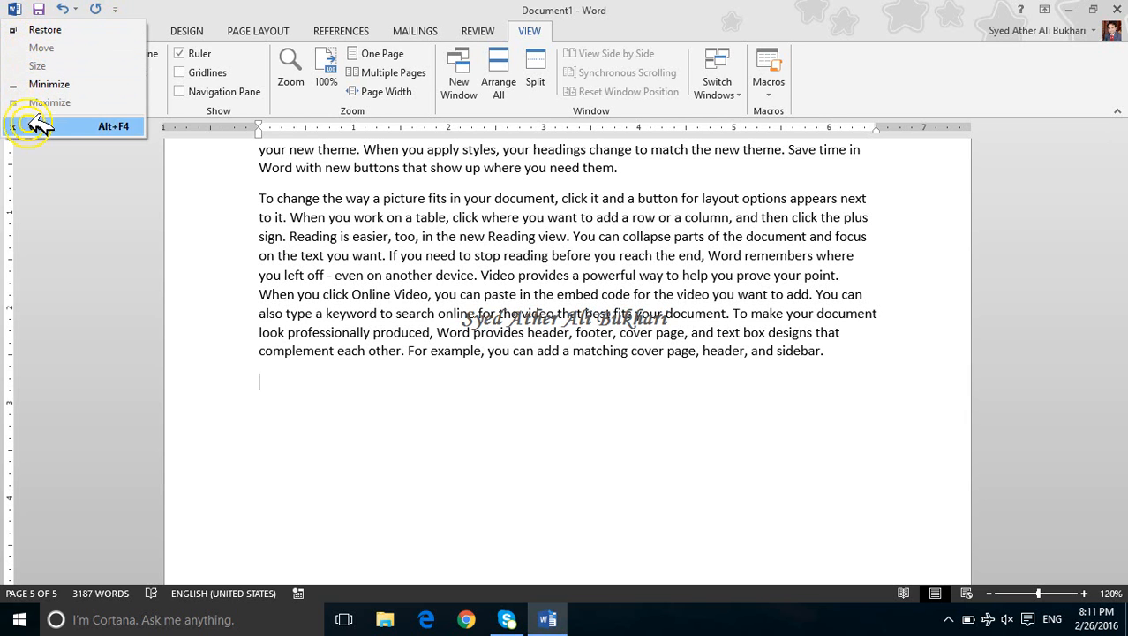
click(66, 199)
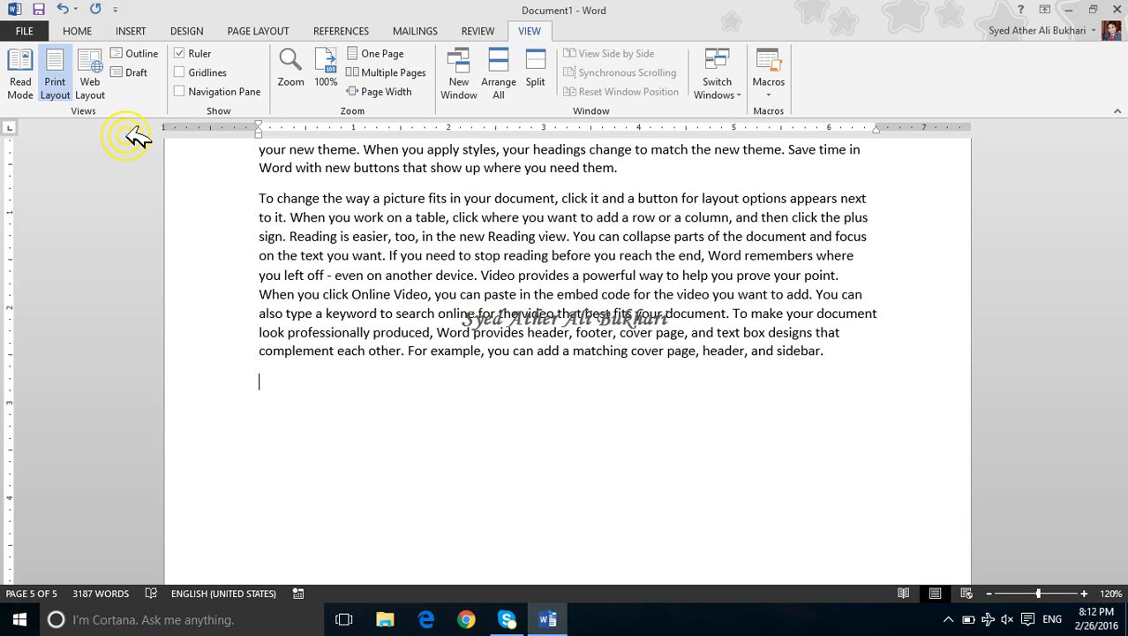
Move the Quick Access Toolbar below the ribbon and return it above the ribbon
click(115, 9)
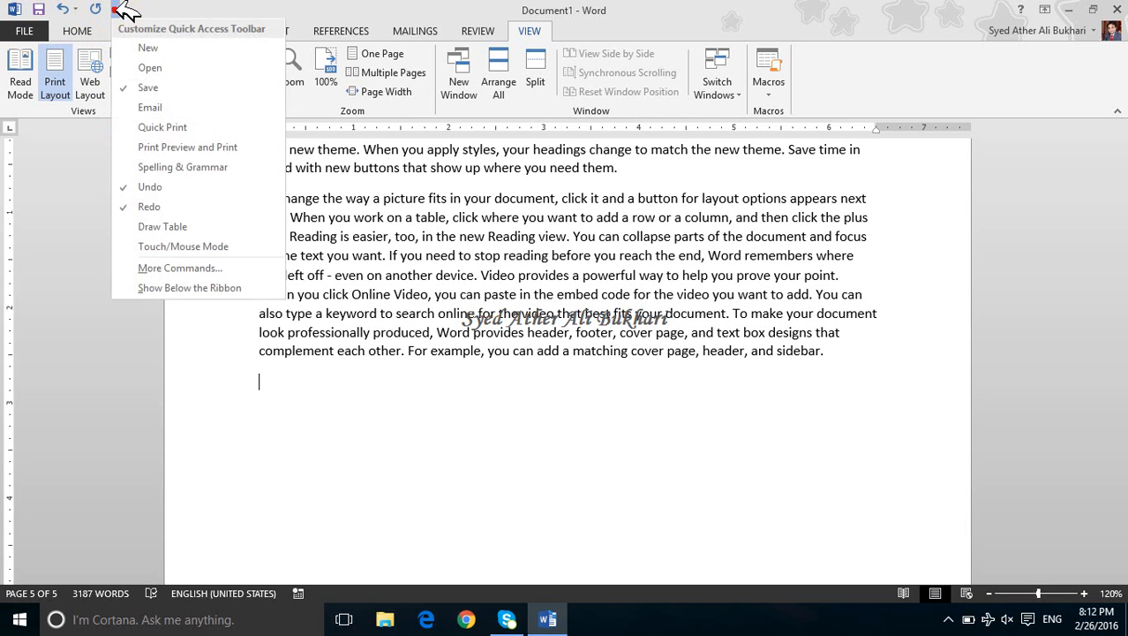
click(164, 289)
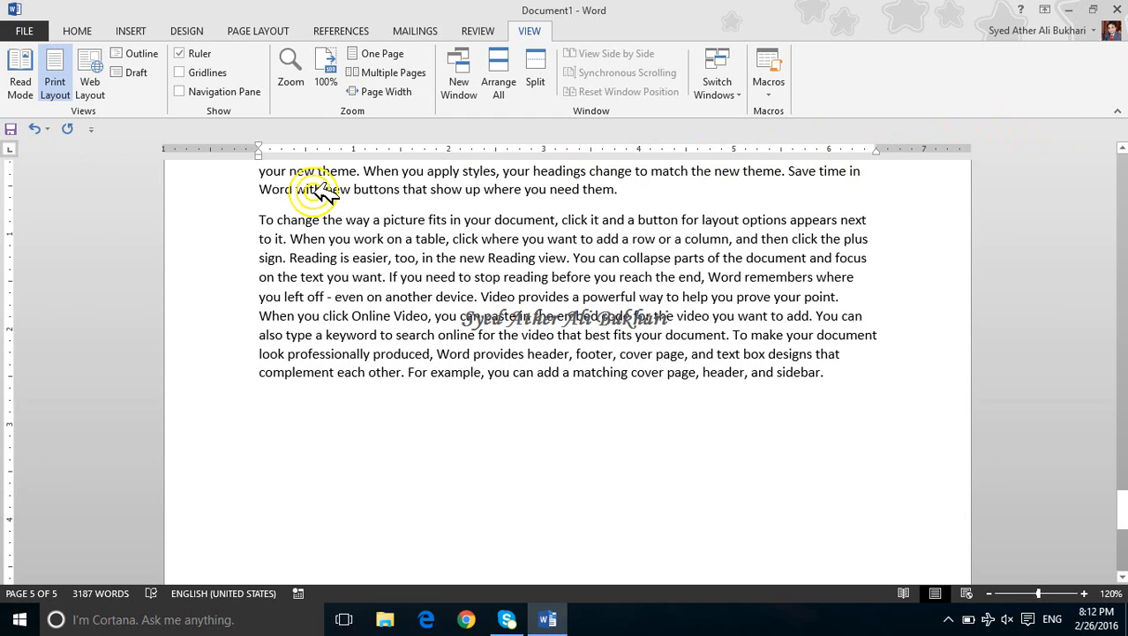
click(91, 128)
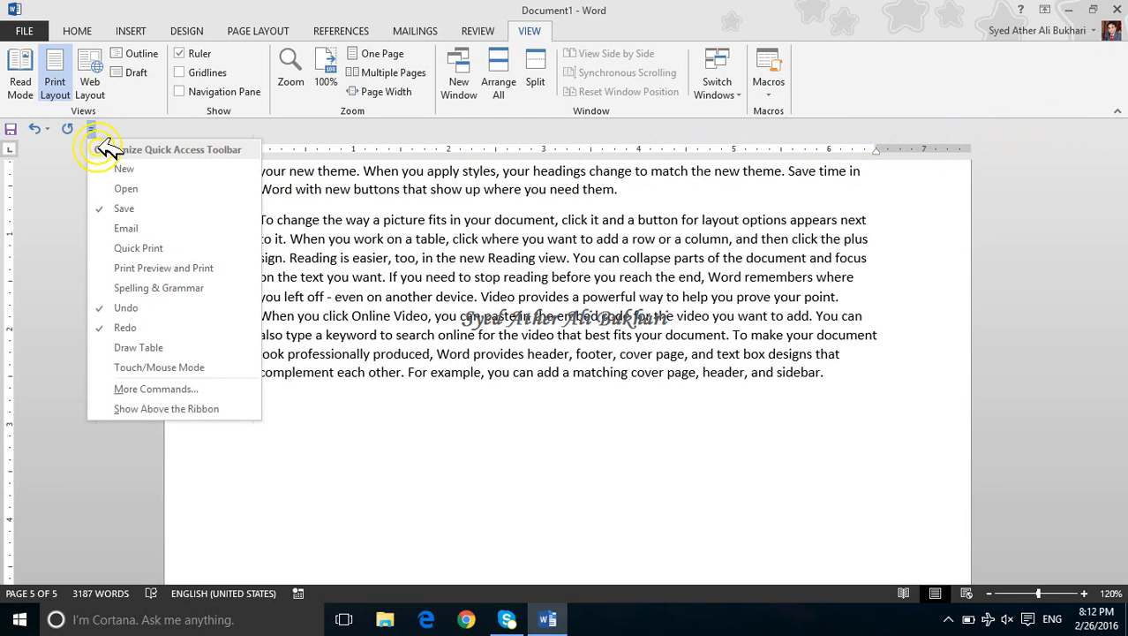
click(205, 413)
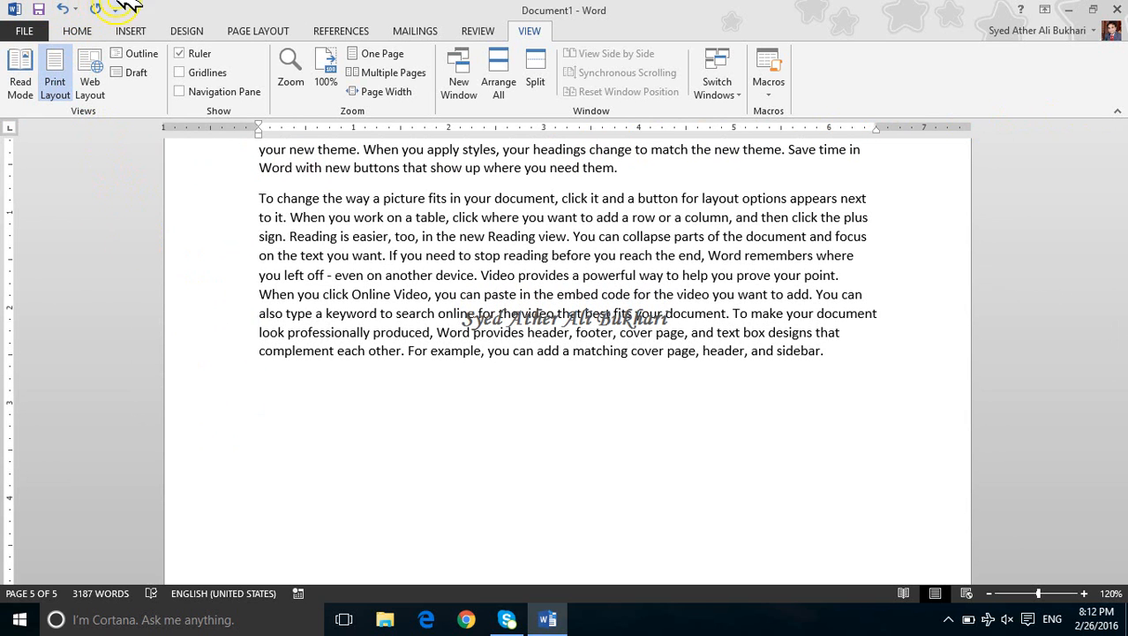
Review the file commands New, Open, Save, Print, Share, Export and Close, and cancel closing the unsaved document
click(25, 31)
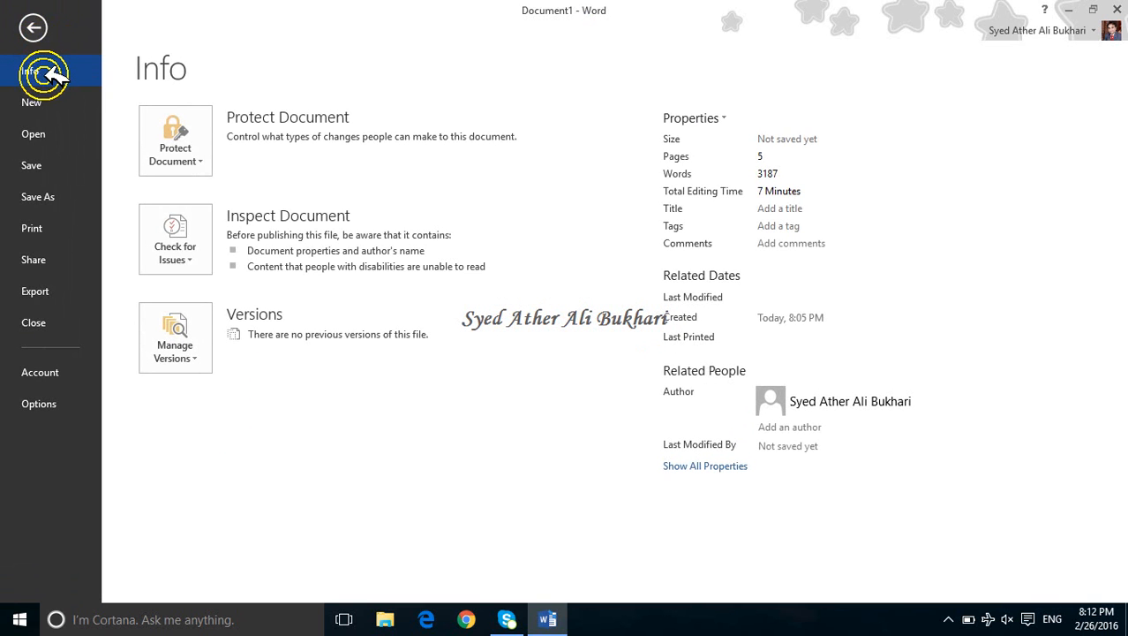
click(40, 103)
click(53, 134)
click(56, 164)
click(44, 229)
click(57, 259)
click(55, 290)
click(68, 322)
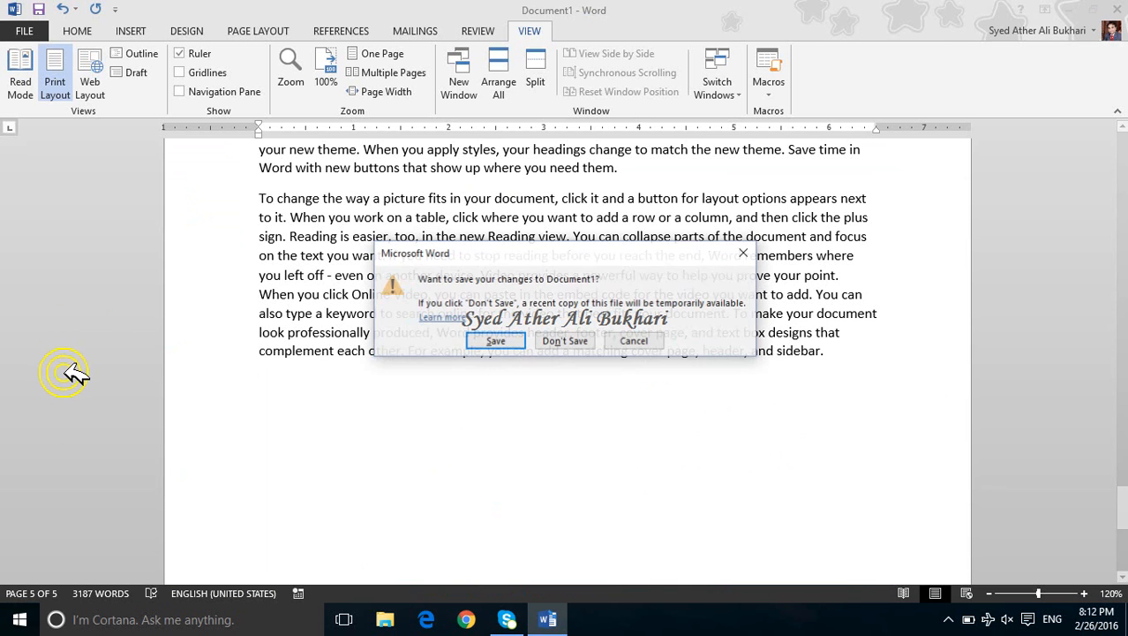
click(645, 341)
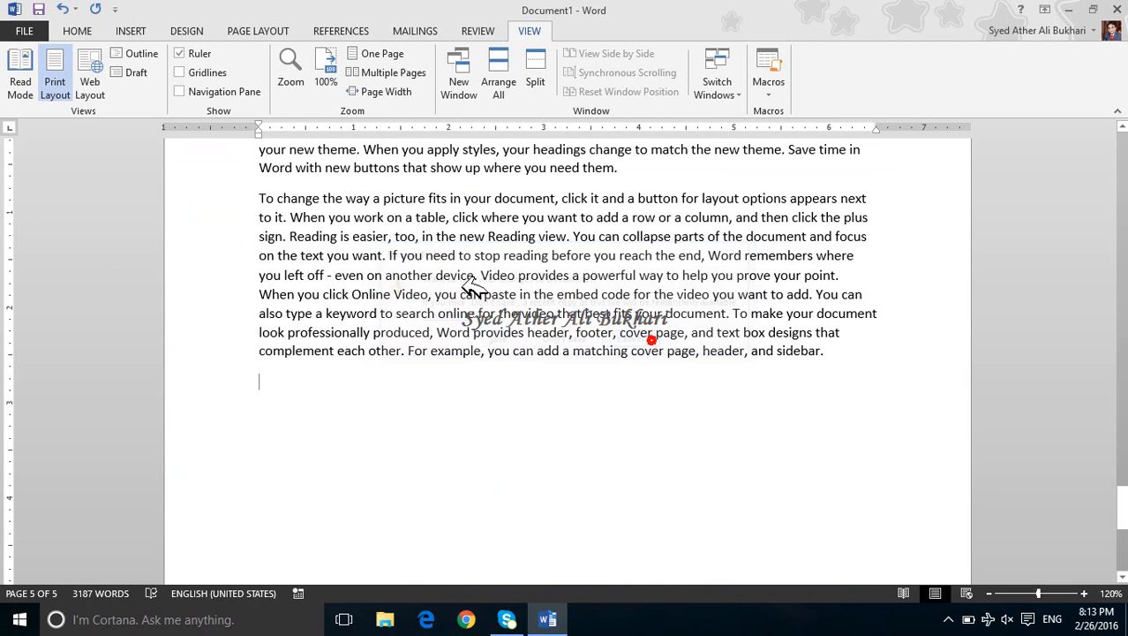
View the Account page and the General settings in Word Options, and dismiss the options without changes
click(31, 26)
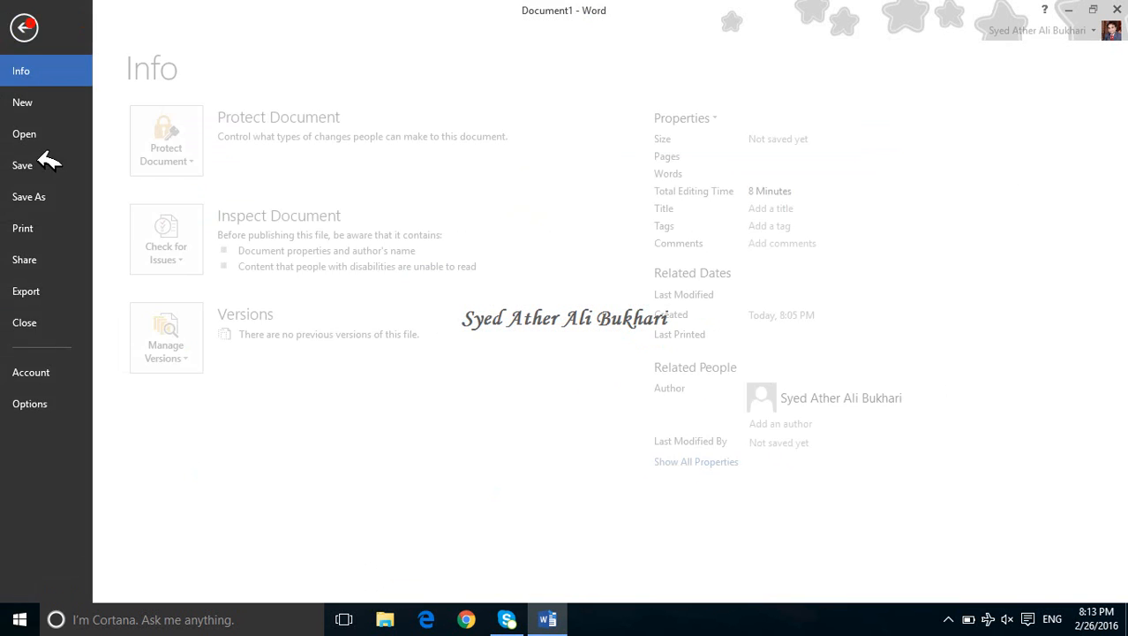
click(36, 373)
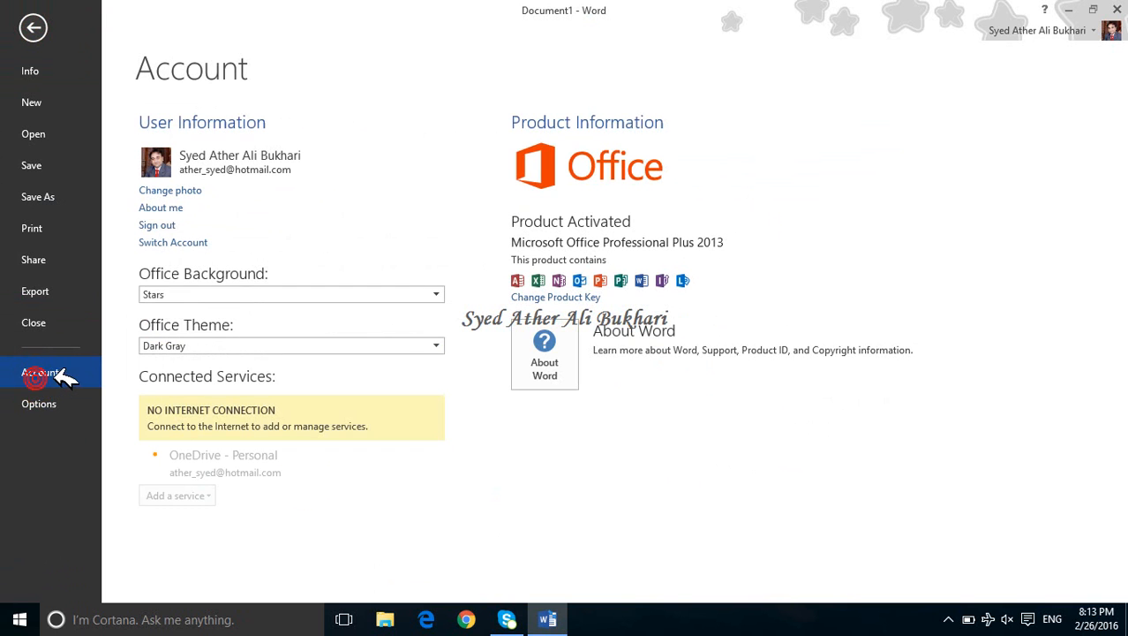
click(39, 404)
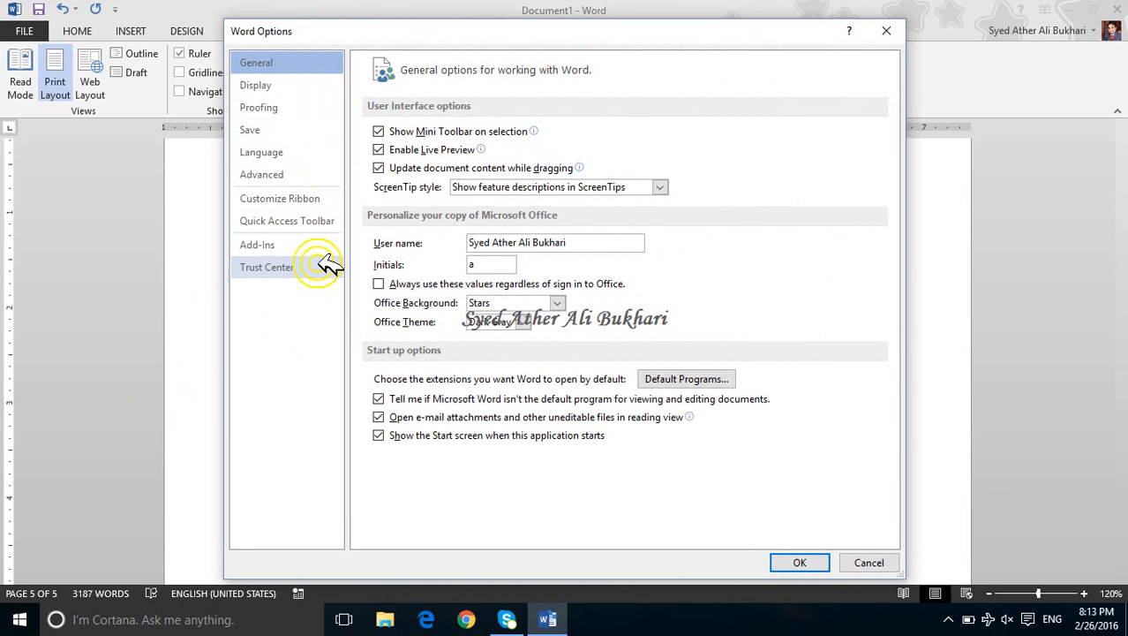
click(870, 565)
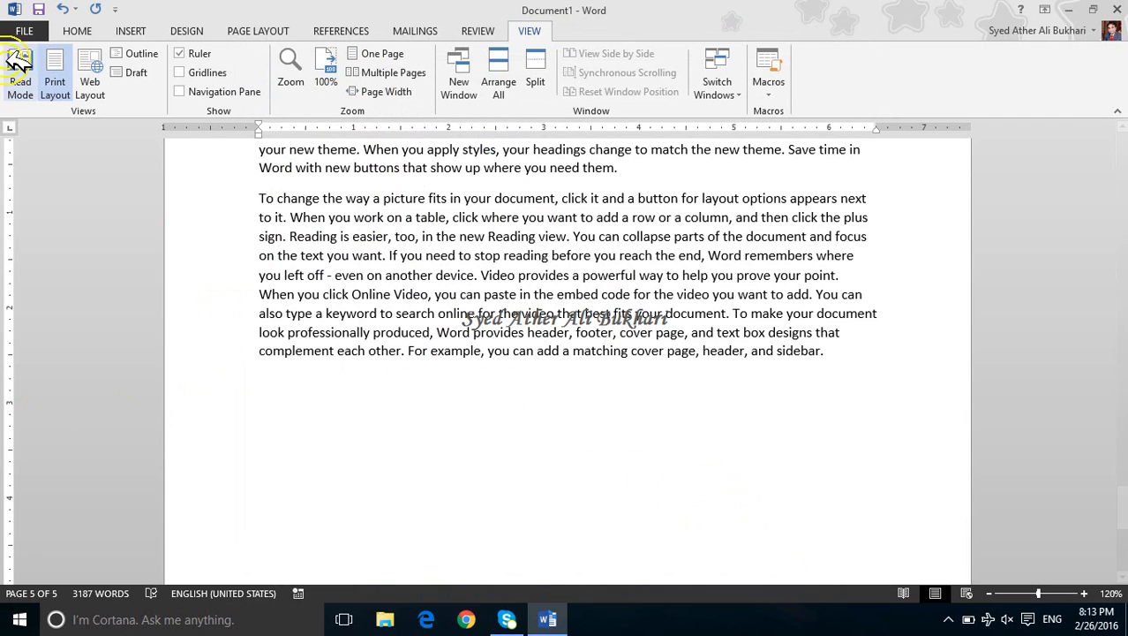
View the templates for new documents and the document's Info page, and return to the document each time
click(24, 31)
click(29, 106)
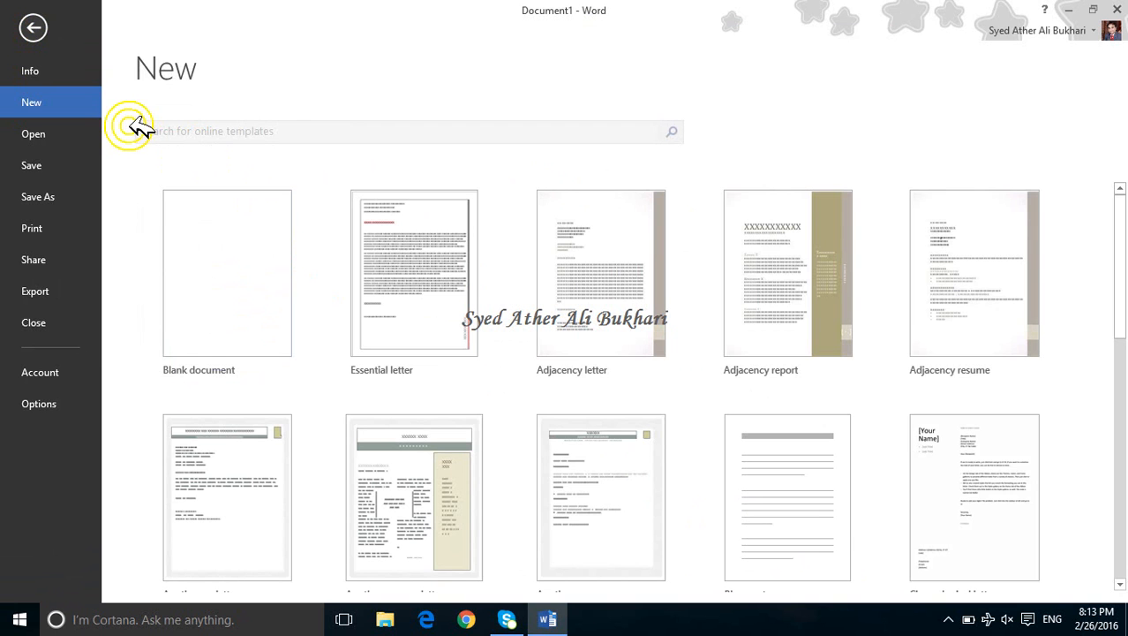
key(Escape)
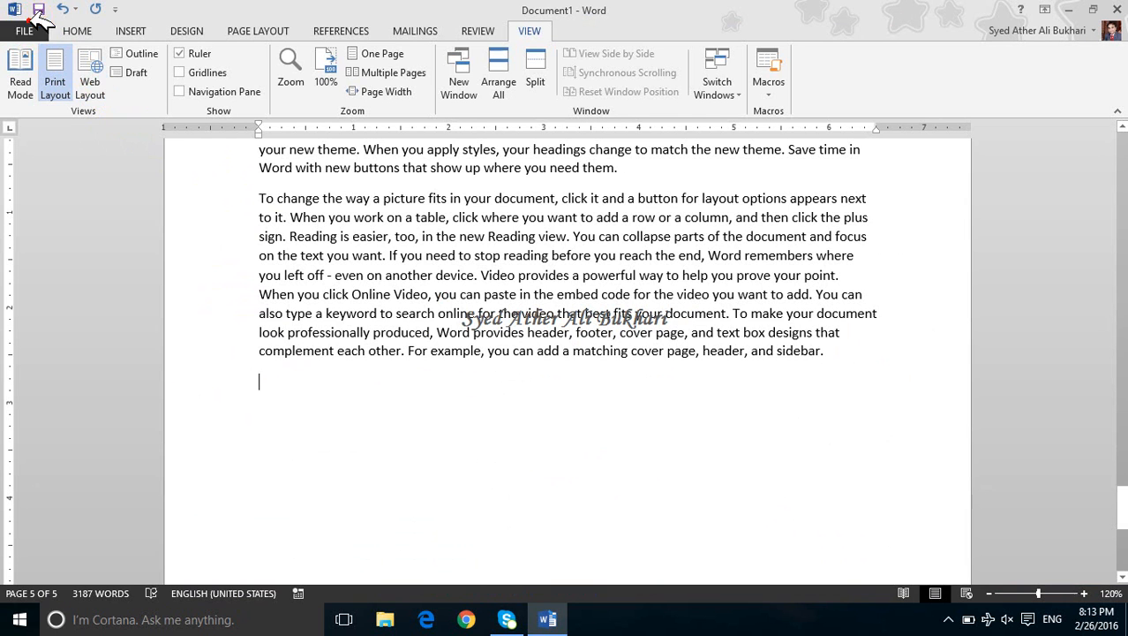
click(27, 30)
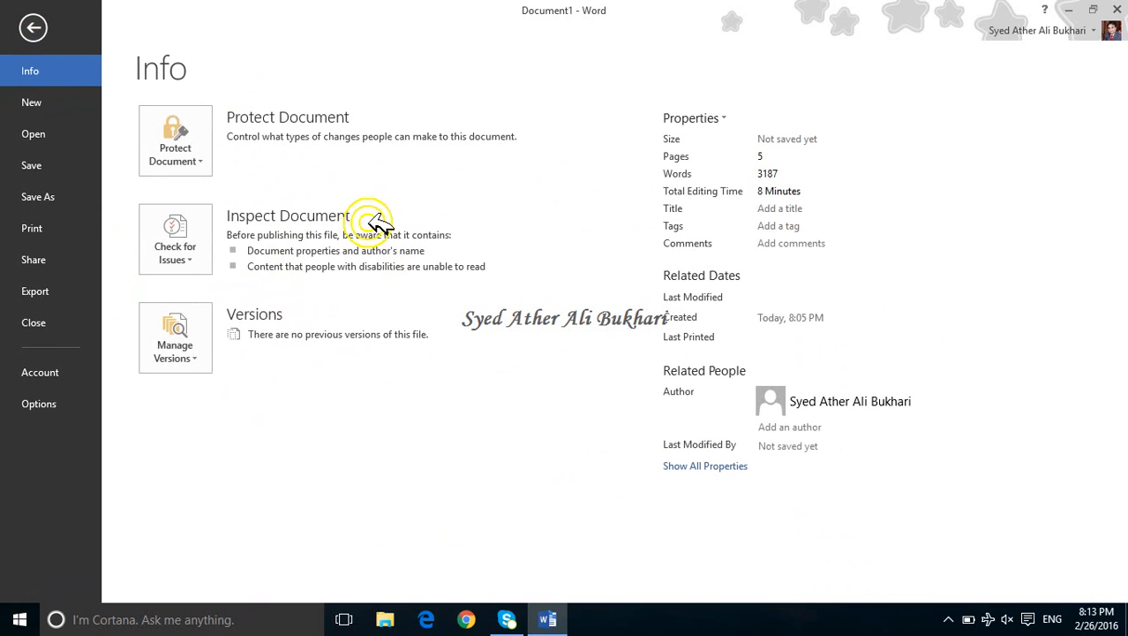
key(Escape)
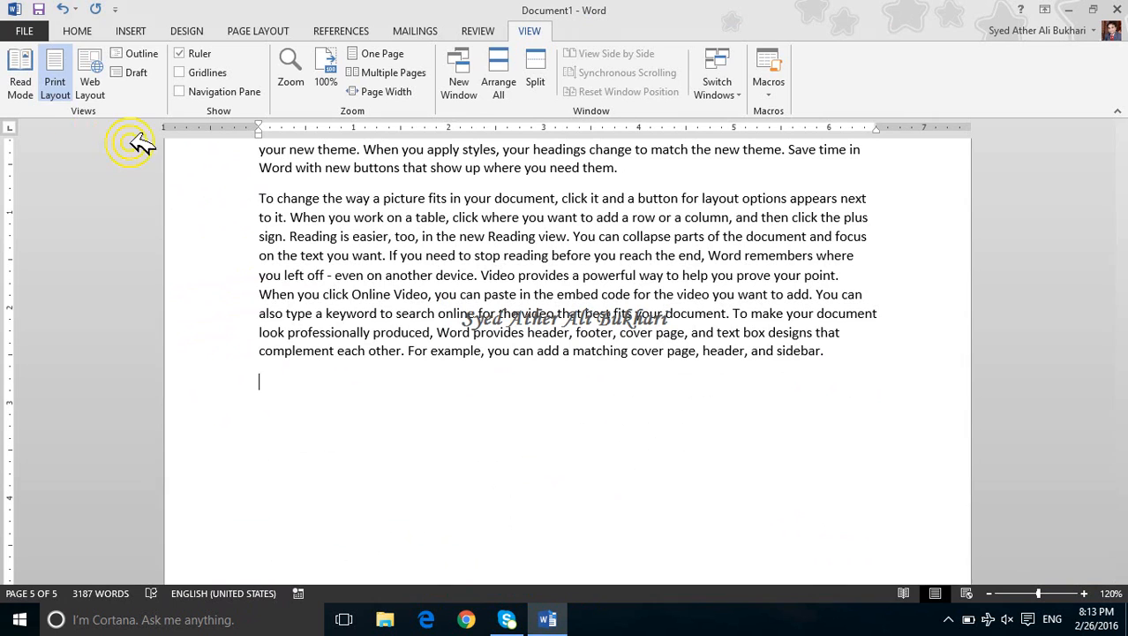
Look through the ribbon's Home, Insert, Design, Page Layout, References, Mailings, Review and View commands in order
click(79, 32)
click(129, 32)
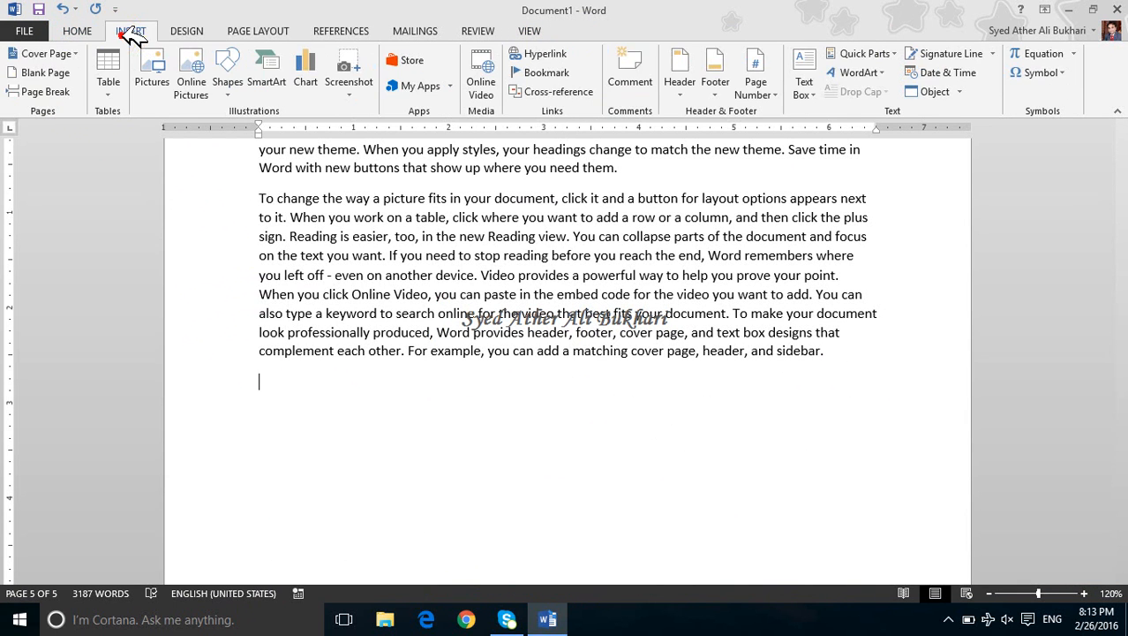
click(177, 32)
click(252, 33)
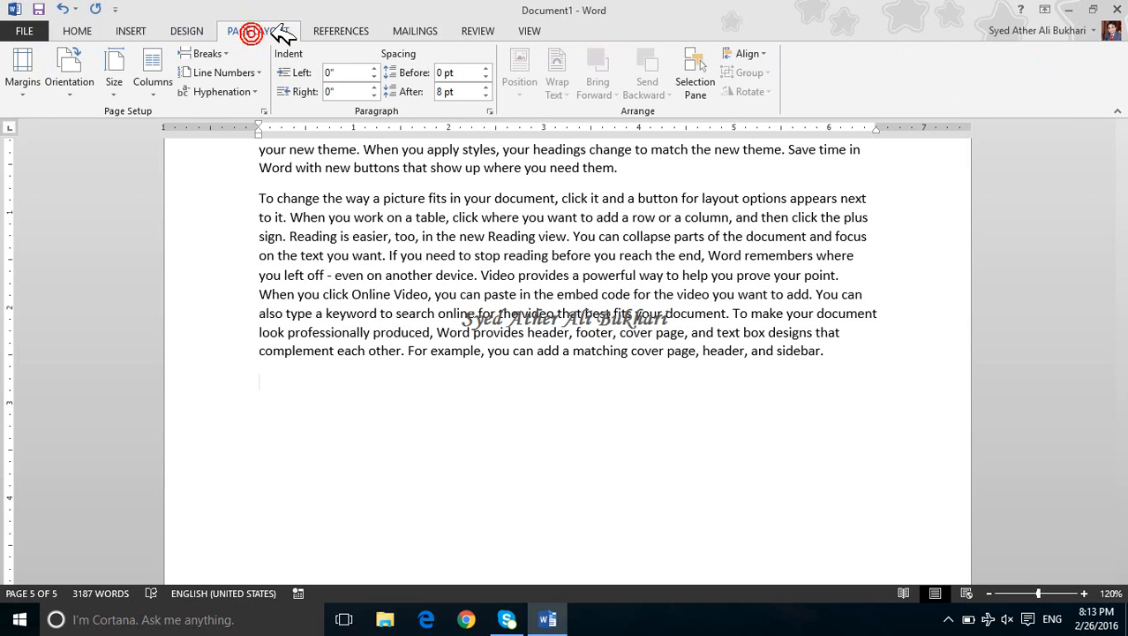
click(324, 31)
click(406, 30)
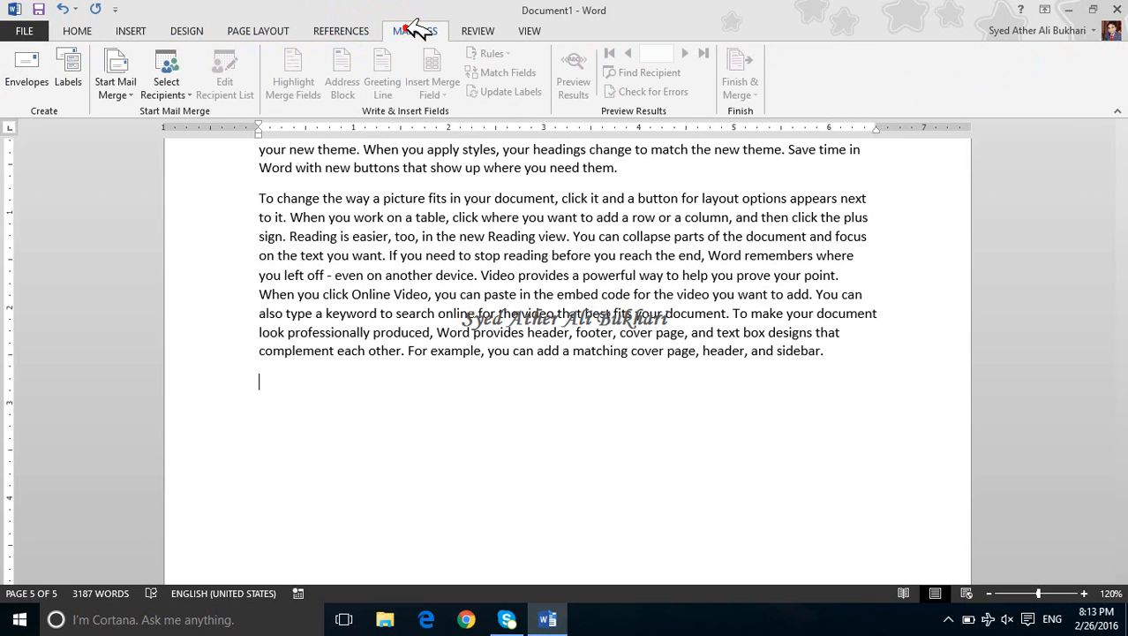
click(486, 31)
click(533, 31)
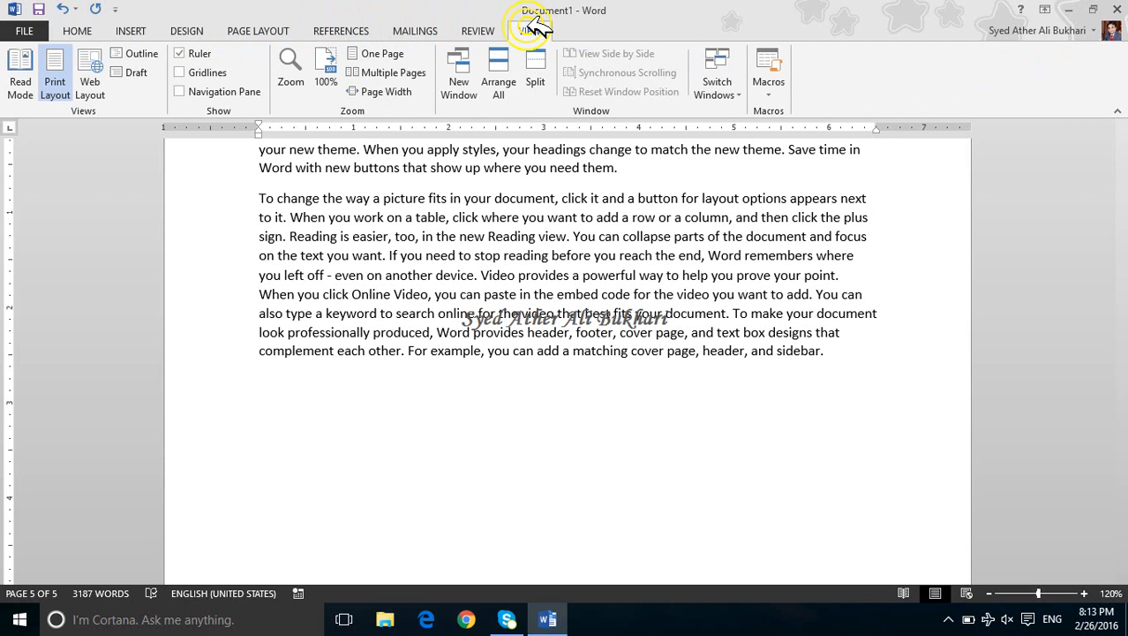
Compare how the Design, Insert and Page Layout commands are organised into named groups on the ribbon
click(189, 31)
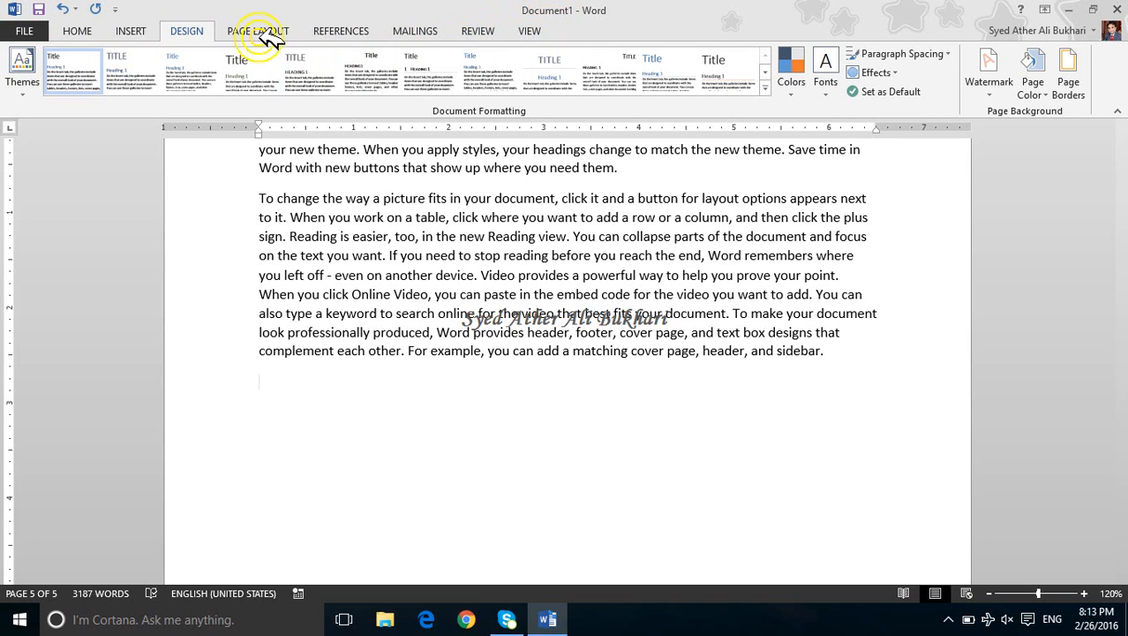
click(132, 31)
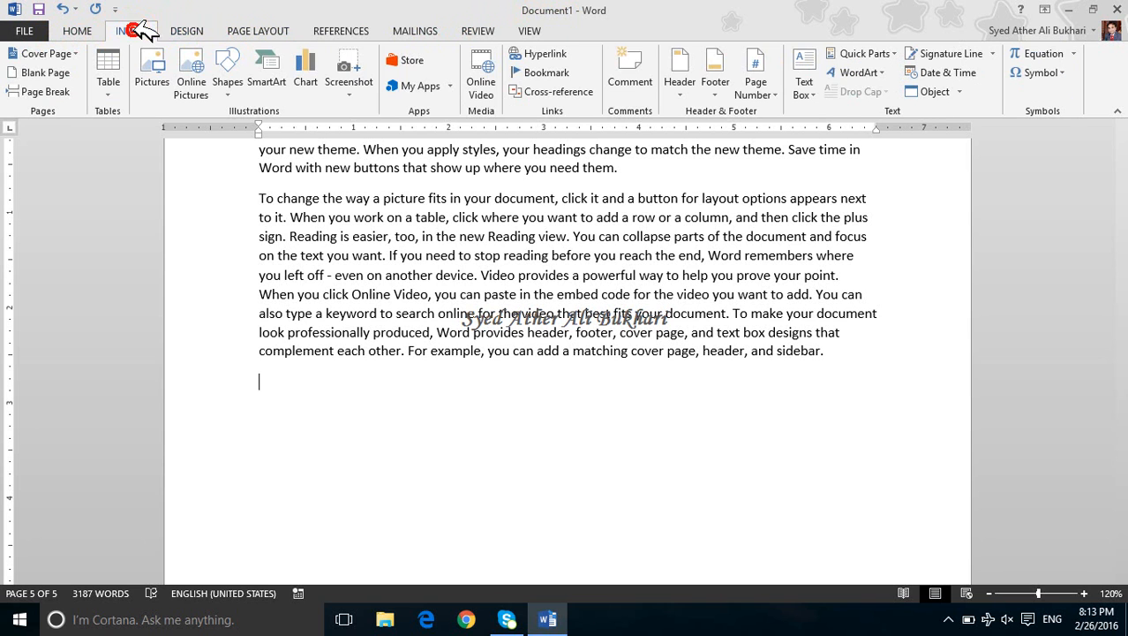
click(237, 32)
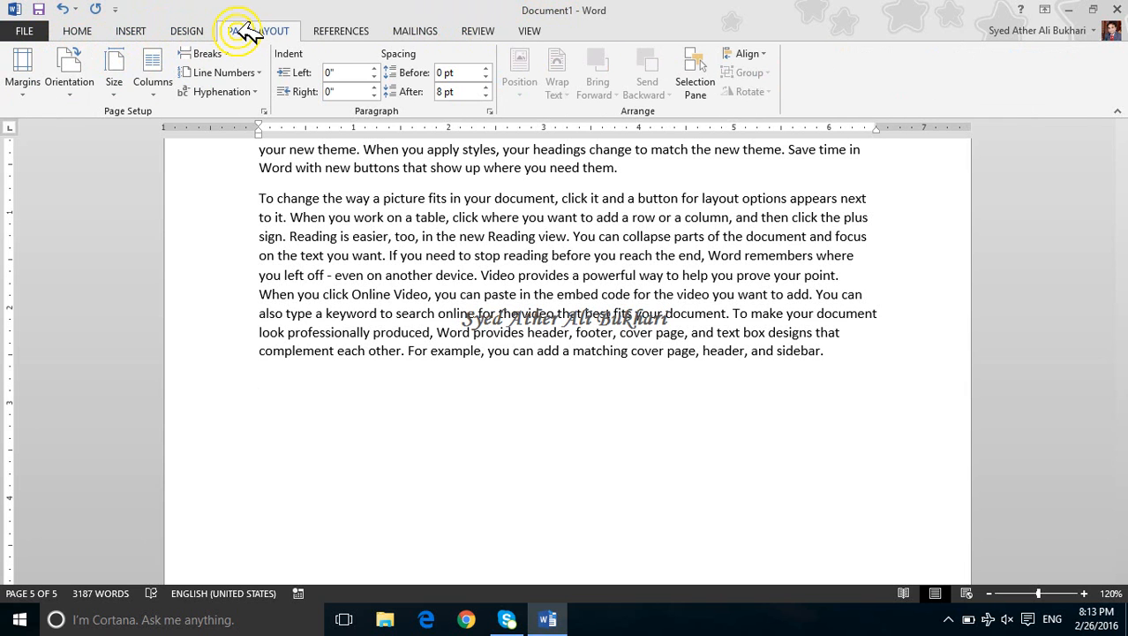
click(187, 31)
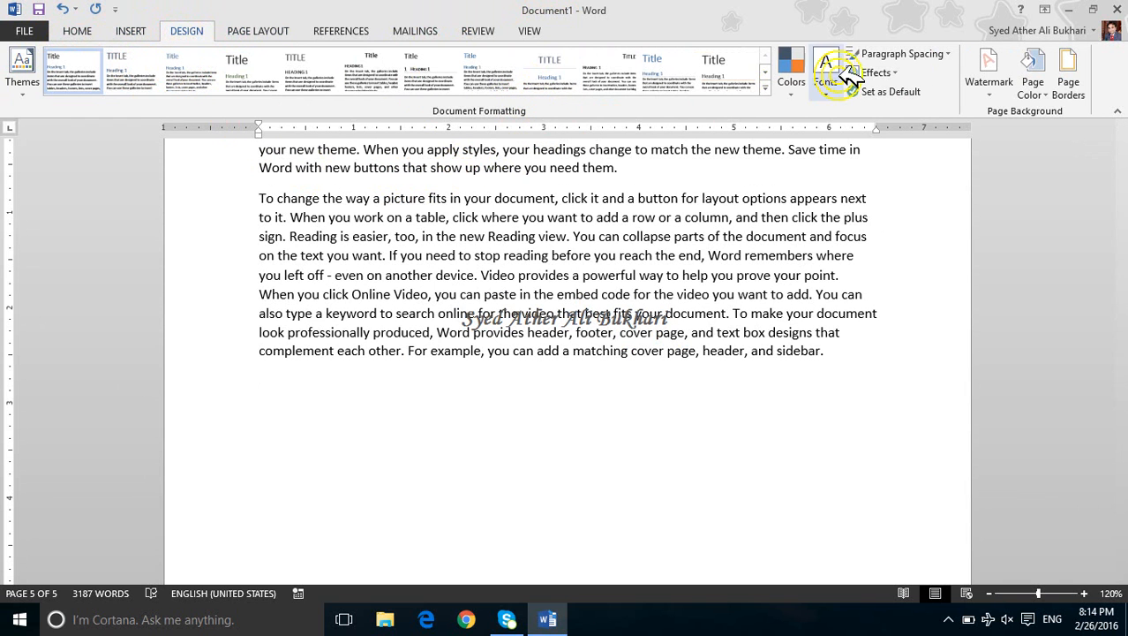
click(280, 29)
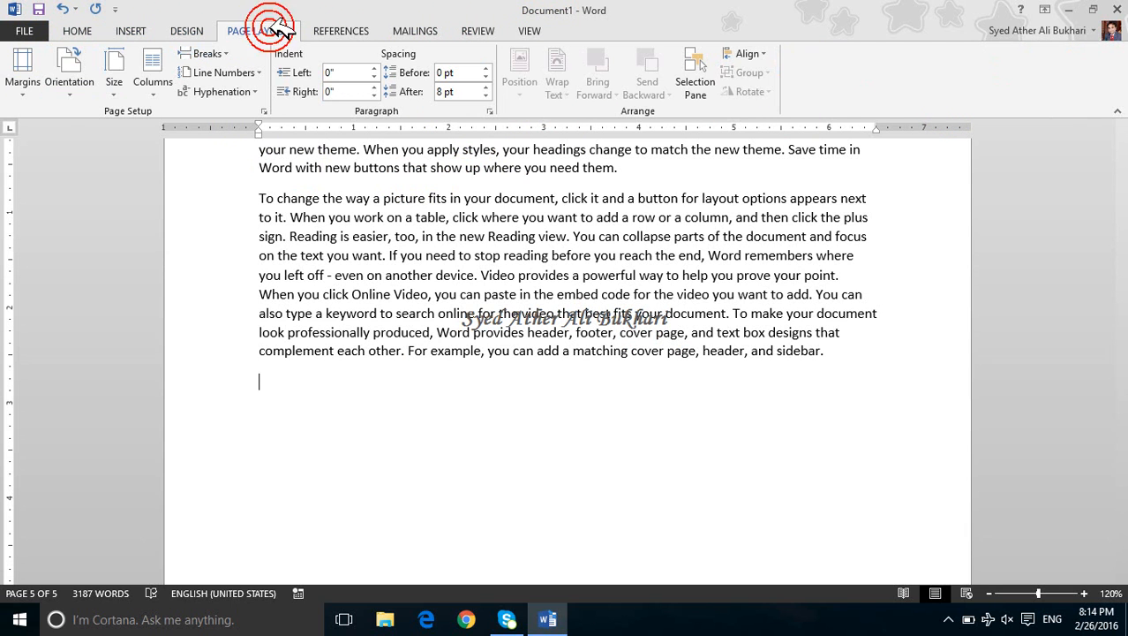
click(151, 33)
click(199, 25)
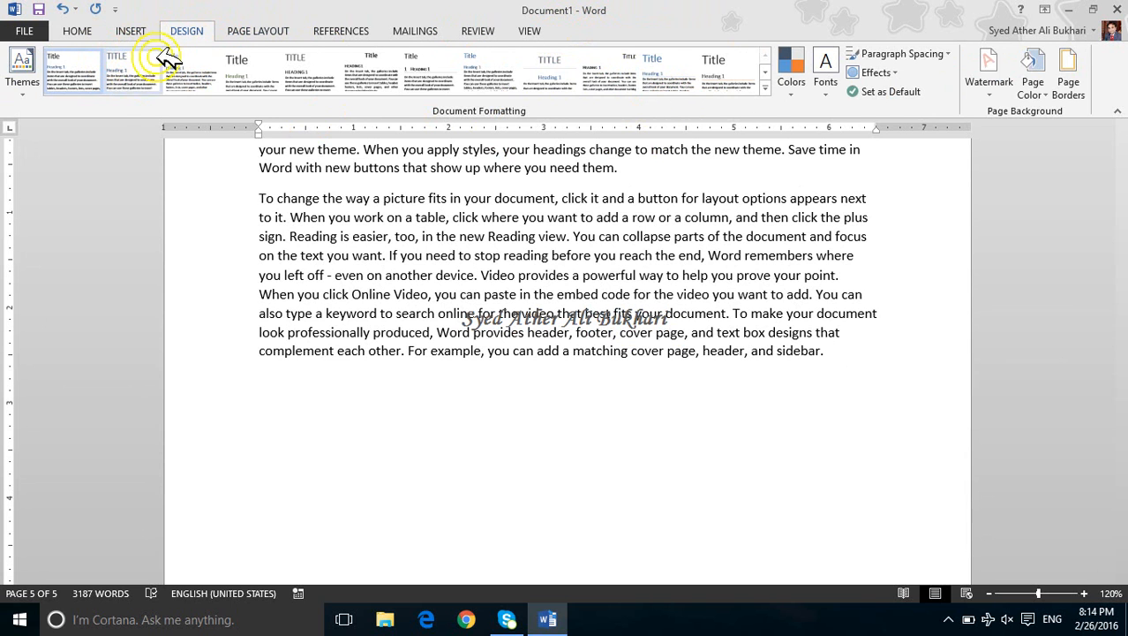
Examine the ribbon groups from Home through Review, ending at the Proofing and Language commands
click(92, 30)
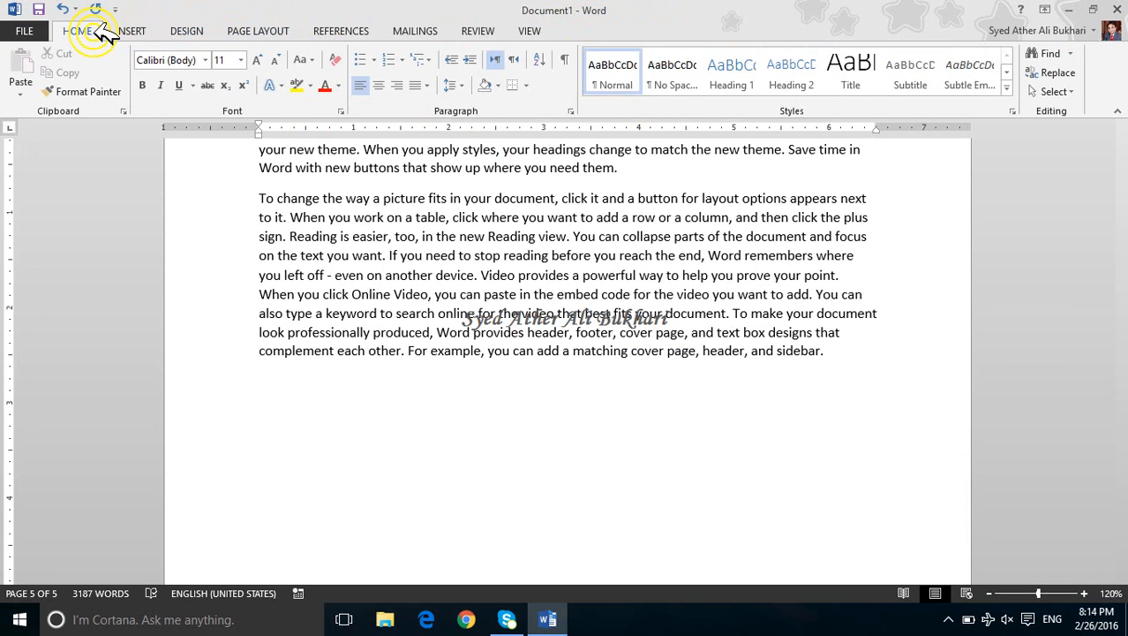
click(133, 31)
click(196, 25)
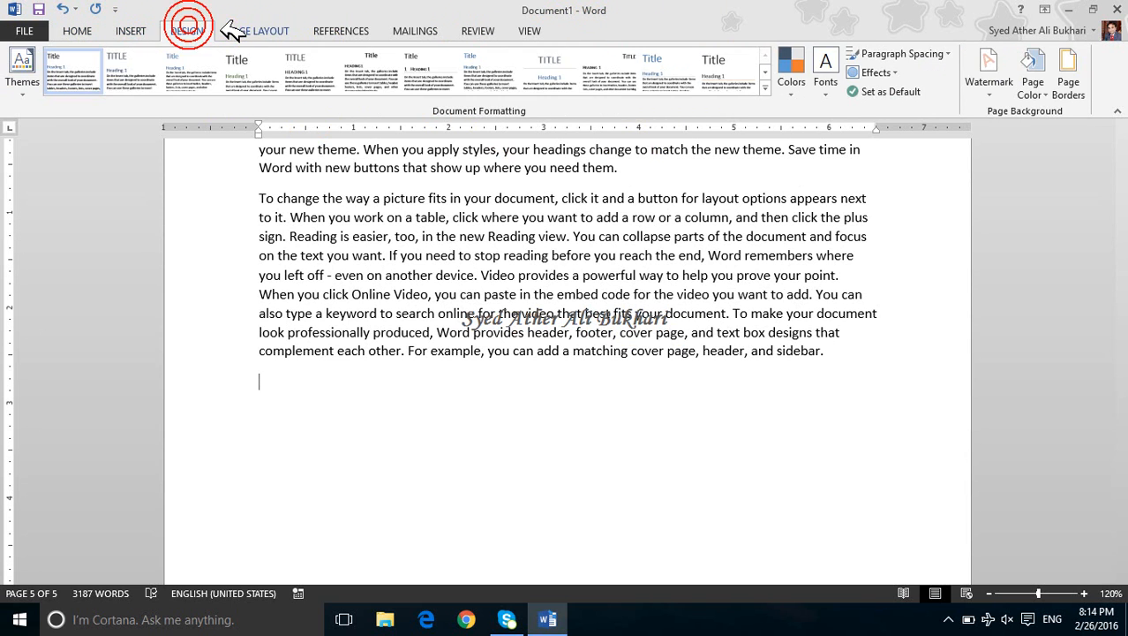
click(237, 28)
click(327, 28)
click(402, 28)
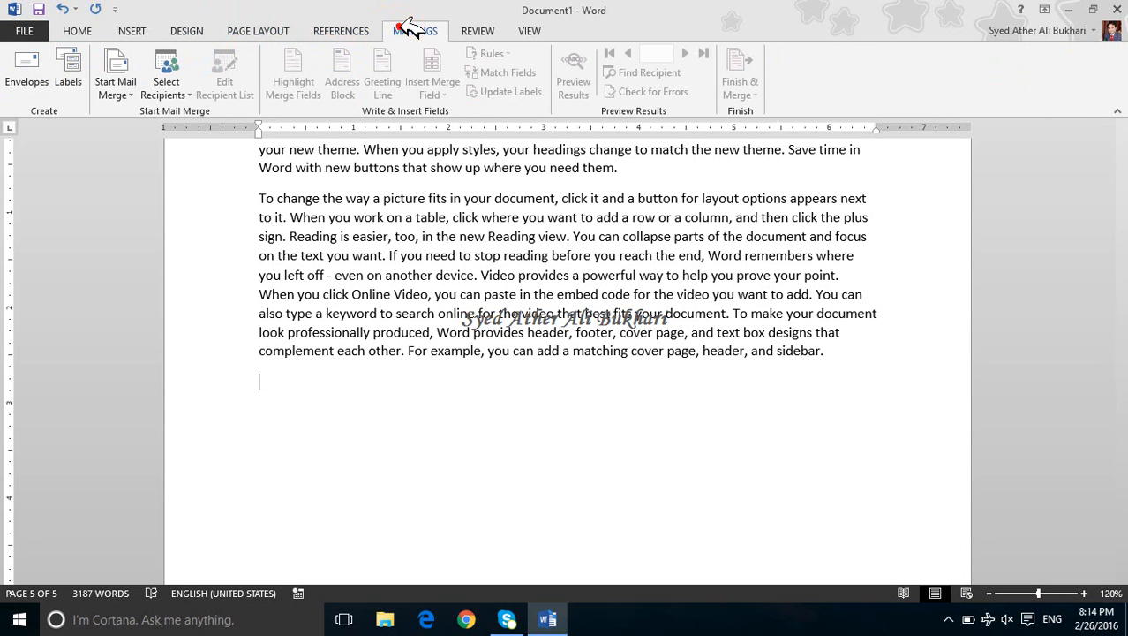
click(477, 29)
click(166, 86)
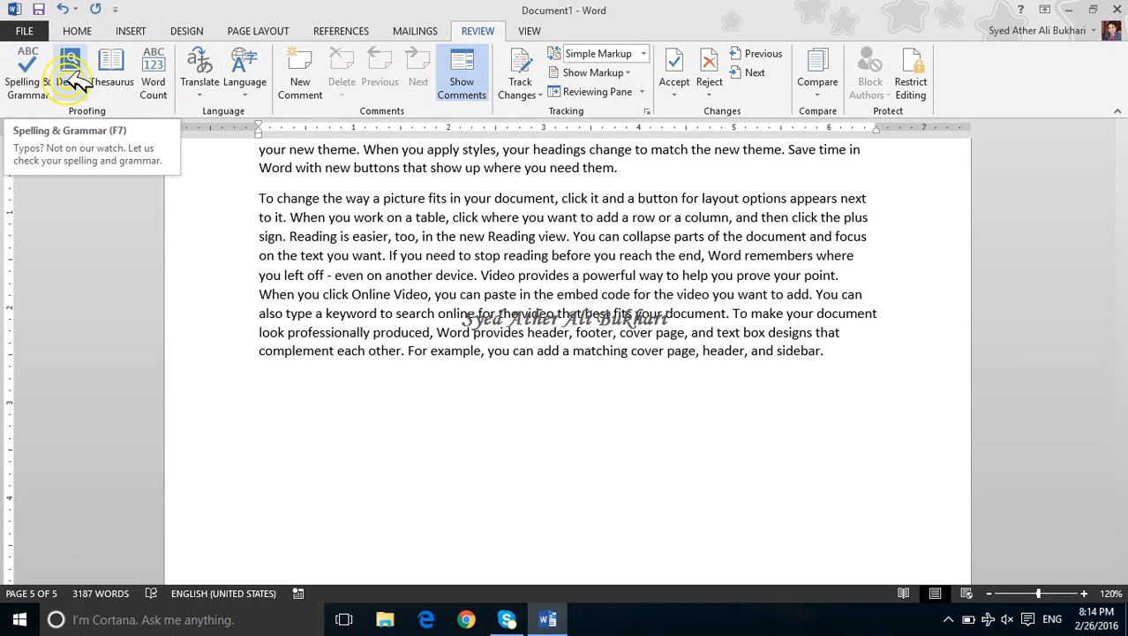
Show the Clipboard pane from the Home commands, hide it, and show it again beside the document
click(77, 31)
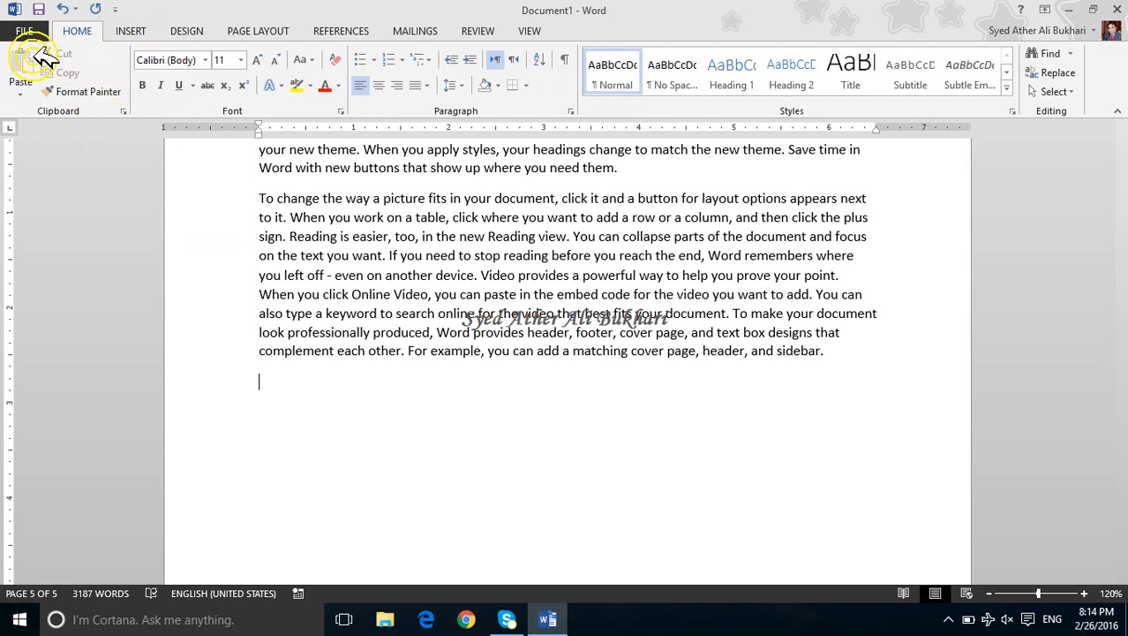
click(122, 110)
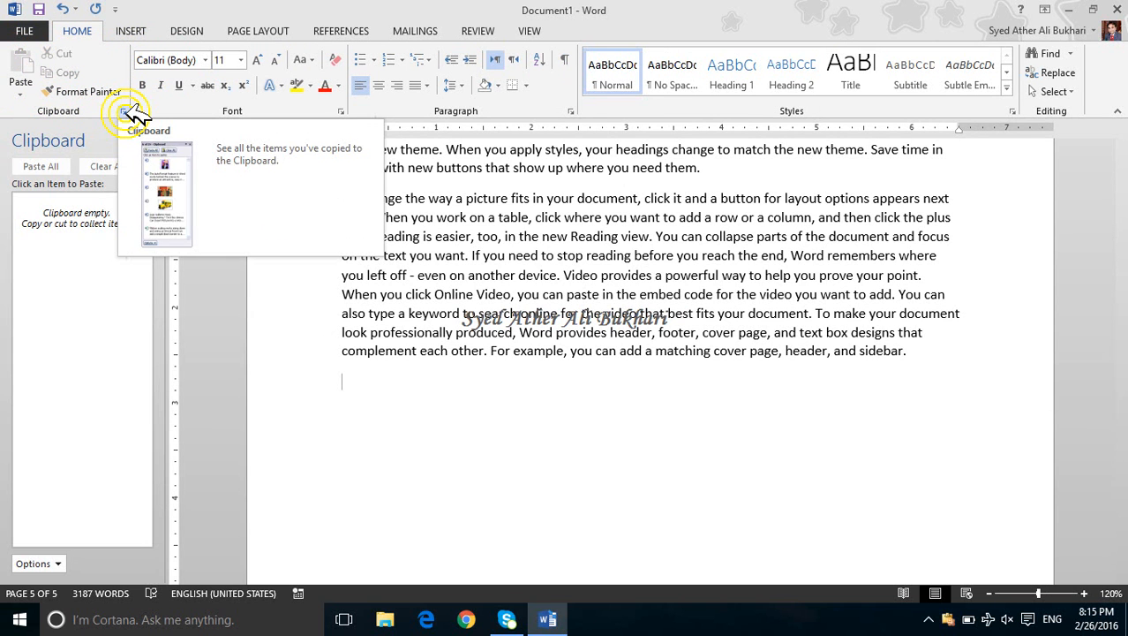
click(125, 111)
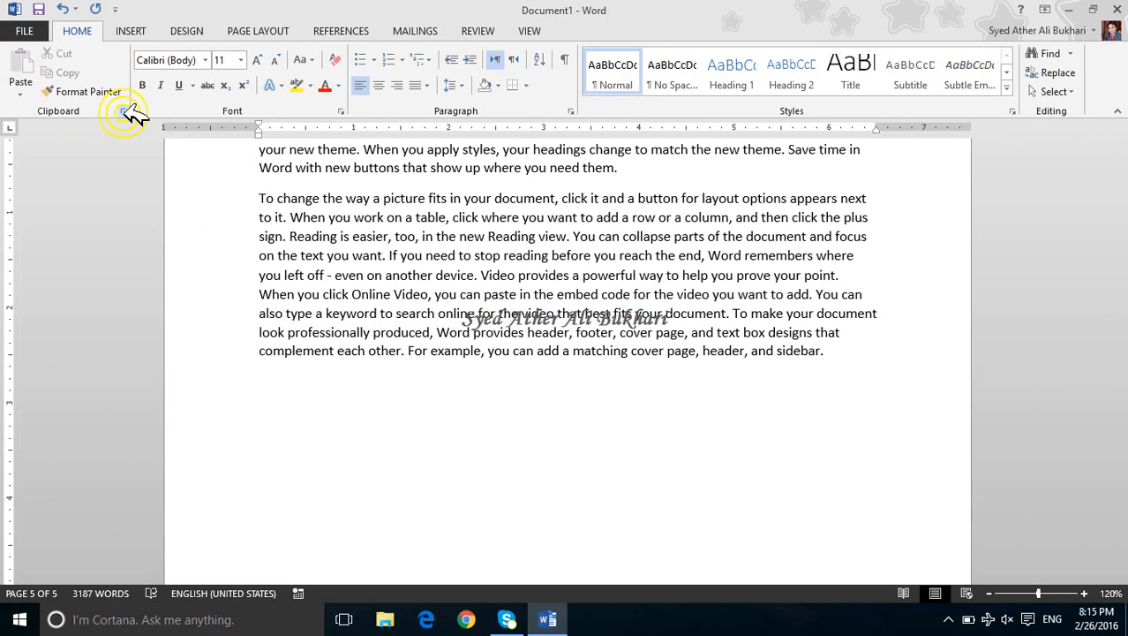
click(122, 111)
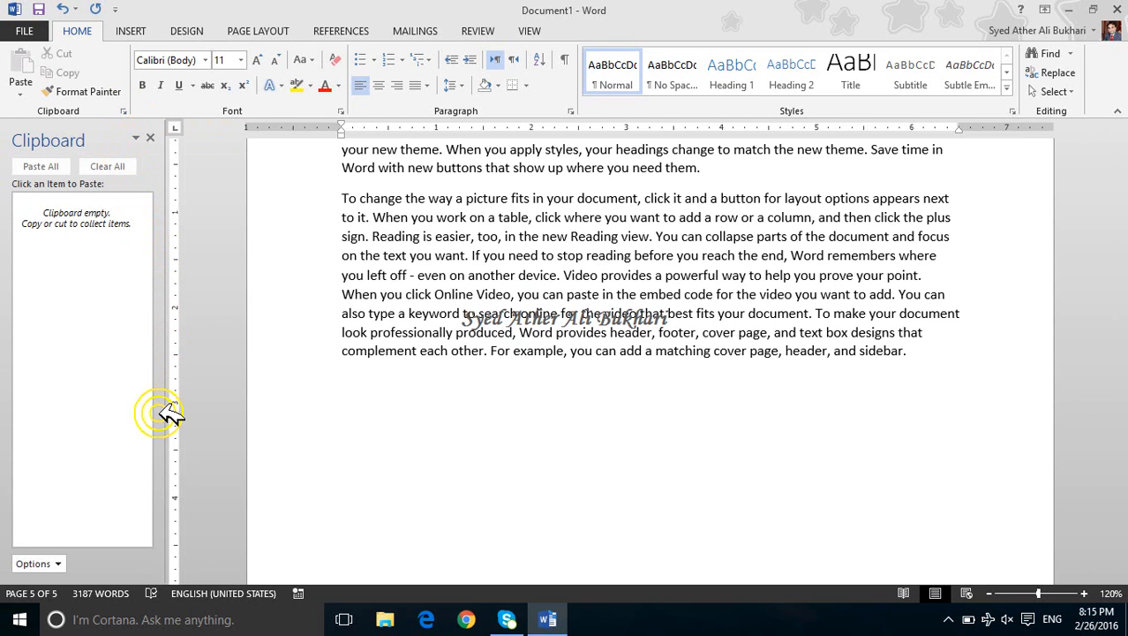
View the detailed Font, Paragraph and Styles settings from their Home groups, closing each without changes
click(339, 113)
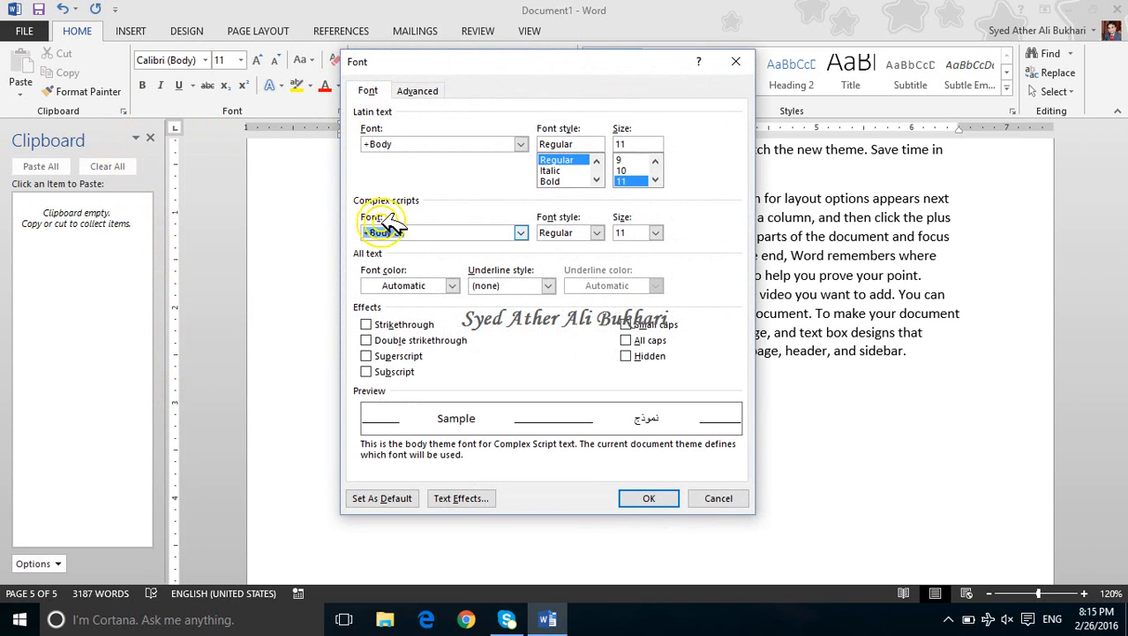
click(741, 56)
click(573, 111)
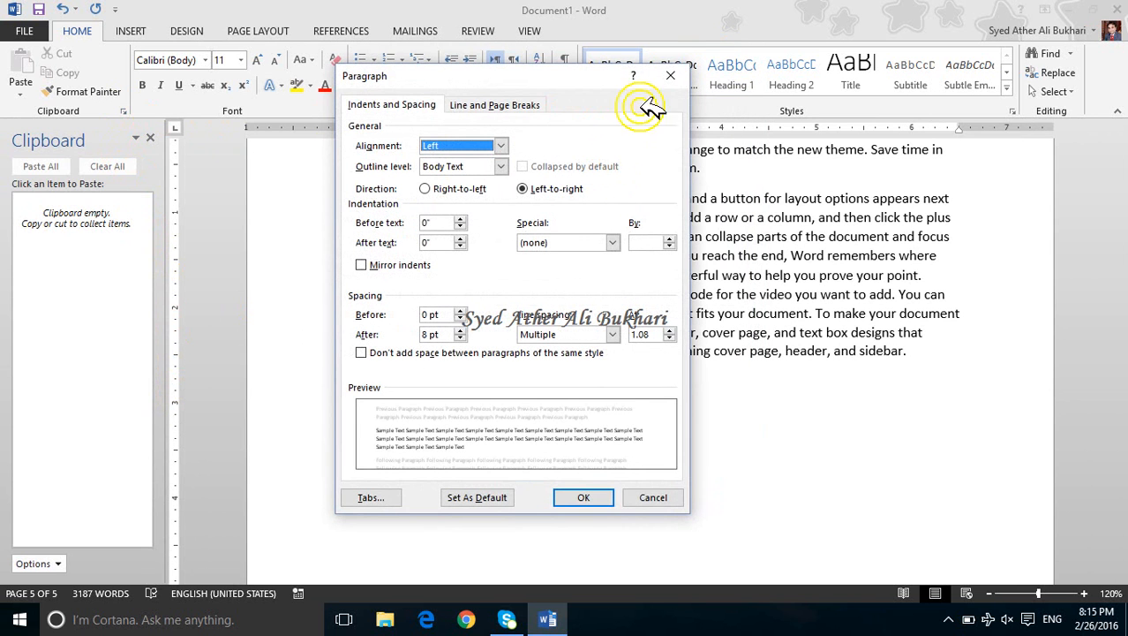
click(668, 76)
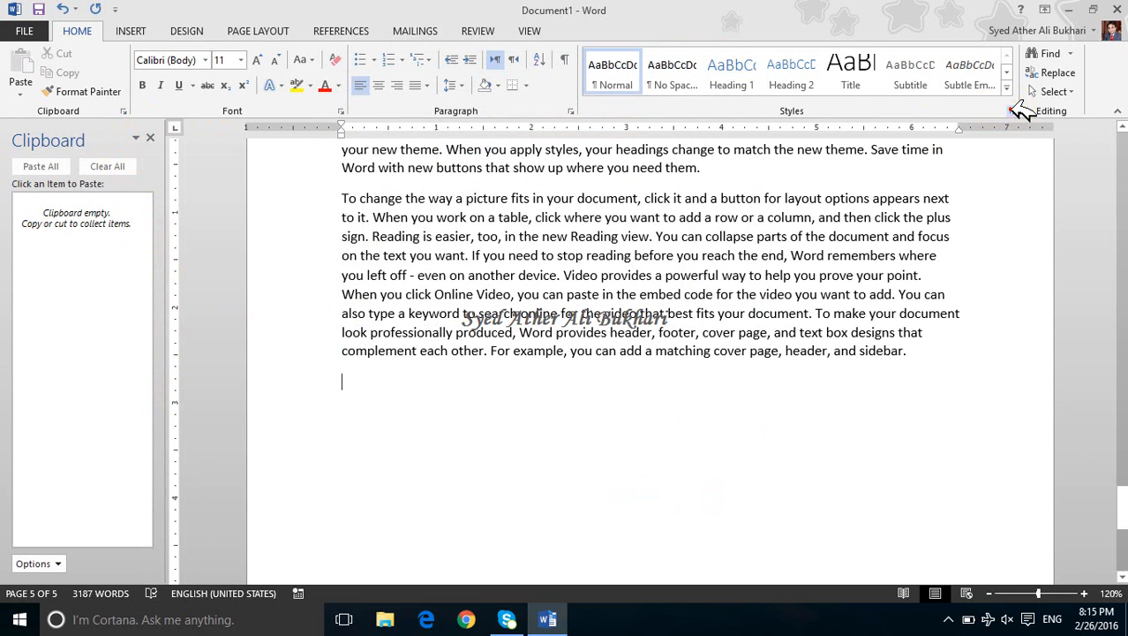
click(1014, 105)
click(1013, 109)
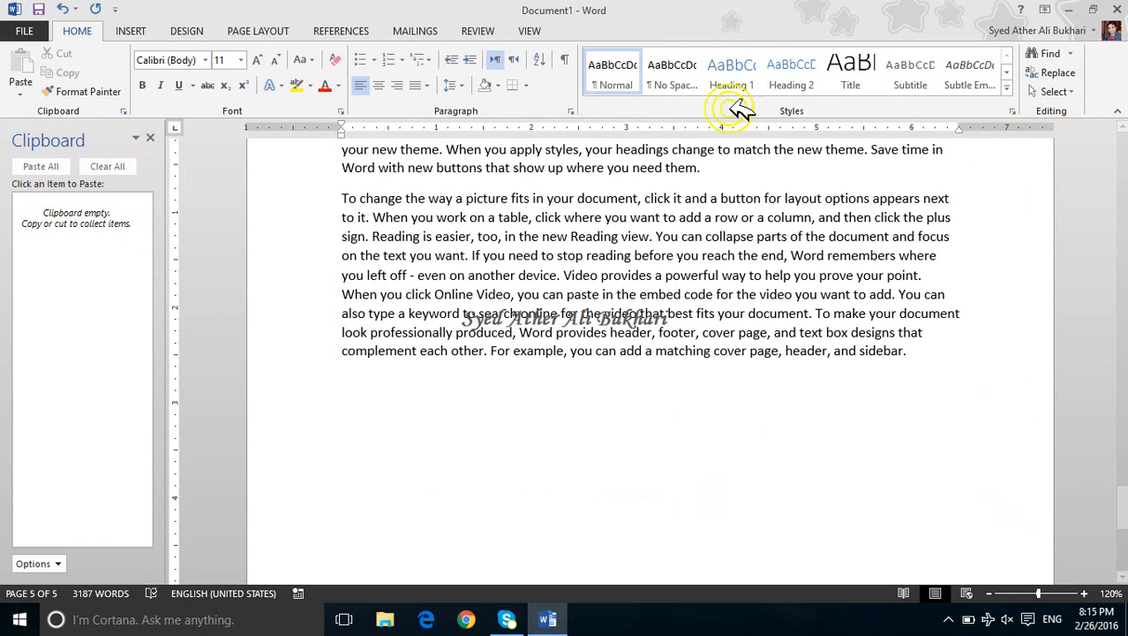
View the detailed Footnote and Endnote settings from the References commands and close them without changes
click(182, 31)
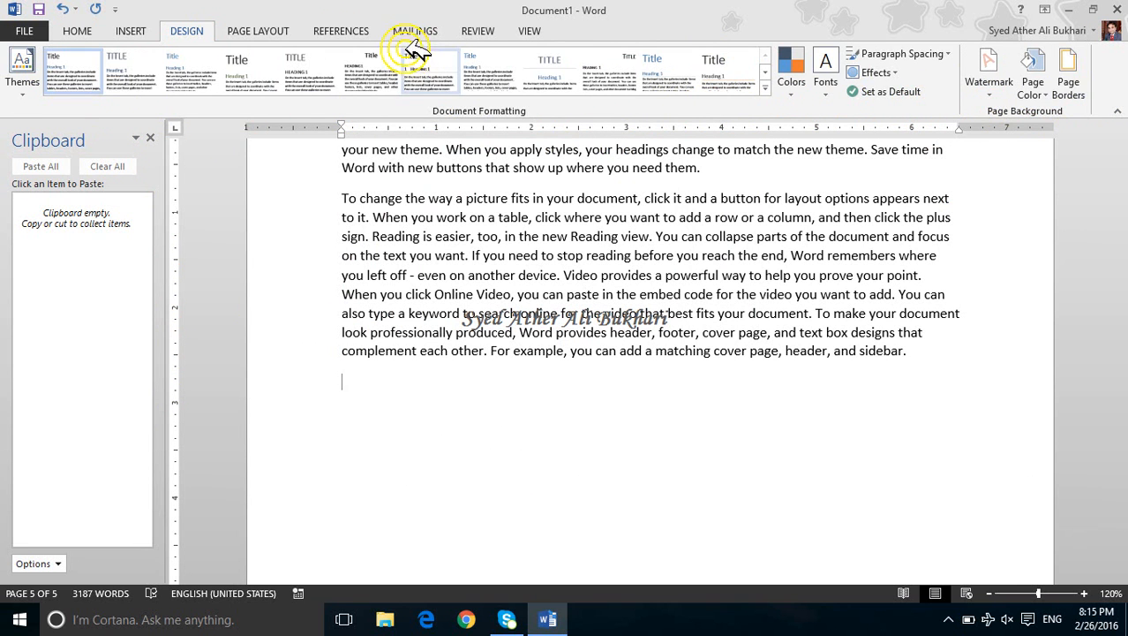
click(332, 31)
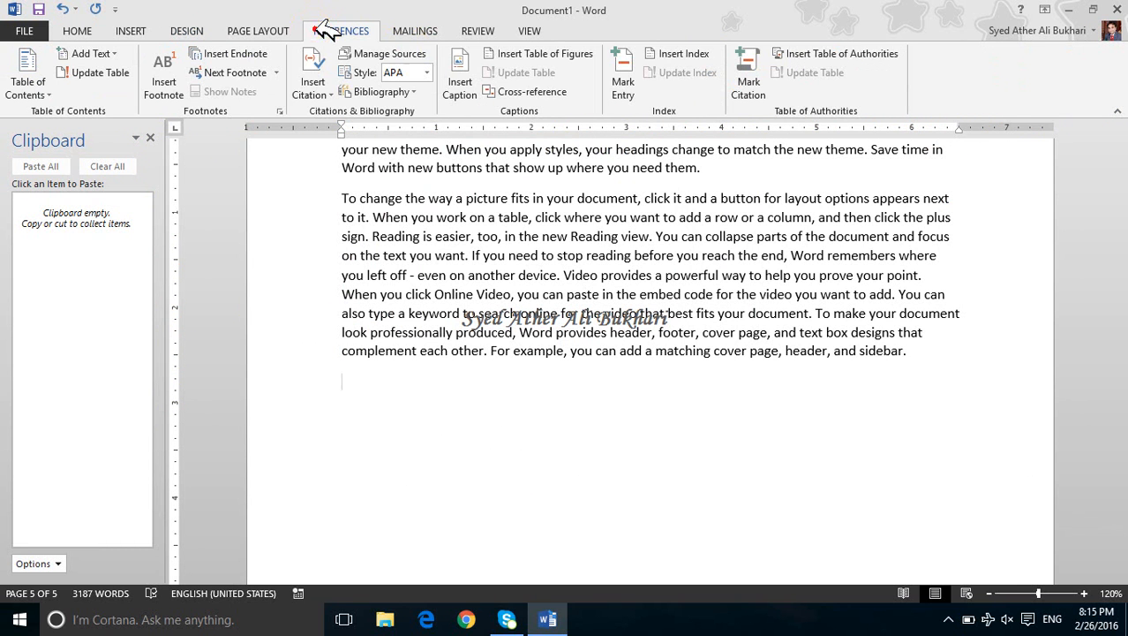
click(279, 112)
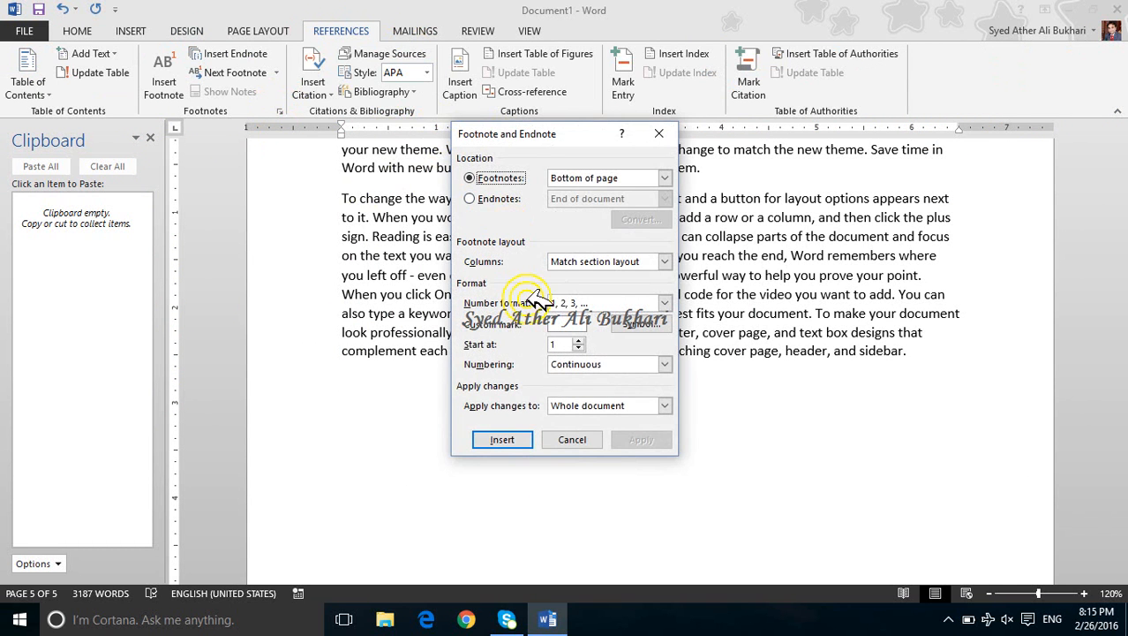
click(579, 427)
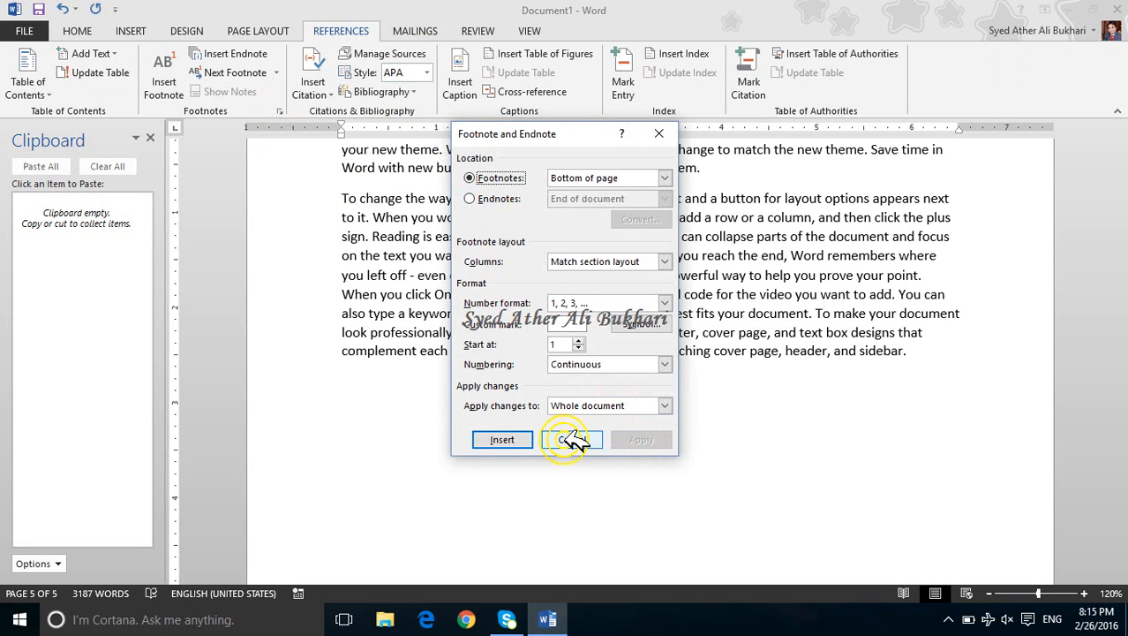
Close the Clipboard pane and collapse the ribbon so only the tab names remain
click(147, 138)
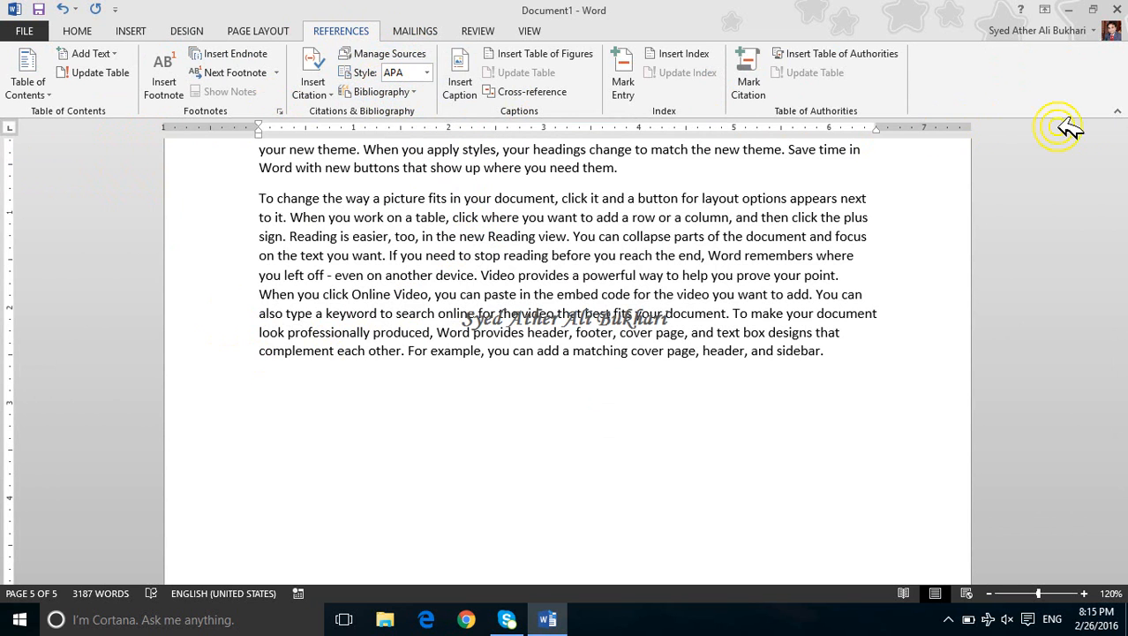
click(1118, 112)
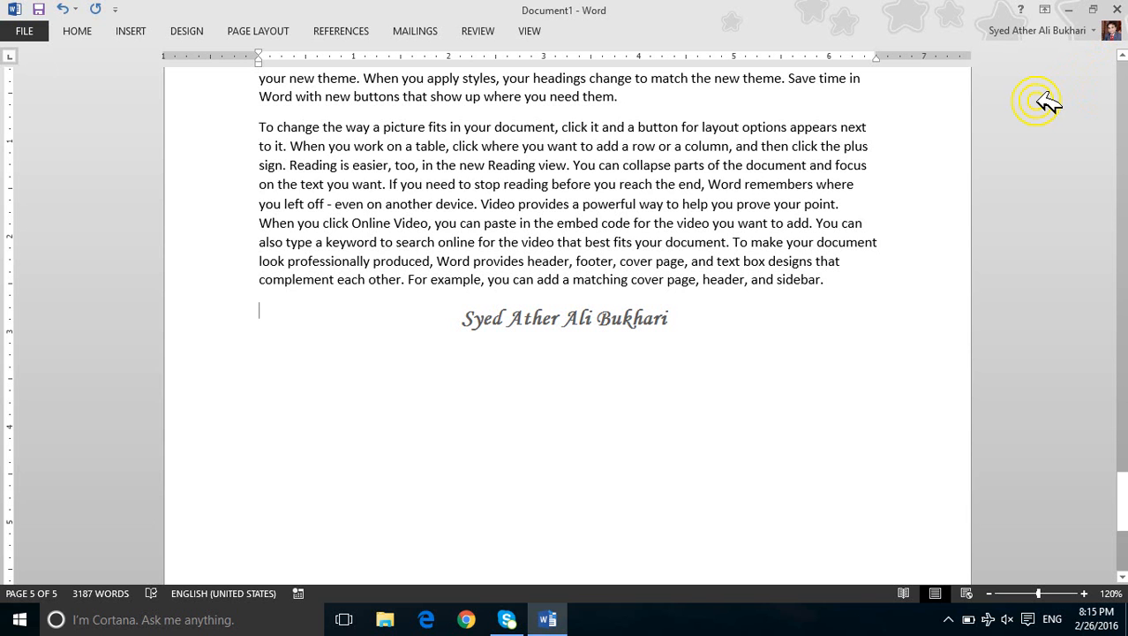
key(ctrl+F1)
key(ctrl+F1)
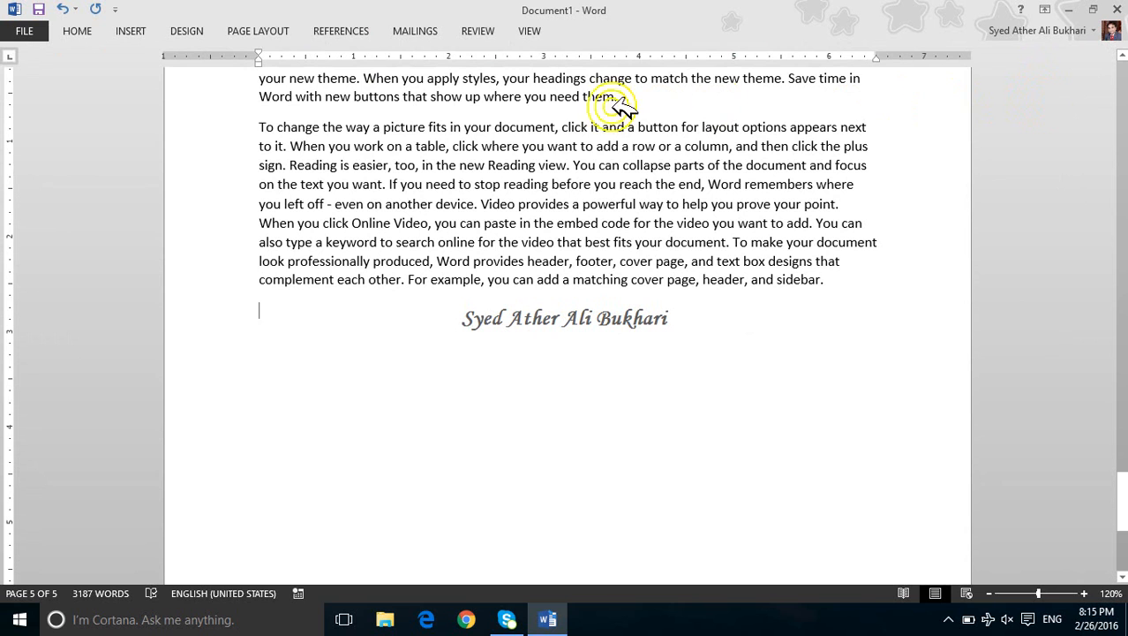
With the ribbon kept collapsed, draw a five-point star about 1.9 inches wide below the last paragraph on page 5
click(150, 32)
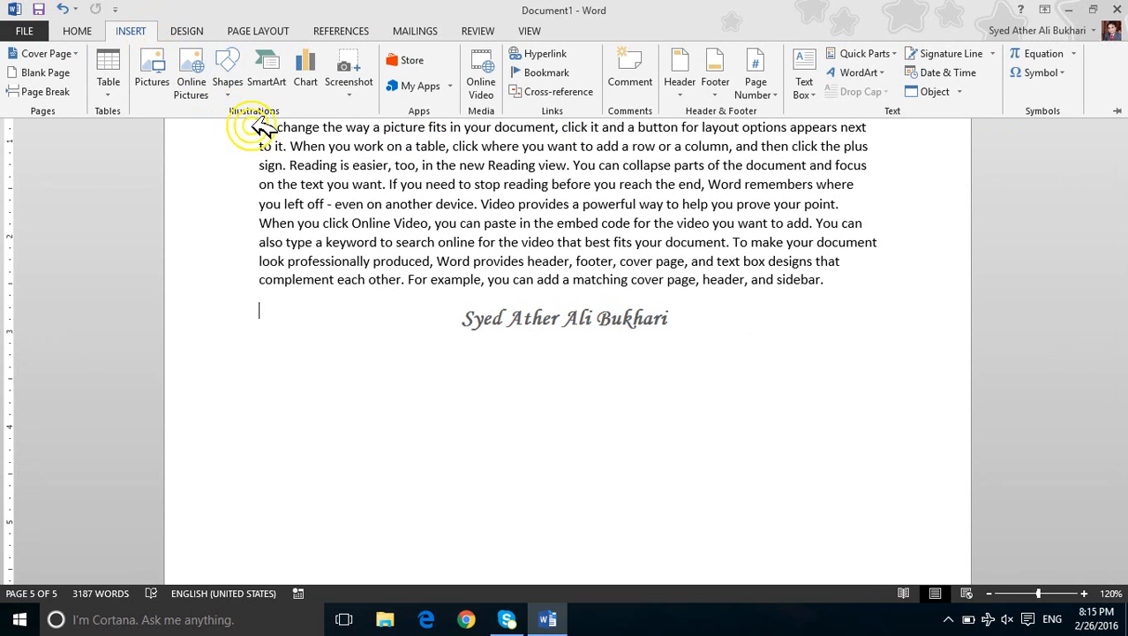
click(231, 81)
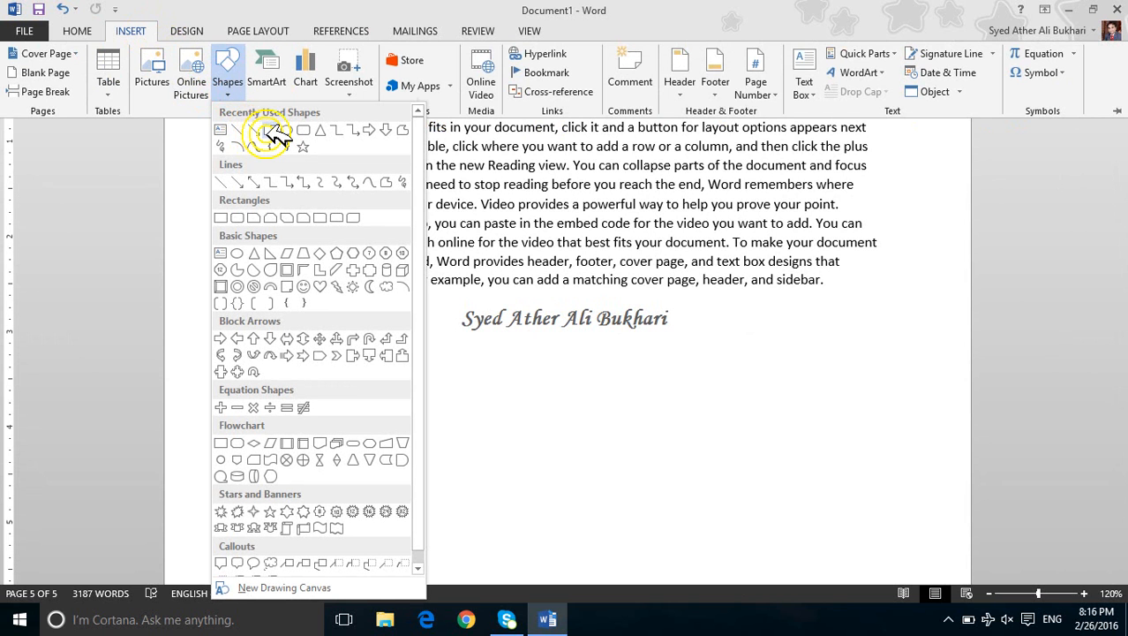
click(302, 146)
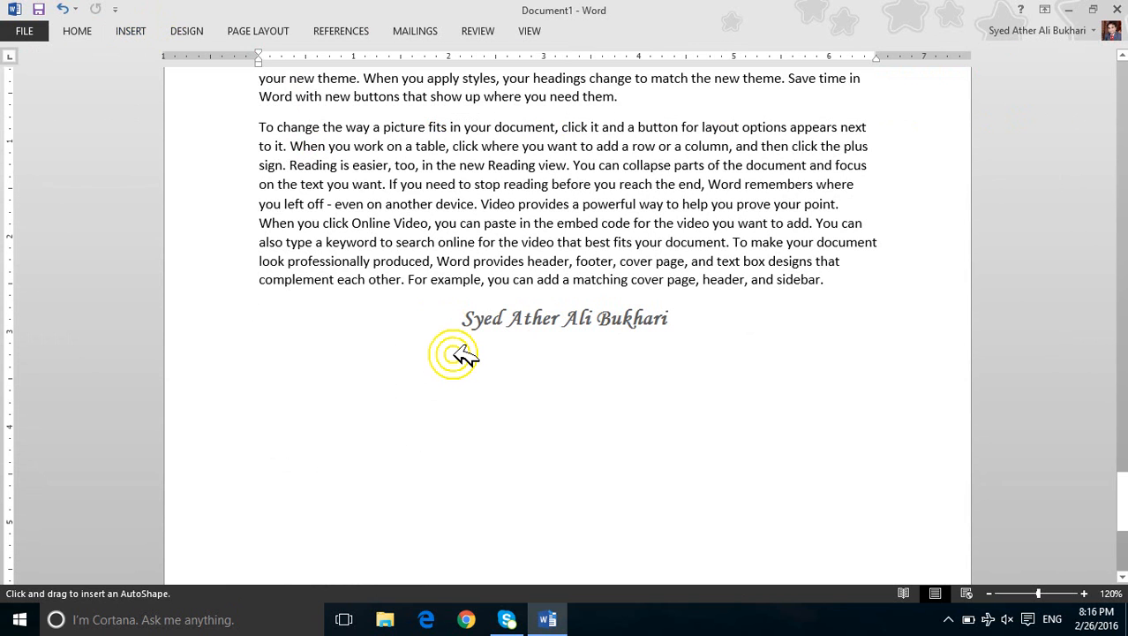
drag(452, 354, 632, 476)
click(481, 225)
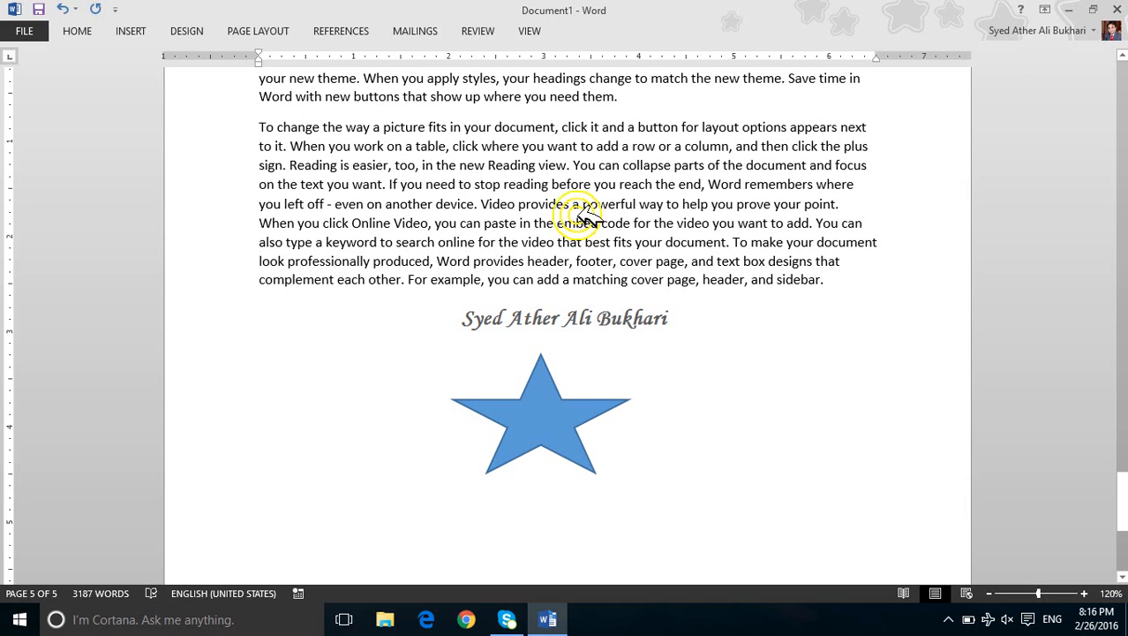
Keep the ribbon expanded while browsing its commands from Design through Review, and collapse it again
click(188, 35)
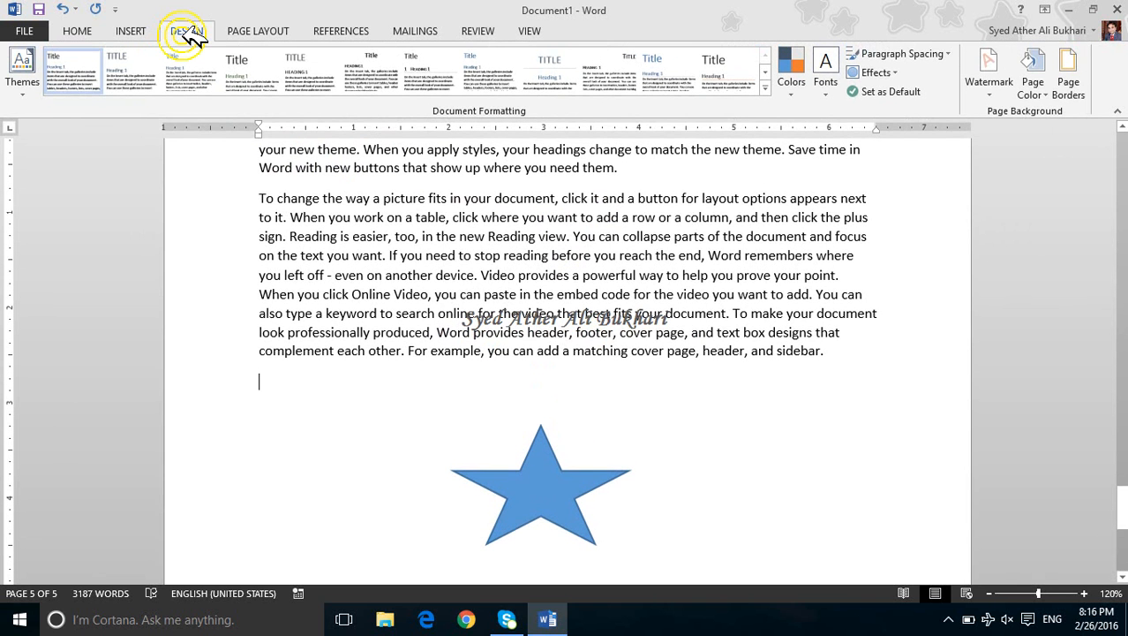
click(148, 31)
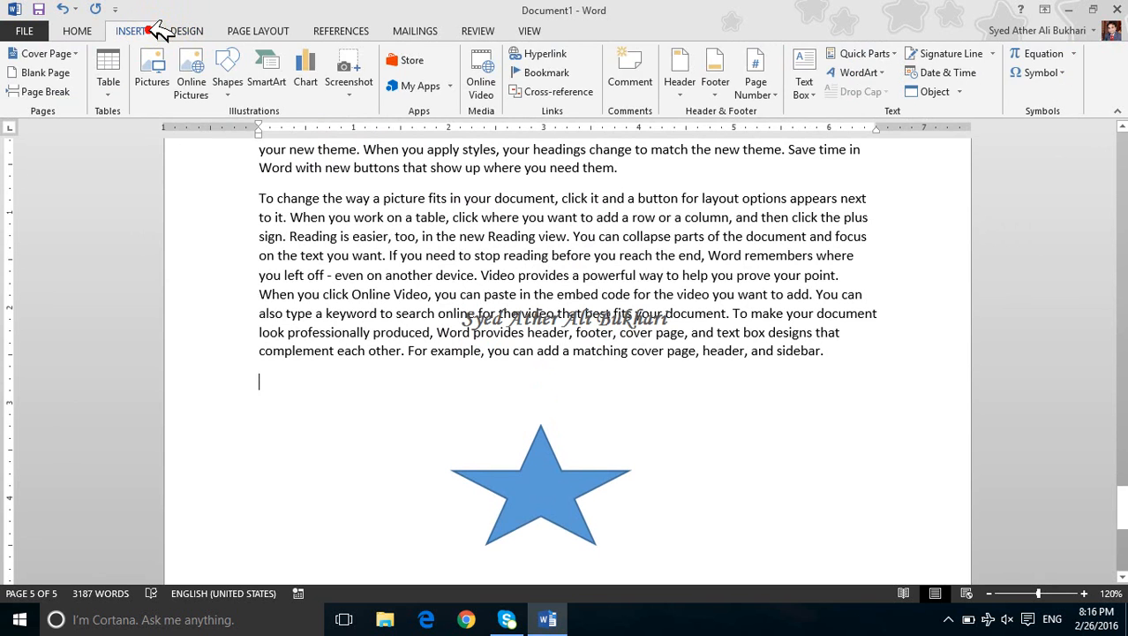
double_click(150, 31)
double_click(246, 30)
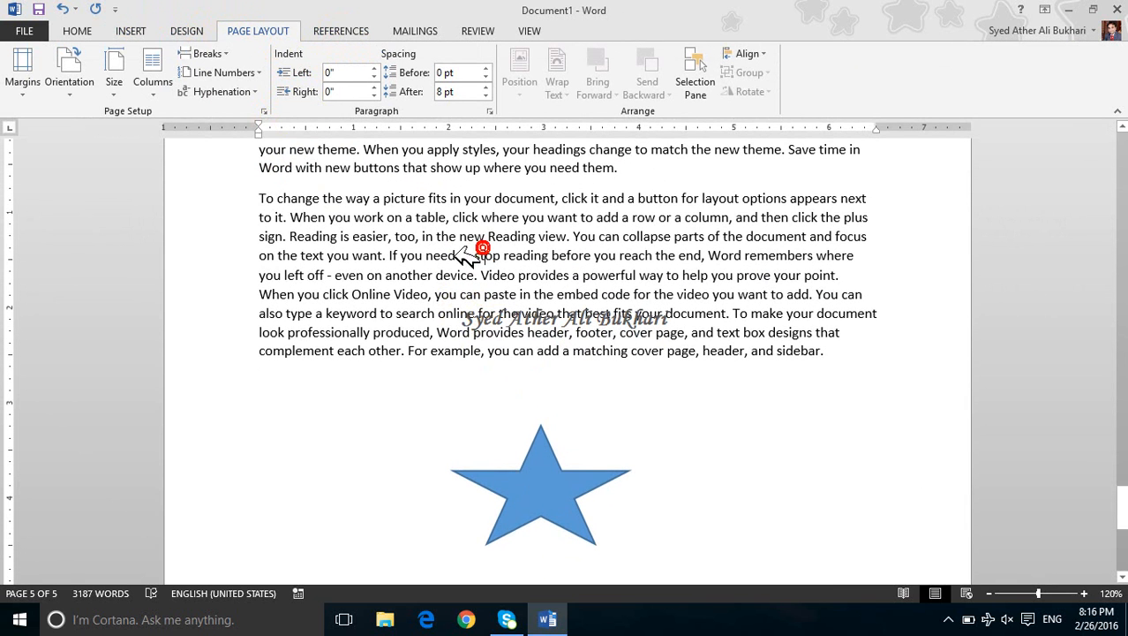
click(344, 33)
click(422, 31)
click(480, 29)
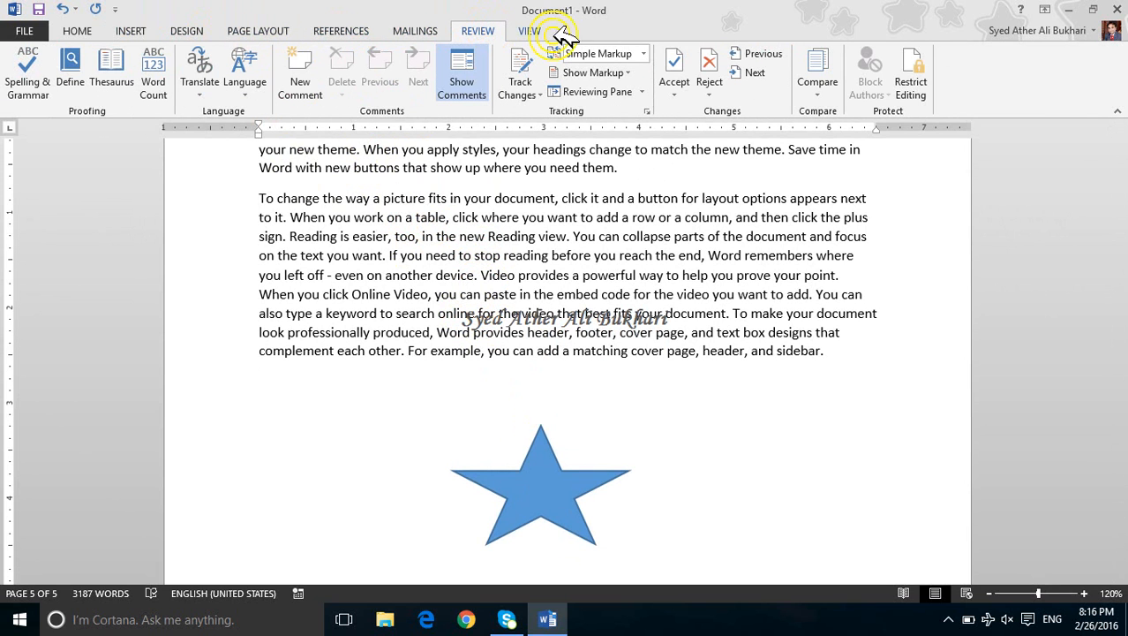
click(1119, 107)
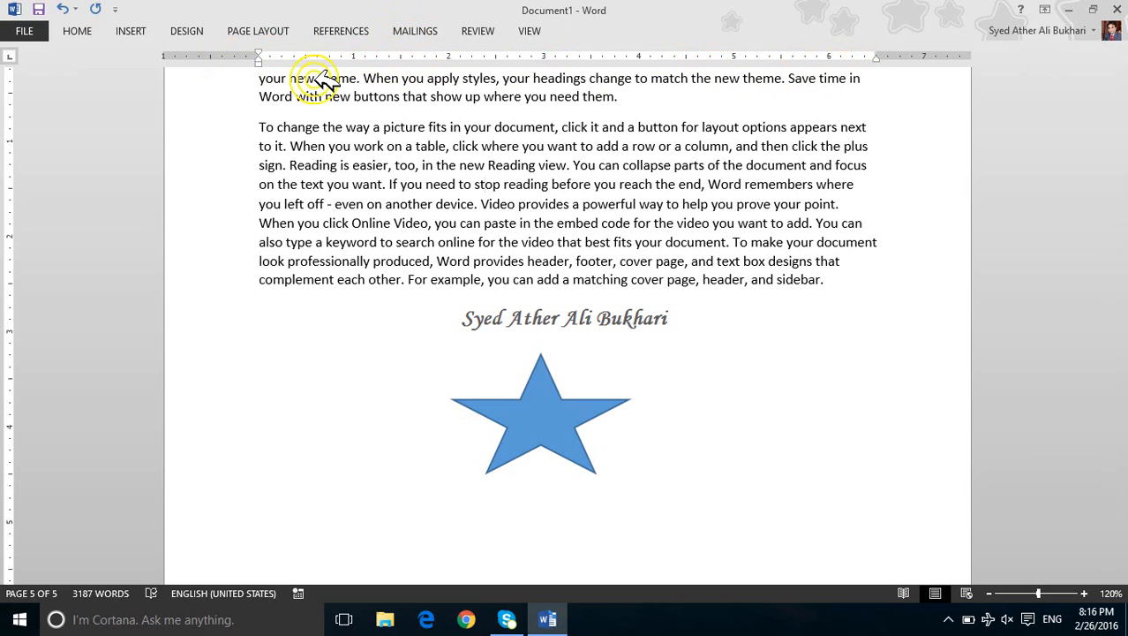
View the first page at 160% zoom with the passage starting at "make your document look professionally produced" selected in the opening paragraph
scroll(340, 150, up, 10)
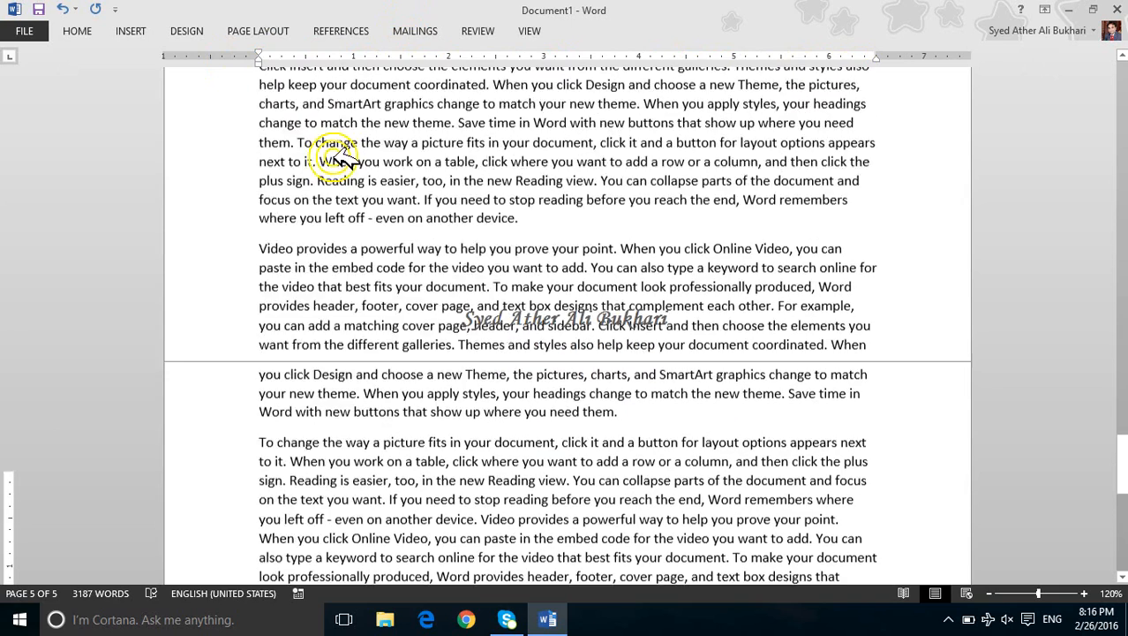
scroll(340, 157, up, 10)
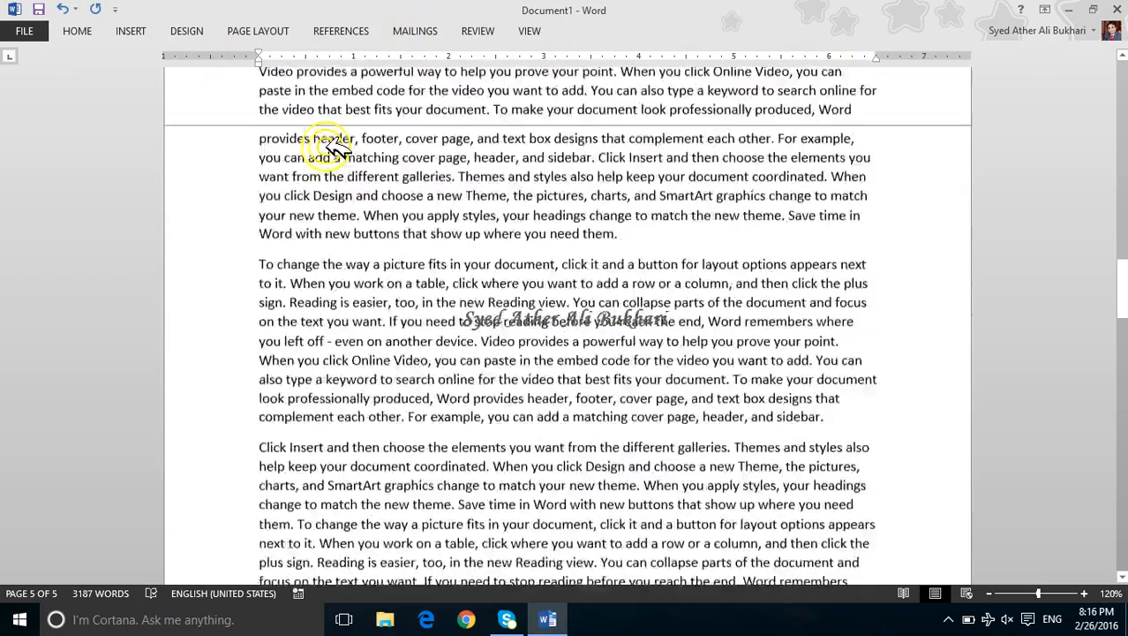
scroll(325, 138, up, 12)
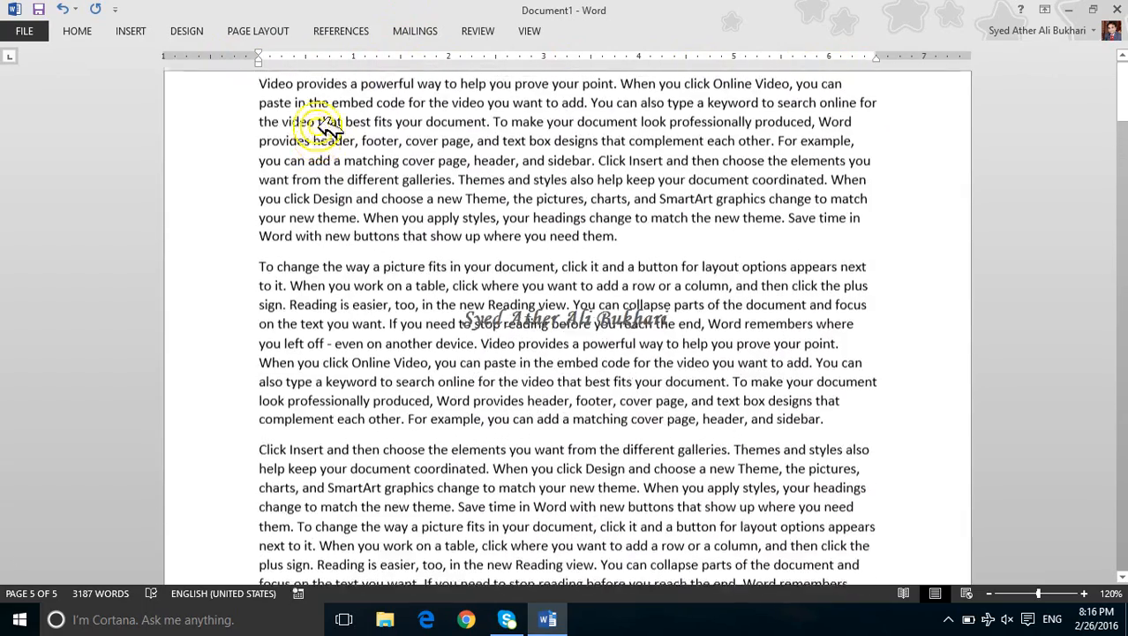
scroll(335, 147, up, 12)
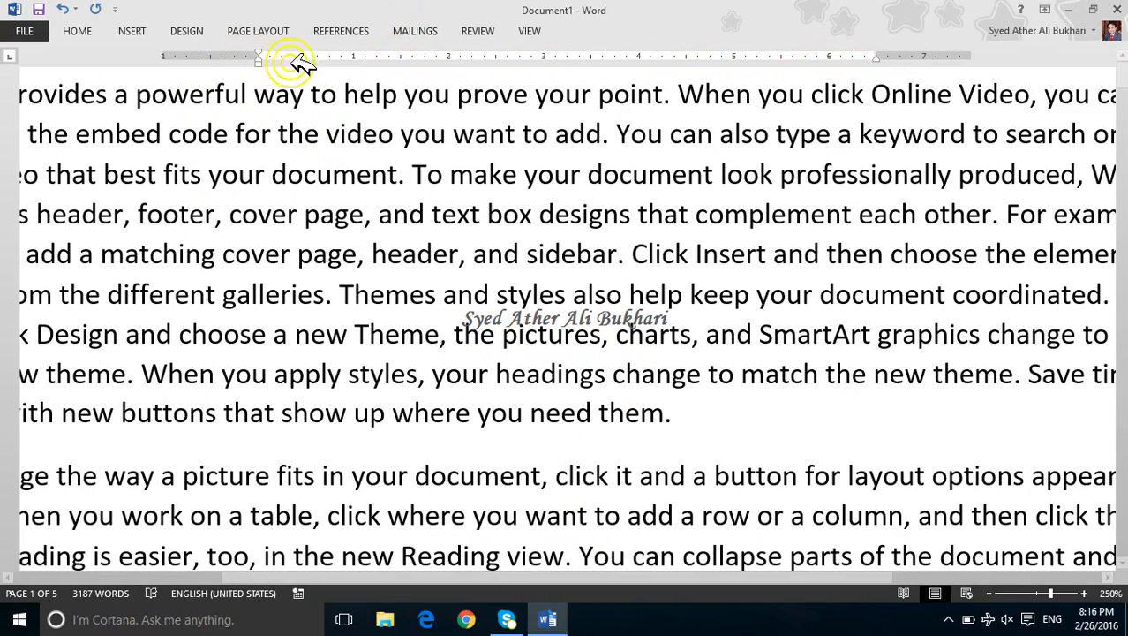
drag(451, 175, 456, 215)
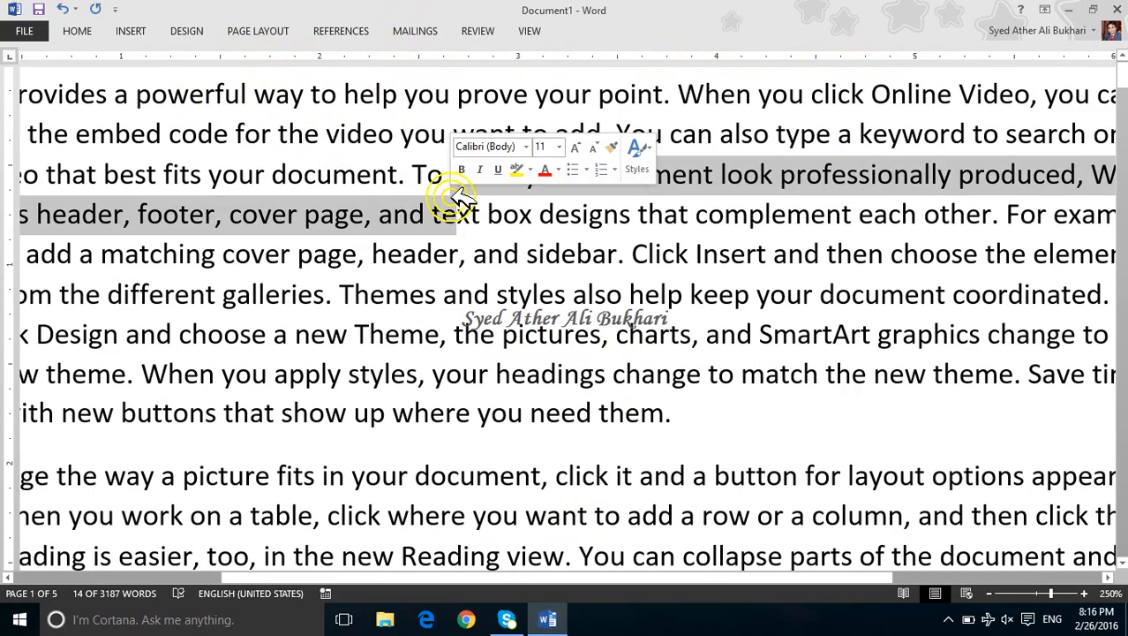
scroll(256, 86, down, 8)
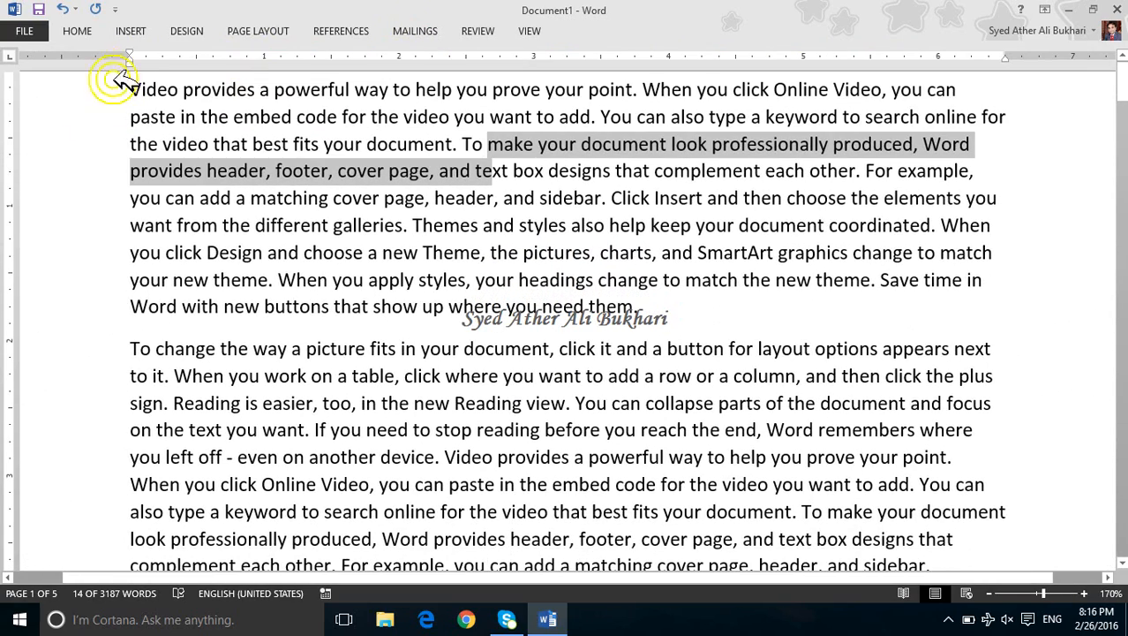
scroll(415, 152, down, 1)
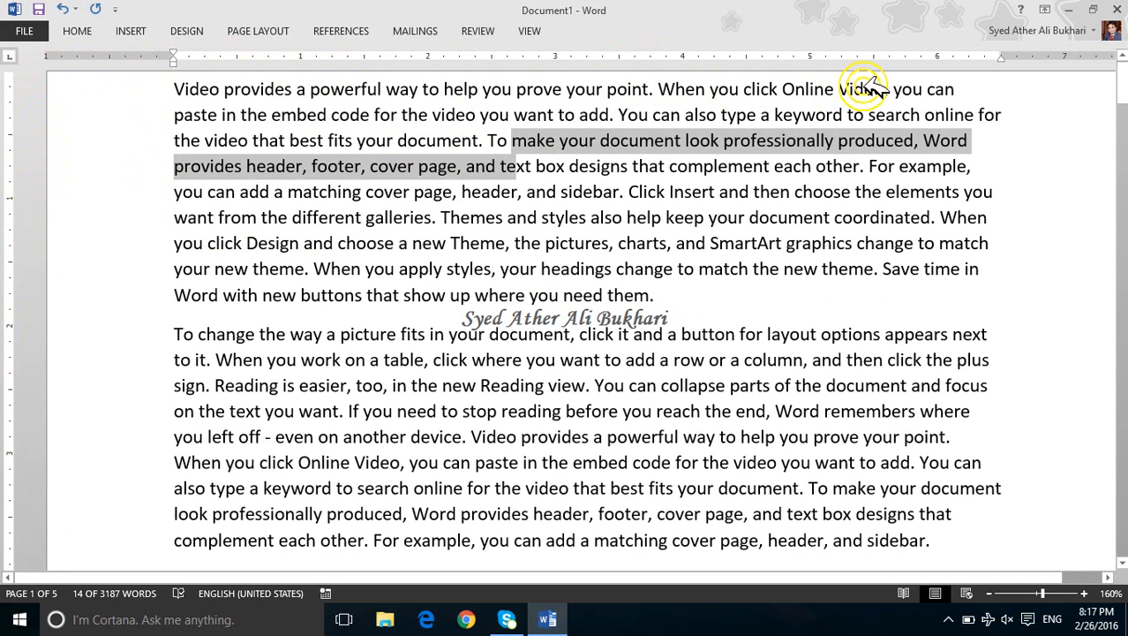
mouse_move(1122, 89)
mouse_down()
mouse_move(1117, 521)
mouse_move(1121, 88)
mouse_up()
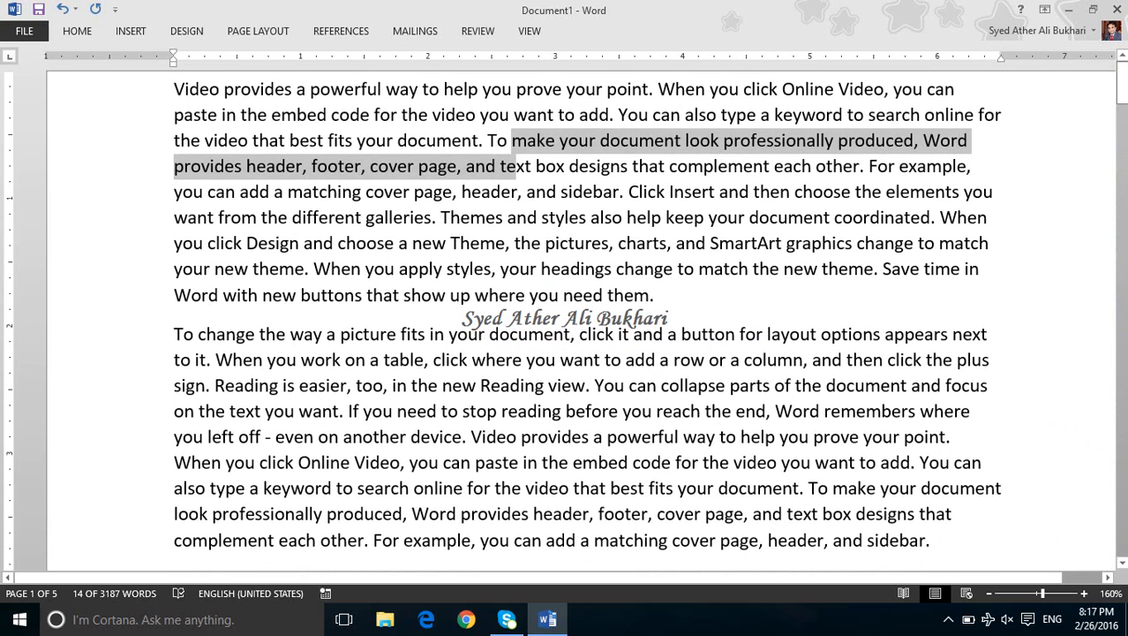
Justify all the document's text and give every paragraph a first-line indent of about 0.5 inch
click(586, 194)
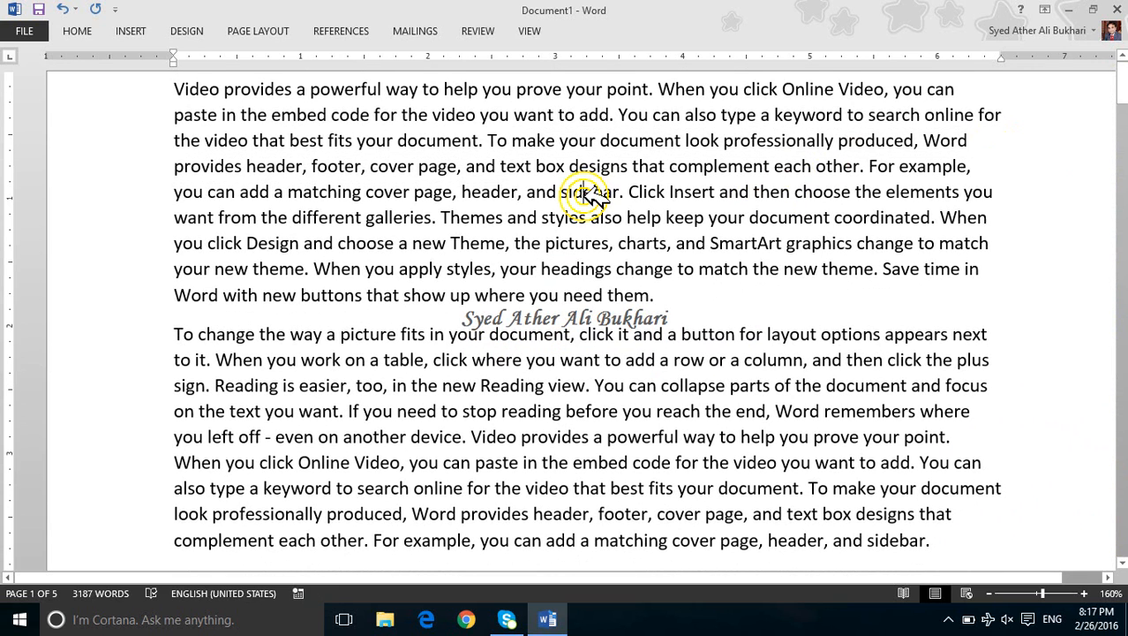
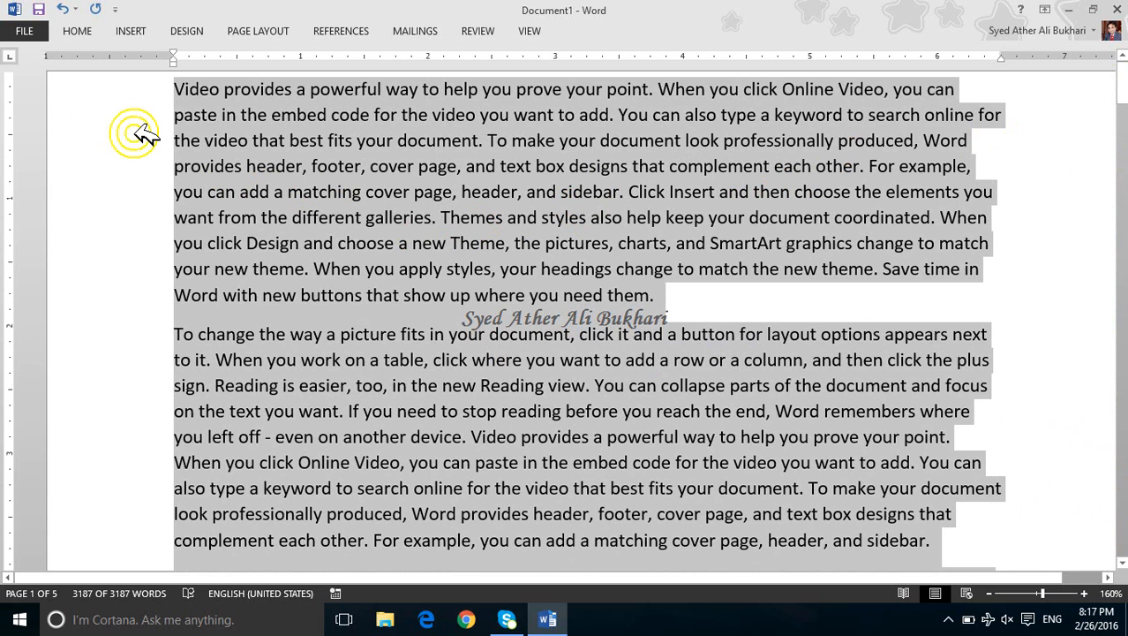
key(ctrl+j)
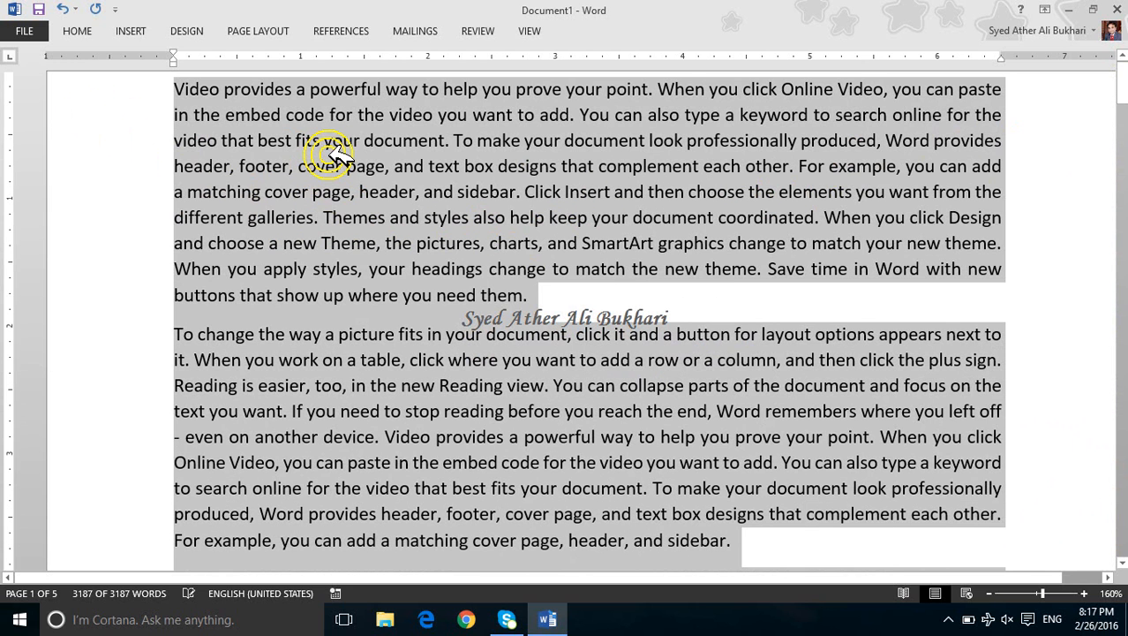
drag(176, 51, 236, 53)
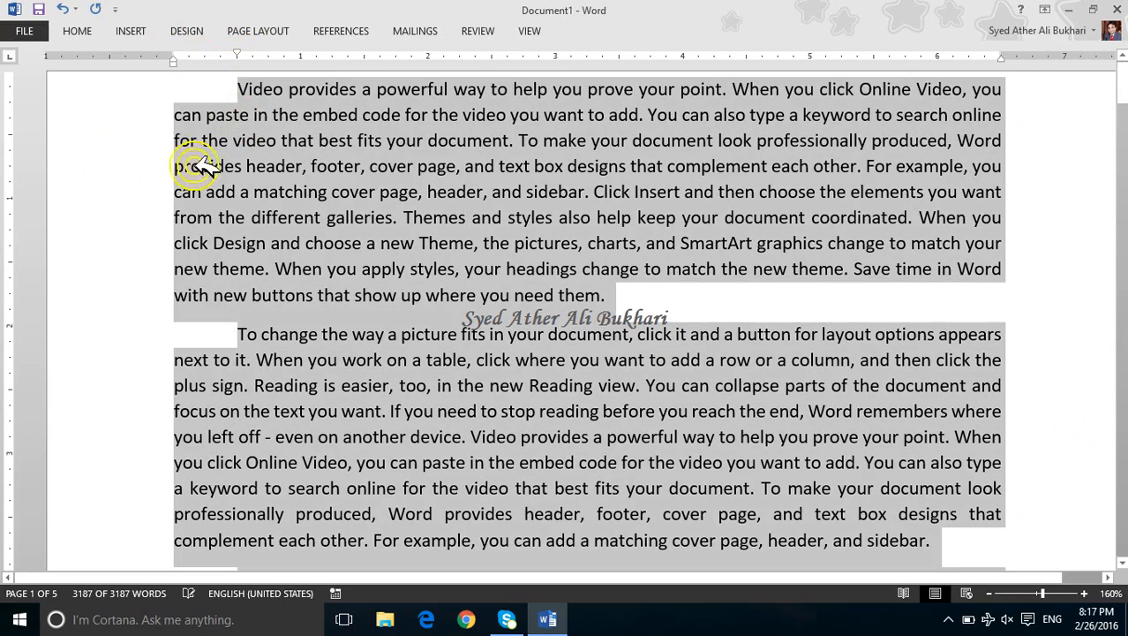
Zoom the document out to 90% and select only the first line of the opening paragraph
scroll(163, 186, down, 1)
scroll(163, 185, down, 6)
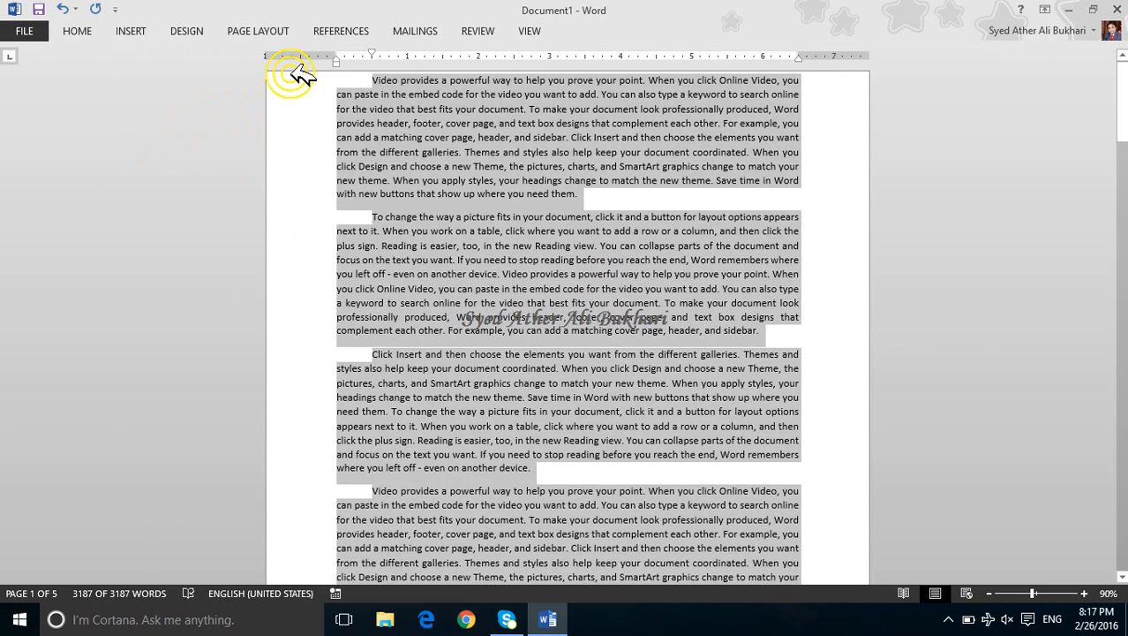
click(300, 78)
scroll(353, 88, up, 1)
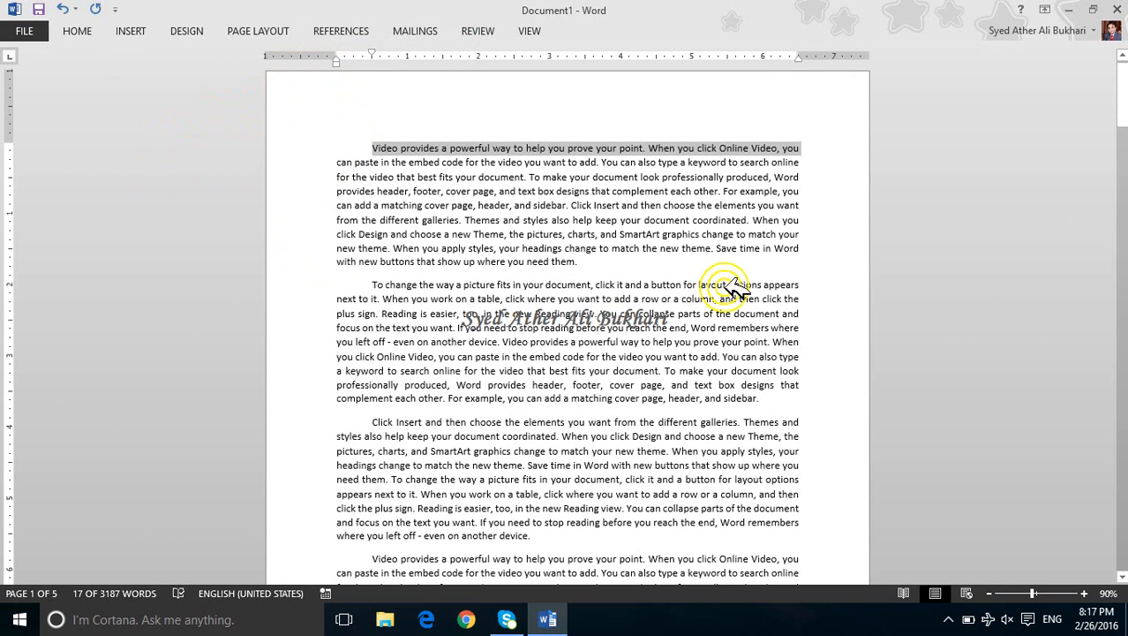
Examine the justified, indented paragraphs across all pages, from the first page down to the star on the last
scroll(388, 225, down, 10)
scroll(402, 232, down, 1)
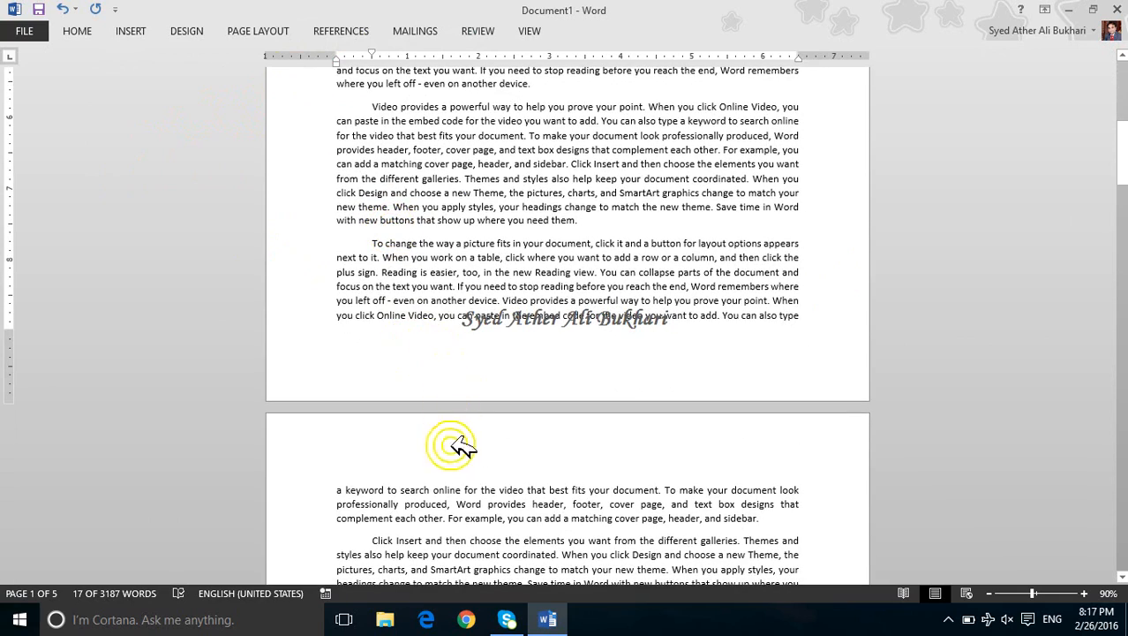
scroll(455, 415, down, 16)
scroll(450, 424, down, 18)
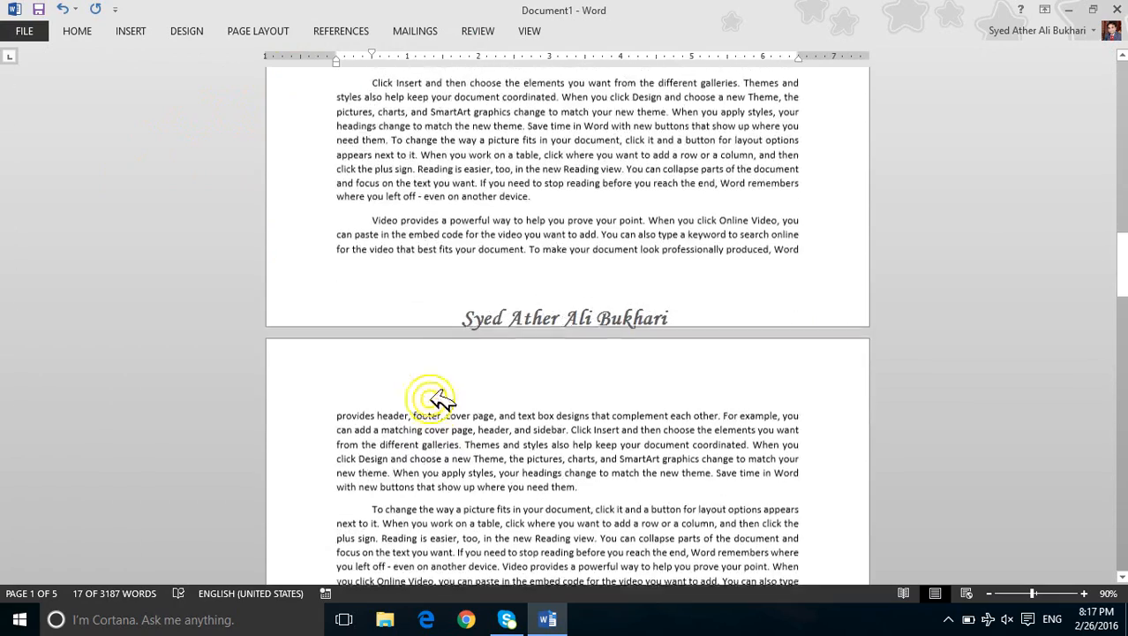
scroll(434, 379, down, 16)
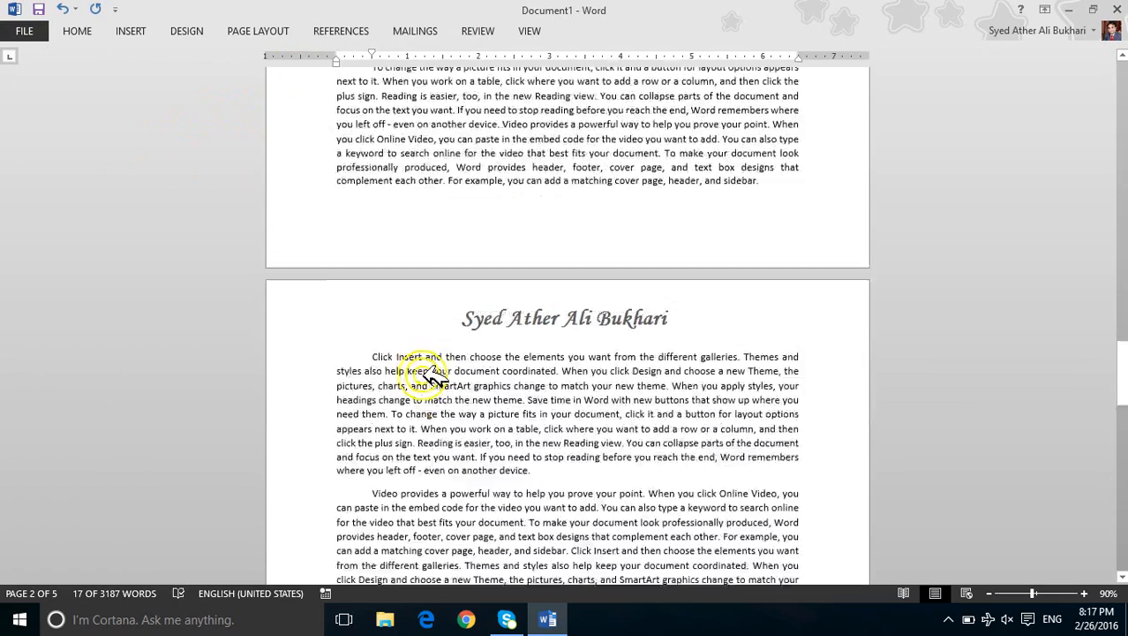
scroll(434, 365, down, 14)
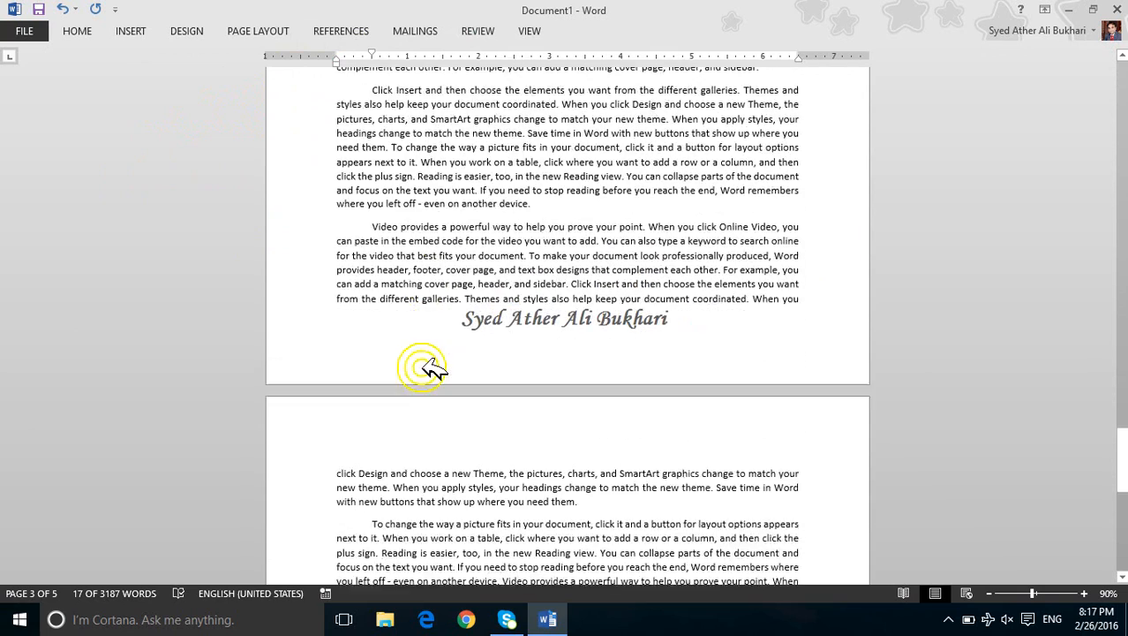
scroll(446, 362, down, 10)
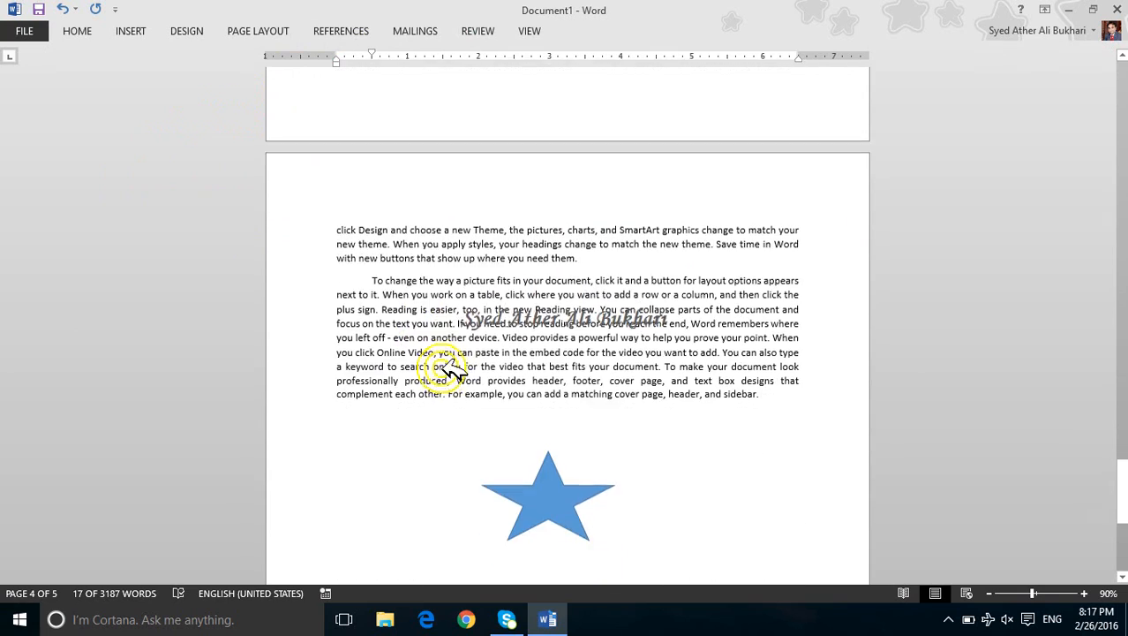
Place the cursor within the word "text" on page 3 and view the whole document's Word Count statistics
scroll(448, 353, up, 10)
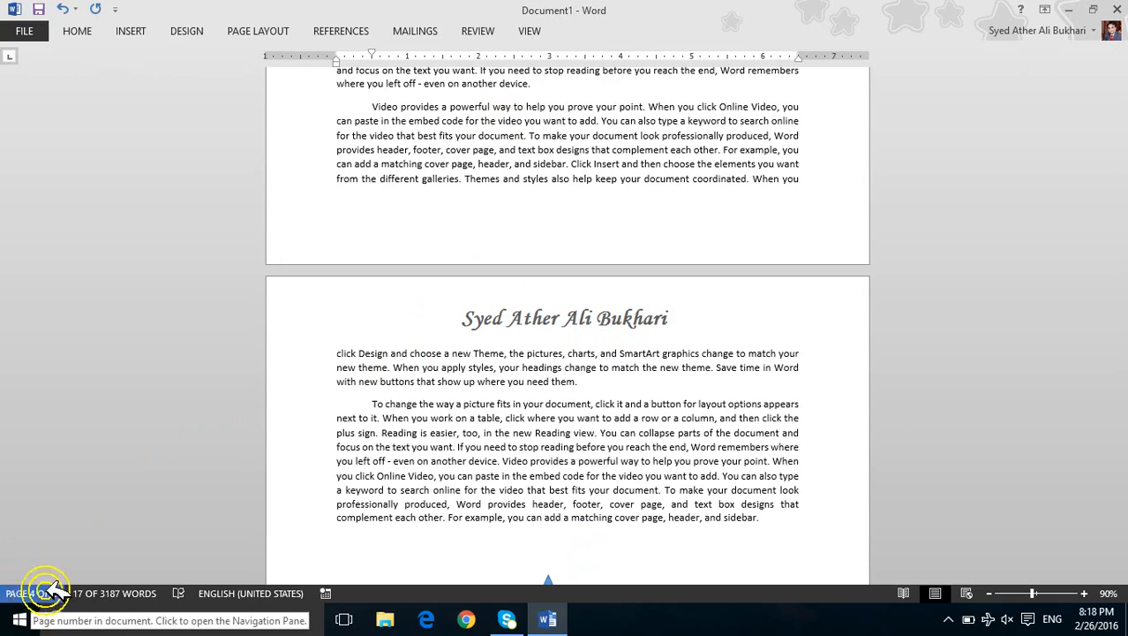
scroll(530, 141, up, 5)
scroll(540, 148, up, 20)
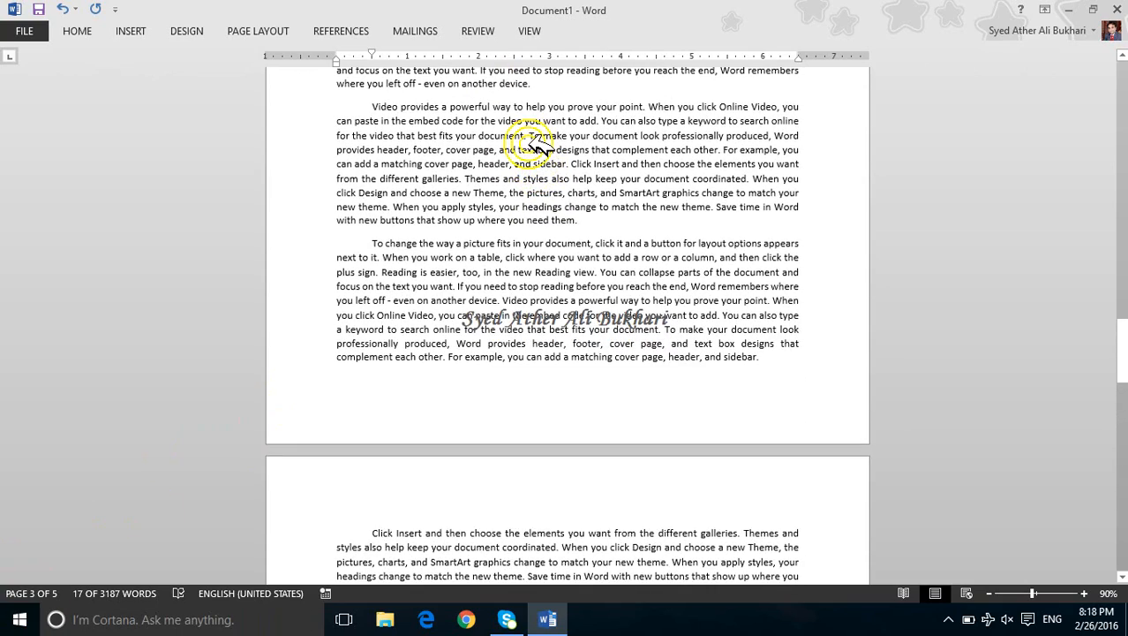
click(540, 148)
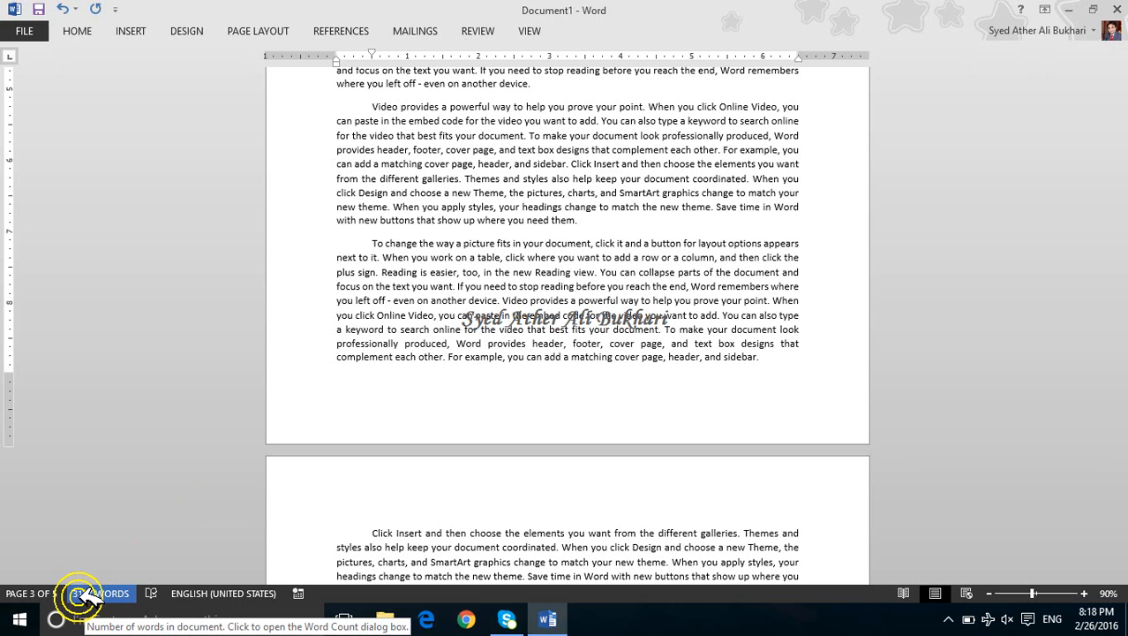
click(122, 593)
drag(521, 212, 97, 89)
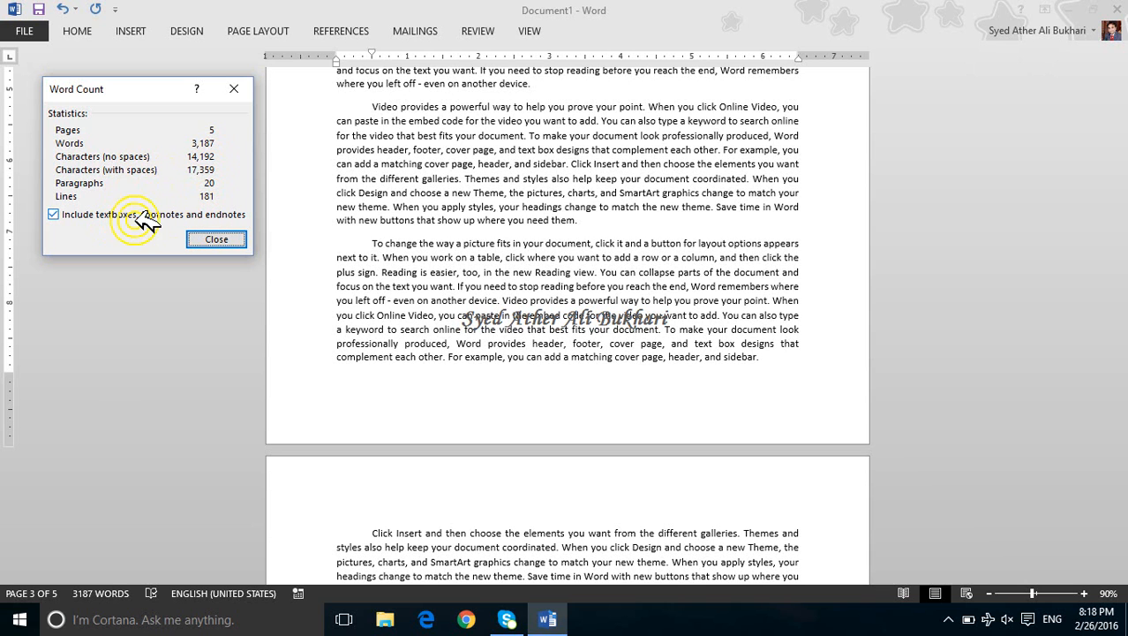
click(217, 240)
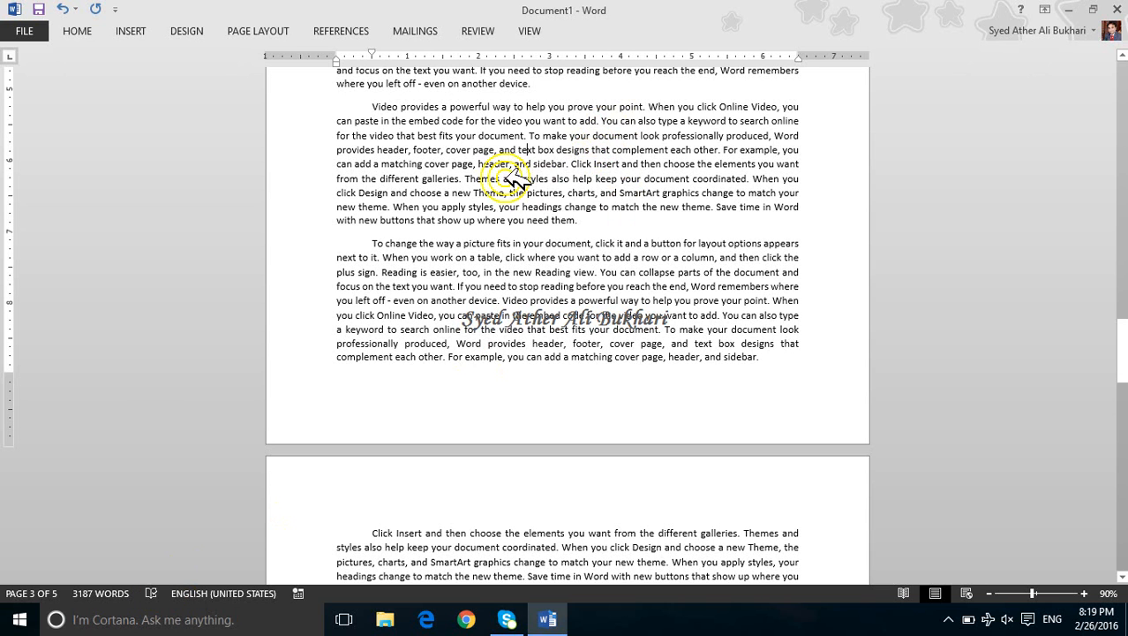
Misspell "text" as "tefxt" in the page 3 paragraph and run the spelling check on it
click(556, 220)
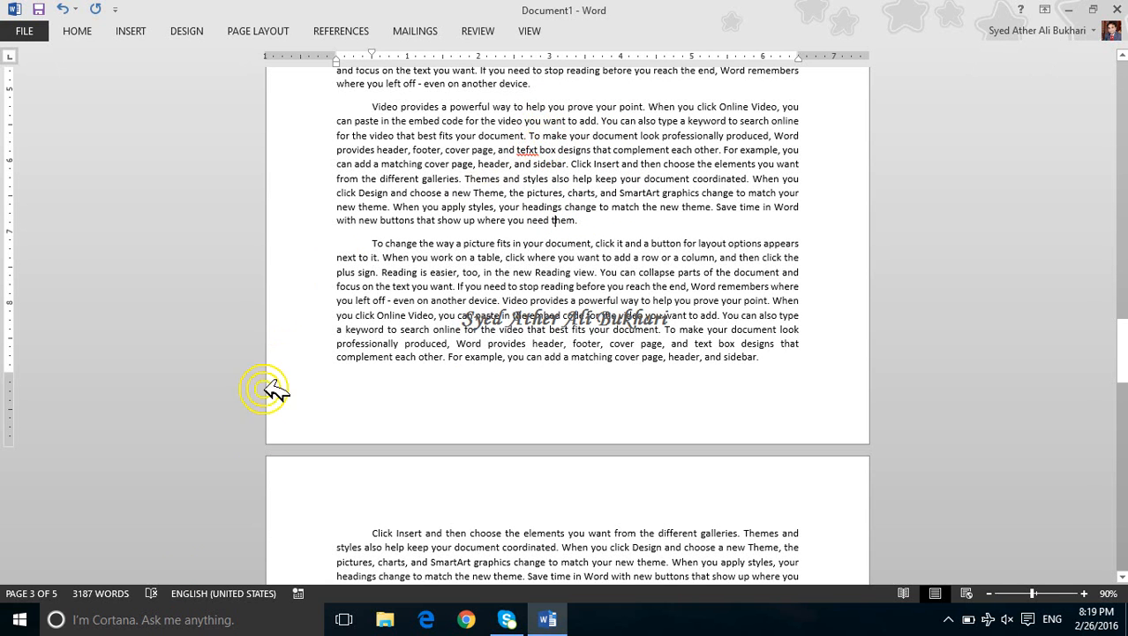
click(155, 593)
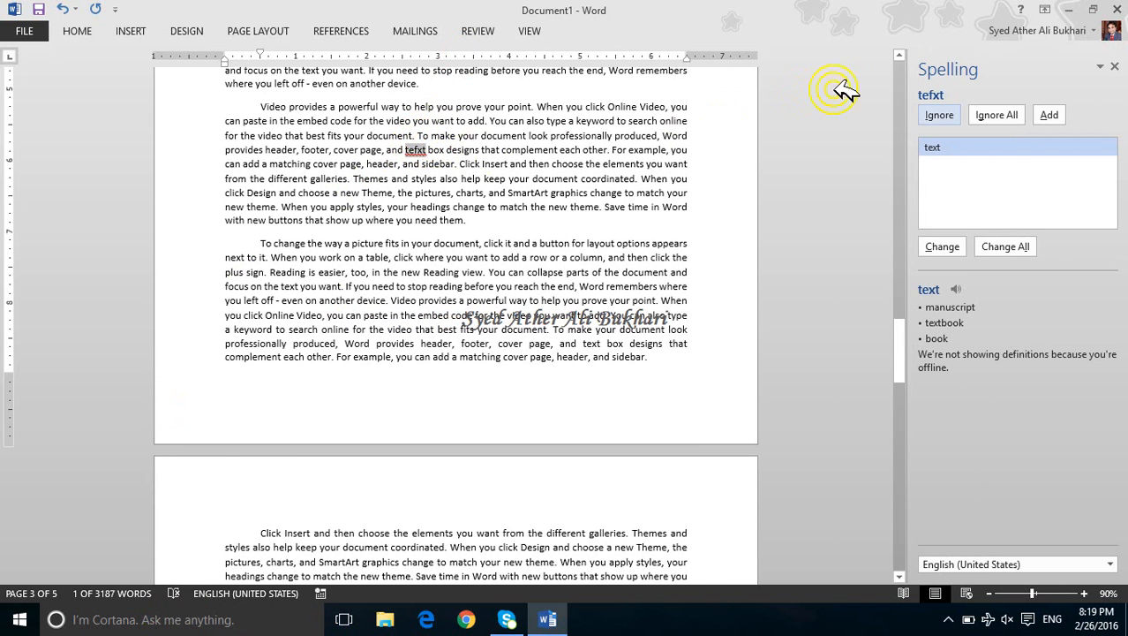
click(945, 146)
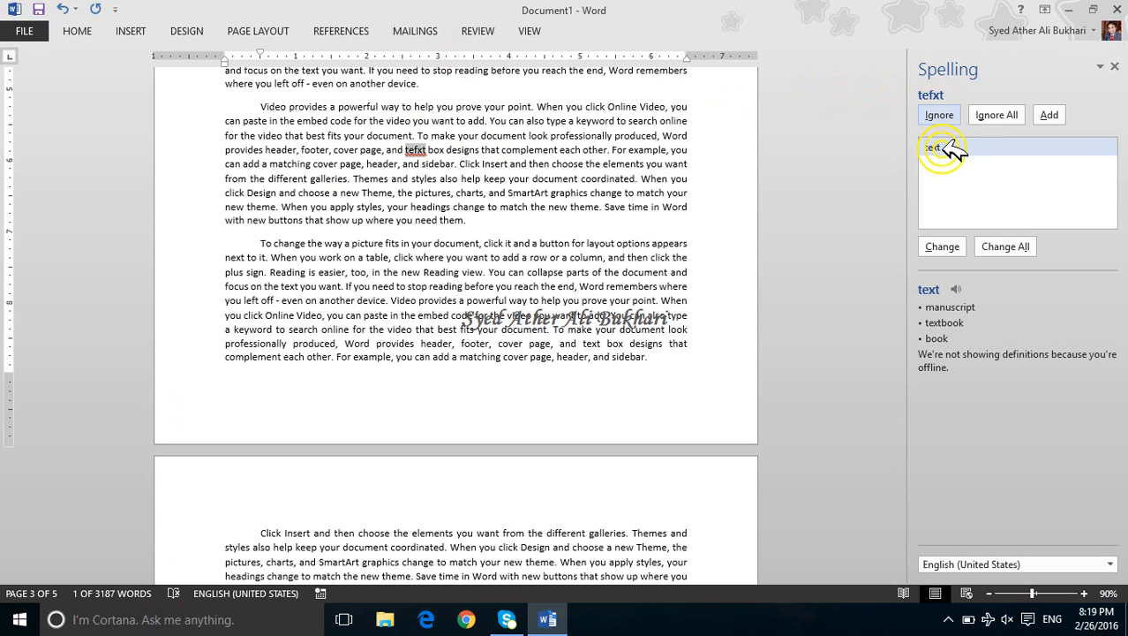
Select the passage from "best fits your document" to "you can paste", resume the spelling check, and ignore "tefxt" while checking the rest of the document
click(408, 163)
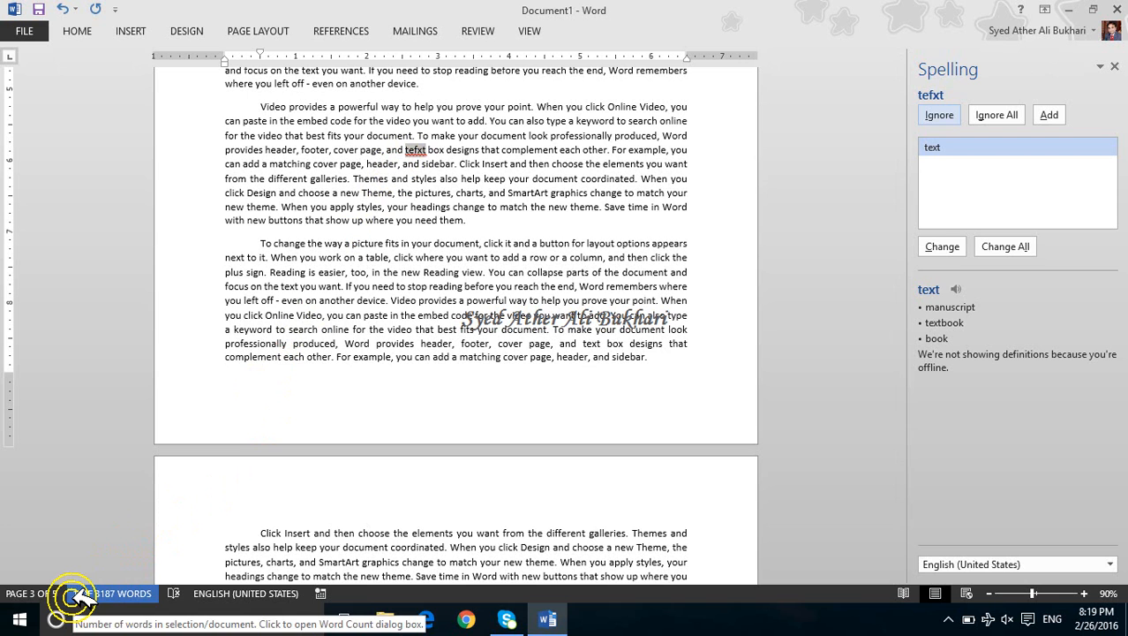
drag(306, 137, 388, 315)
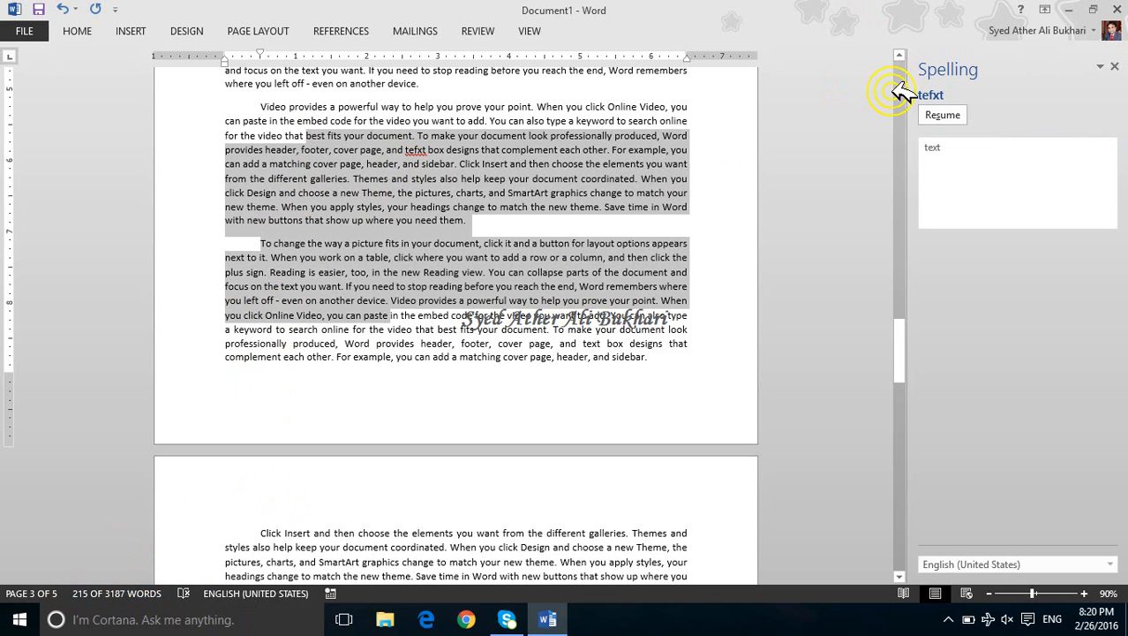
click(941, 115)
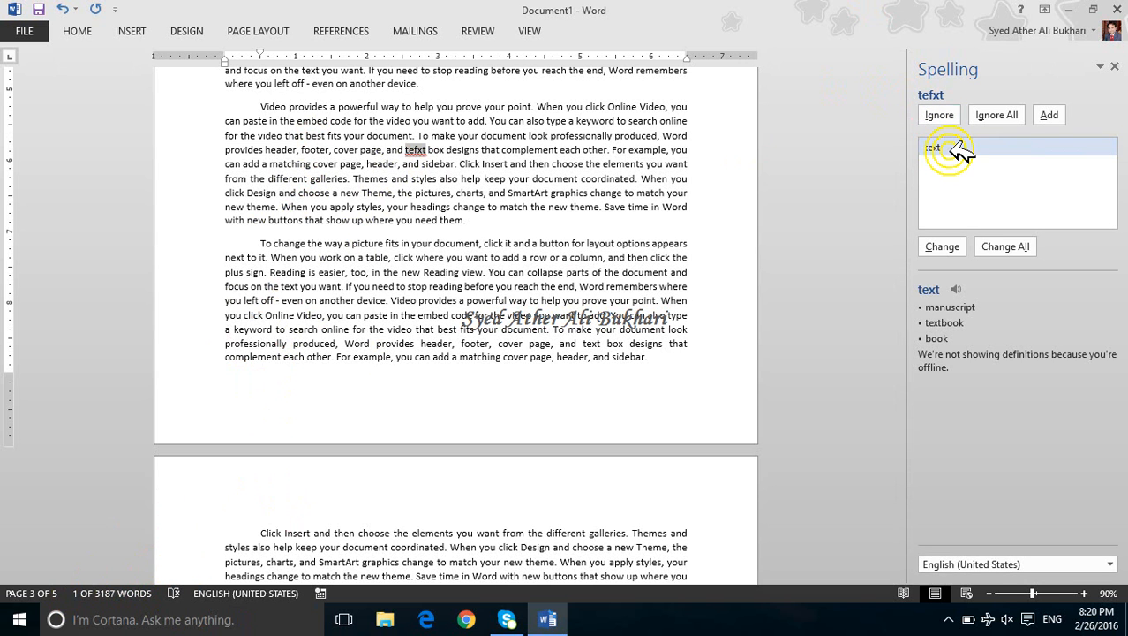
click(940, 115)
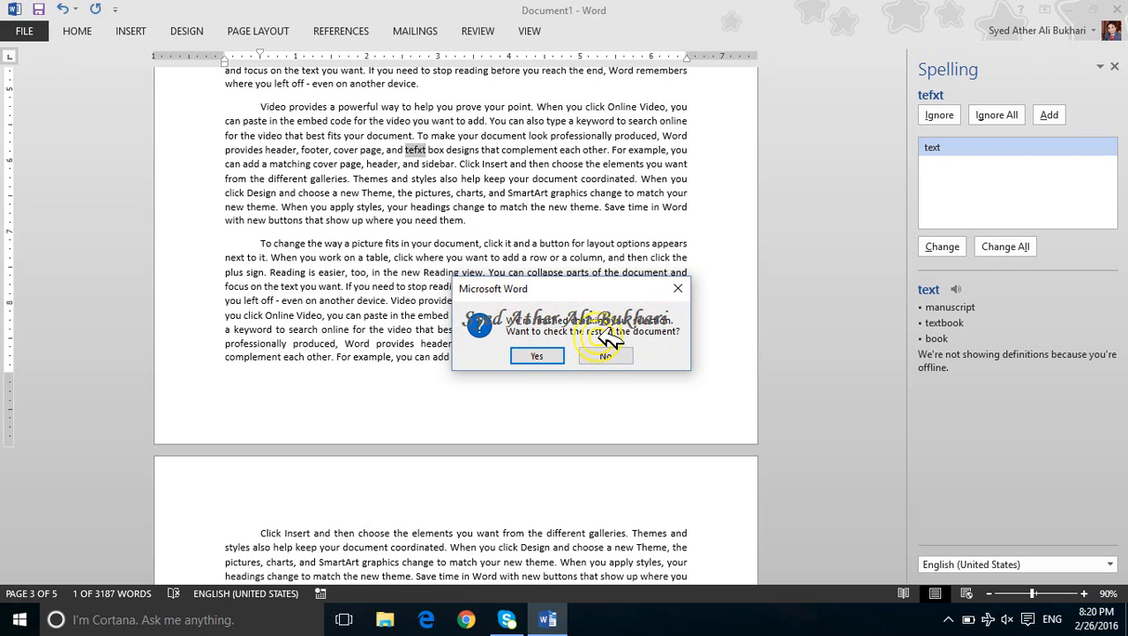
click(559, 353)
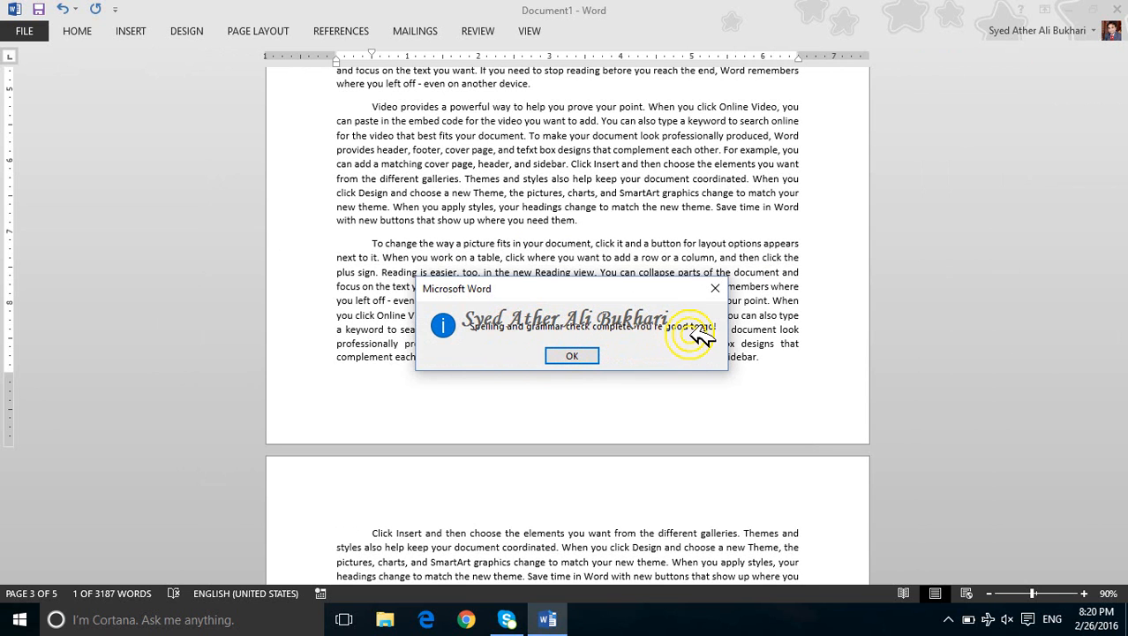
click(582, 356)
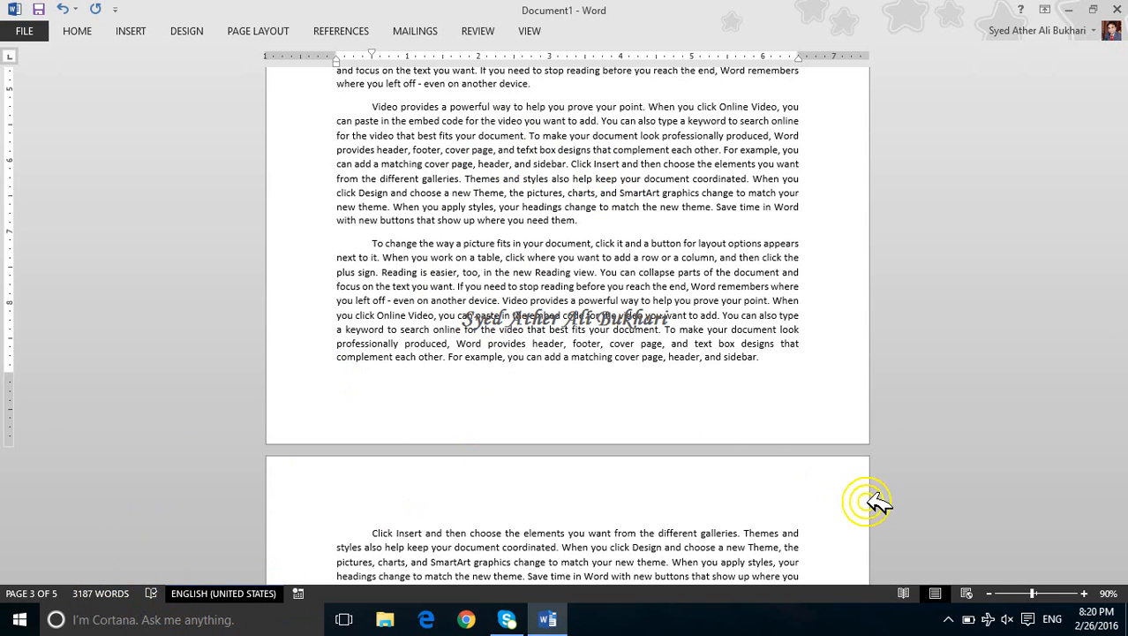
Raise the computer's speaker volume to 92 and return to the Language dialog
click(1007, 619)
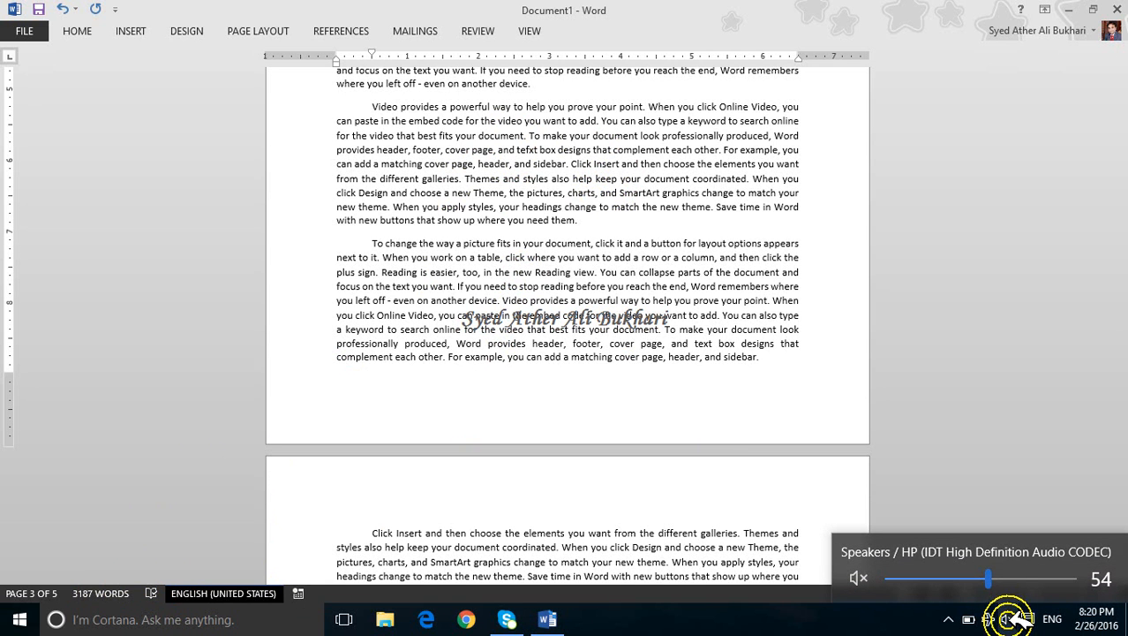
drag(988, 579, 1060, 578)
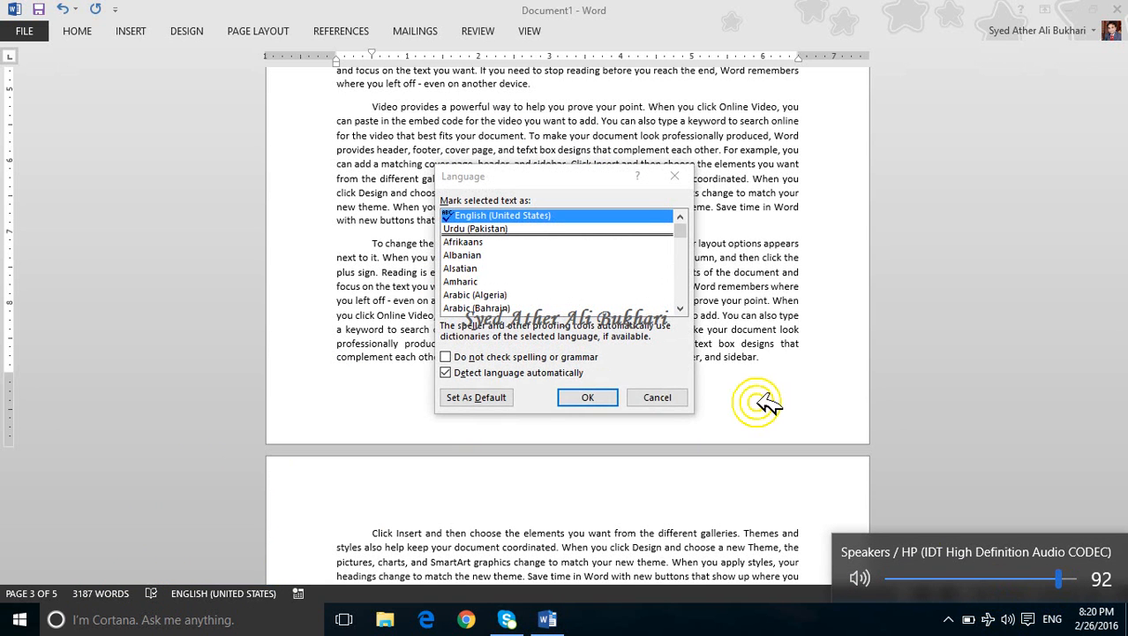
click(738, 315)
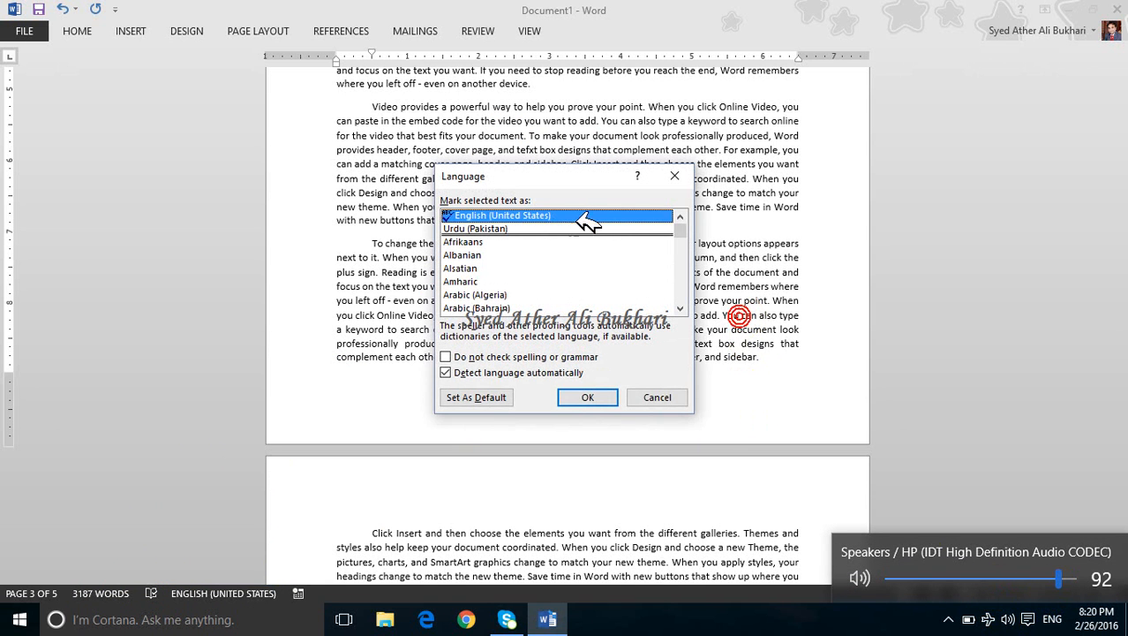
Try Urdu (Pakistan) as the proofing language and change it back to English (United States)
click(545, 227)
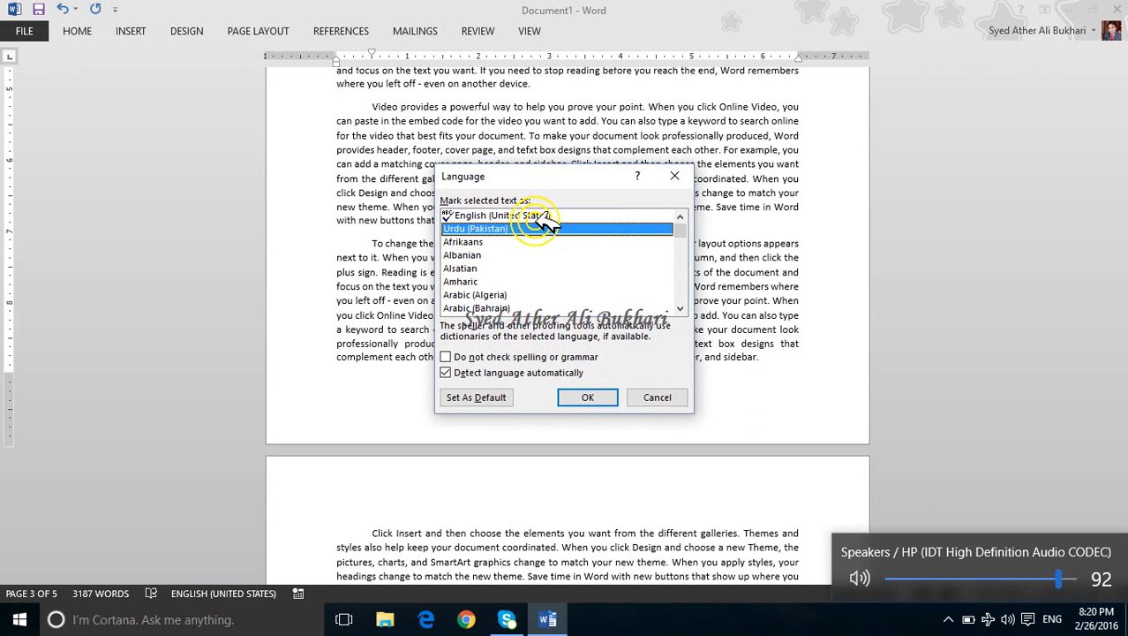
click(537, 216)
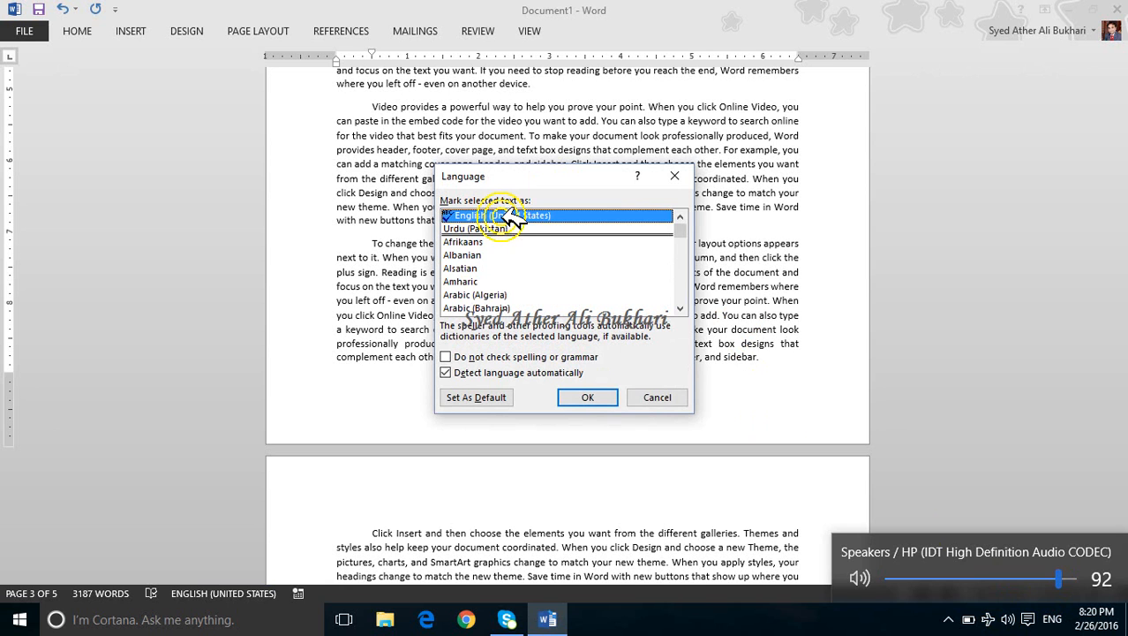
click(607, 398)
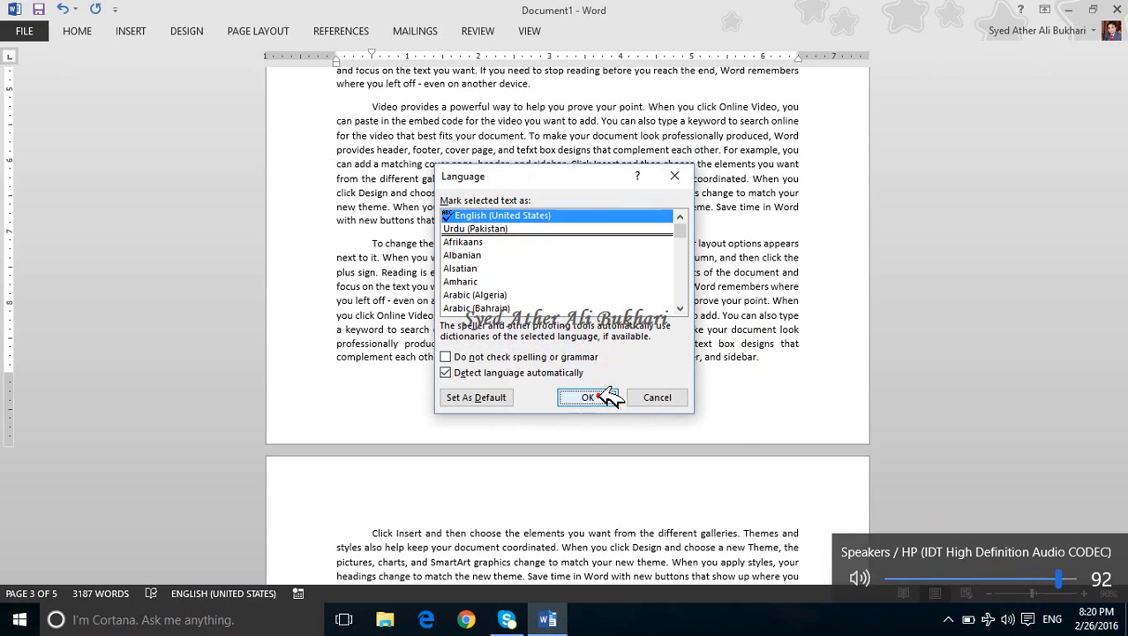
click(245, 601)
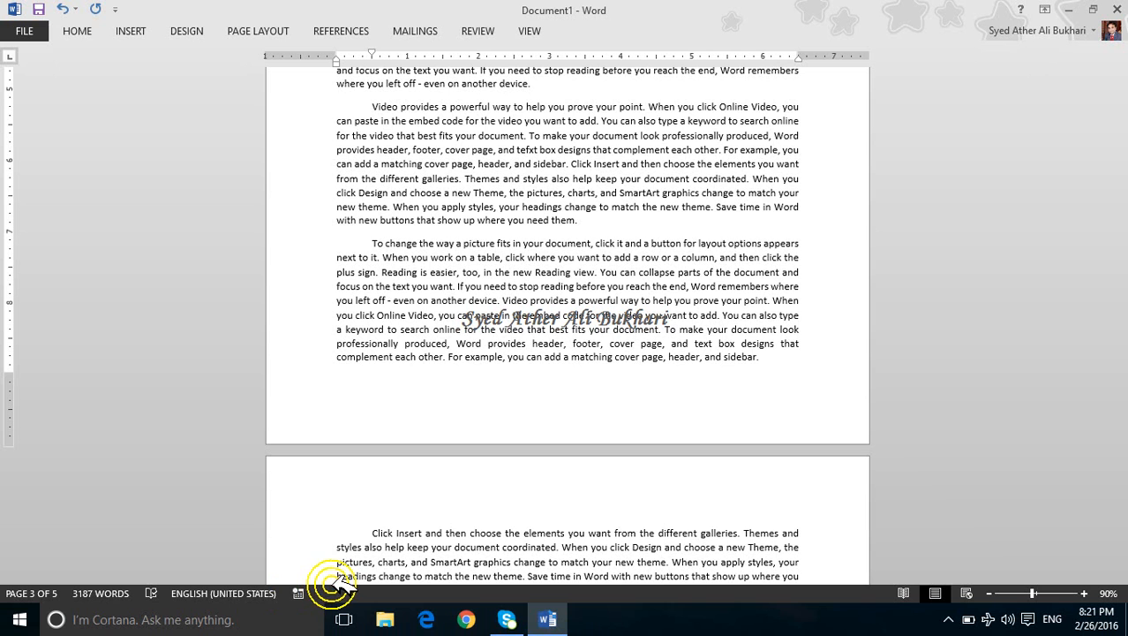
Show the Formatted Page Number in the status bar and hide it again
right_click(379, 591)
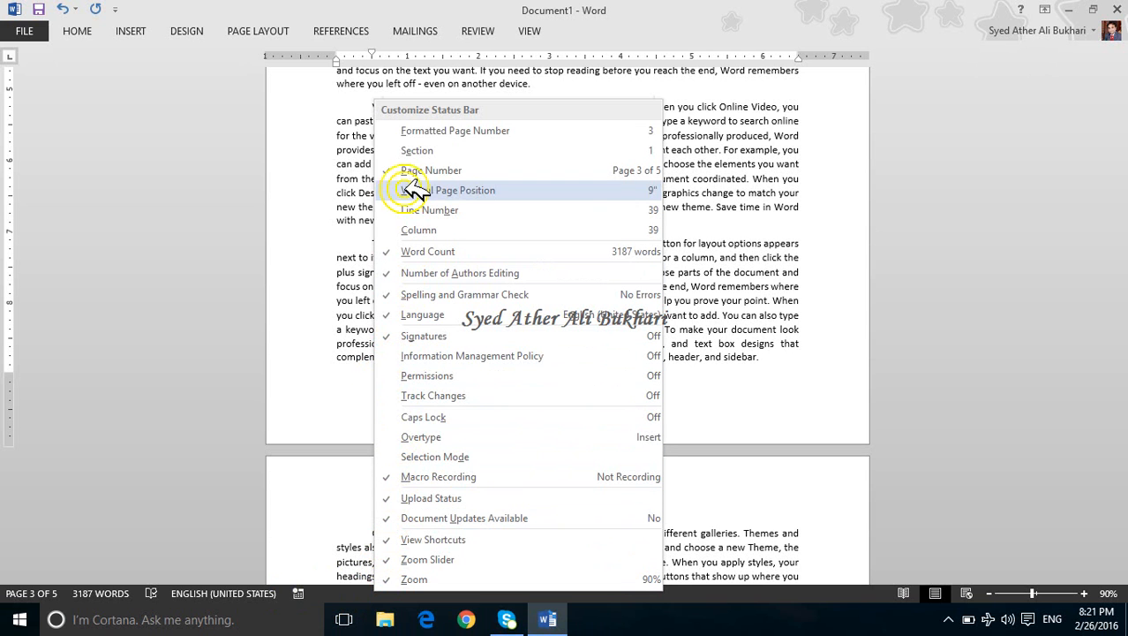
click(415, 129)
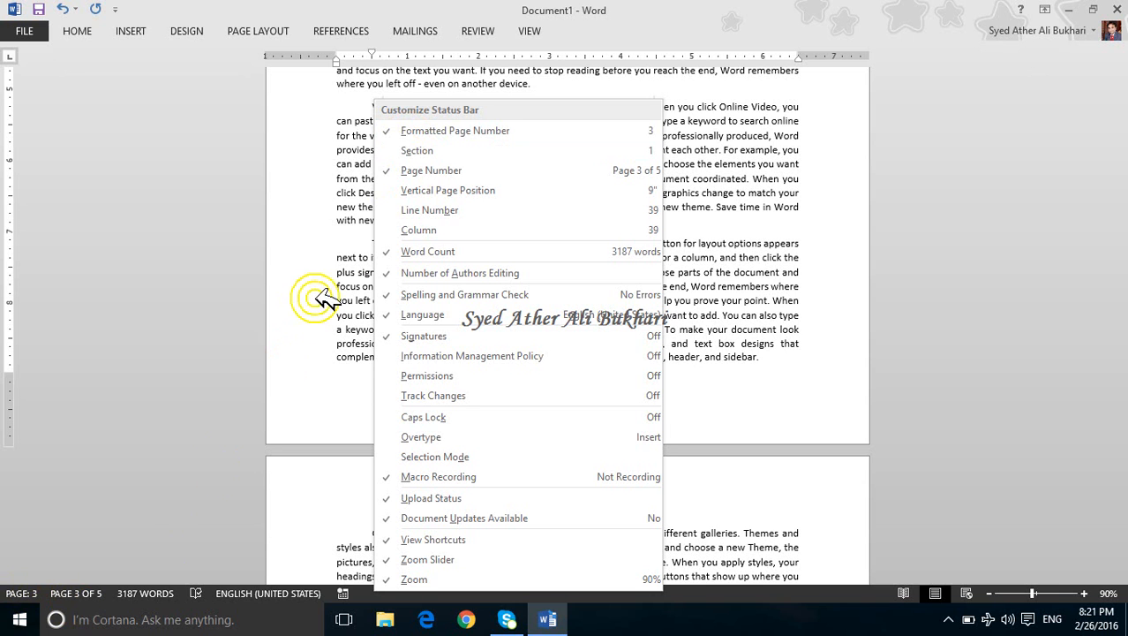
click(391, 131)
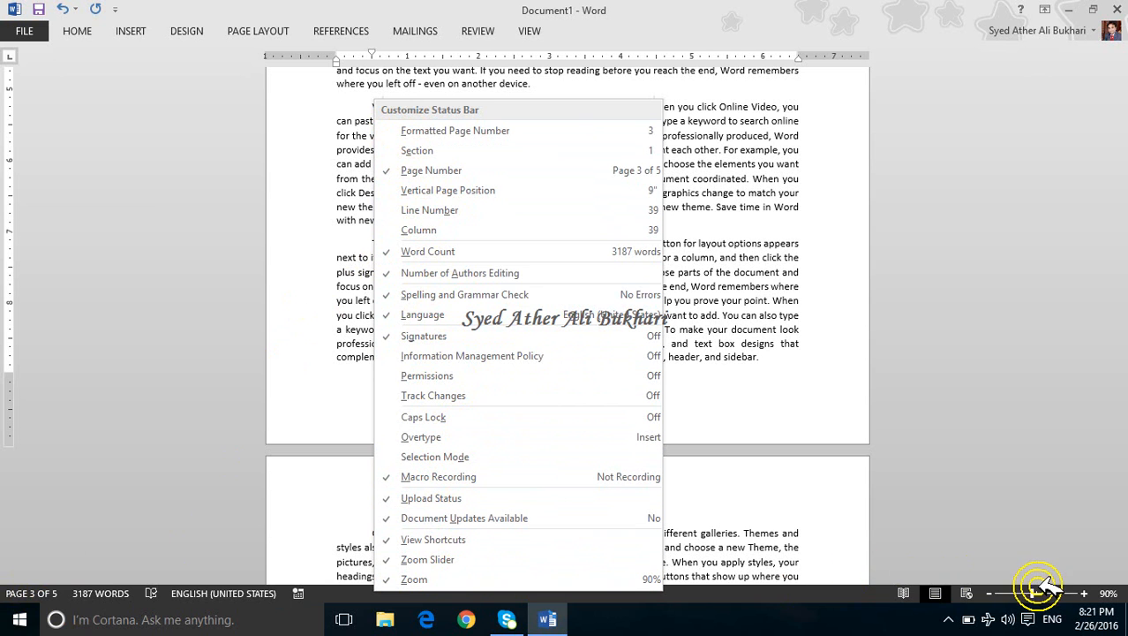
Add the Caps Lock indicator to the status bar, turn Caps Lock on, and remove the indicator again
click(422, 417)
key(Caps_Lock)
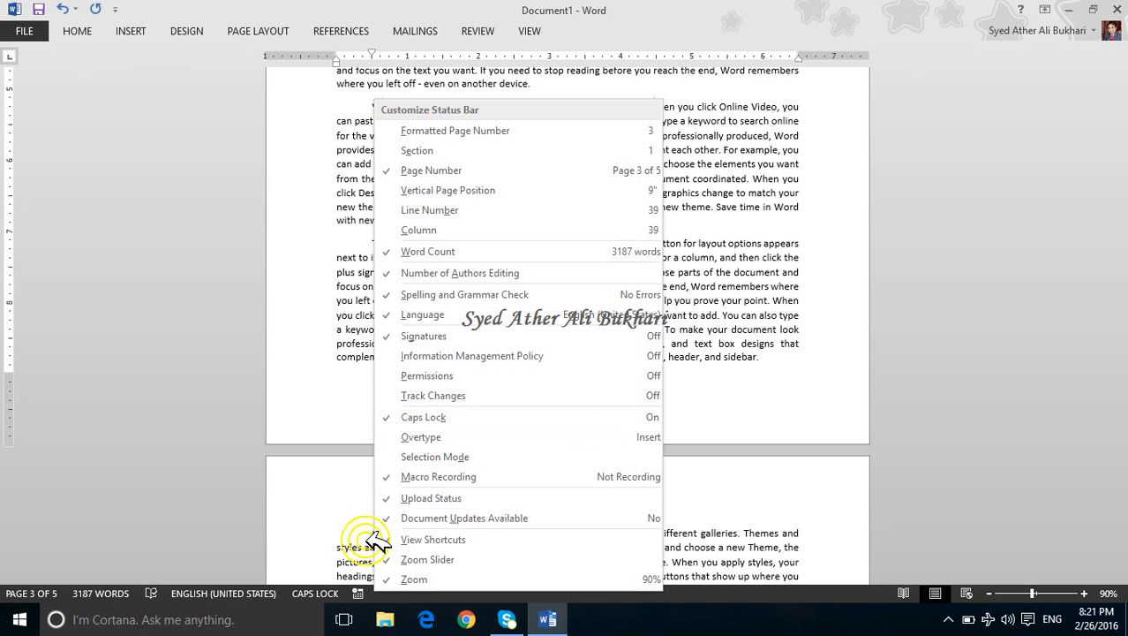
click(395, 437)
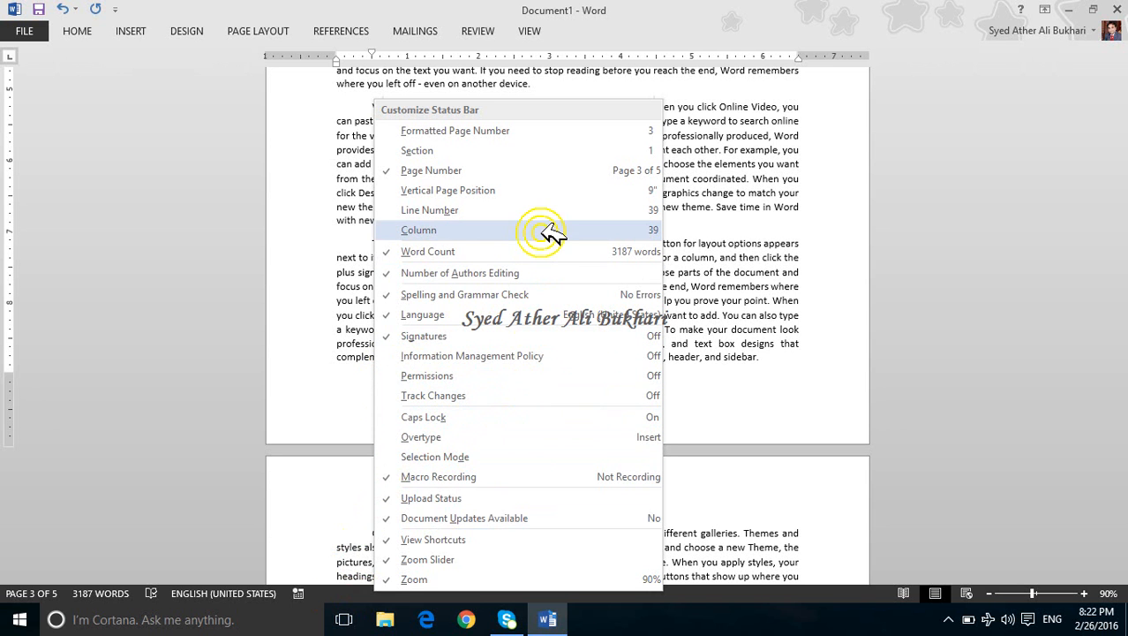
click(761, 205)
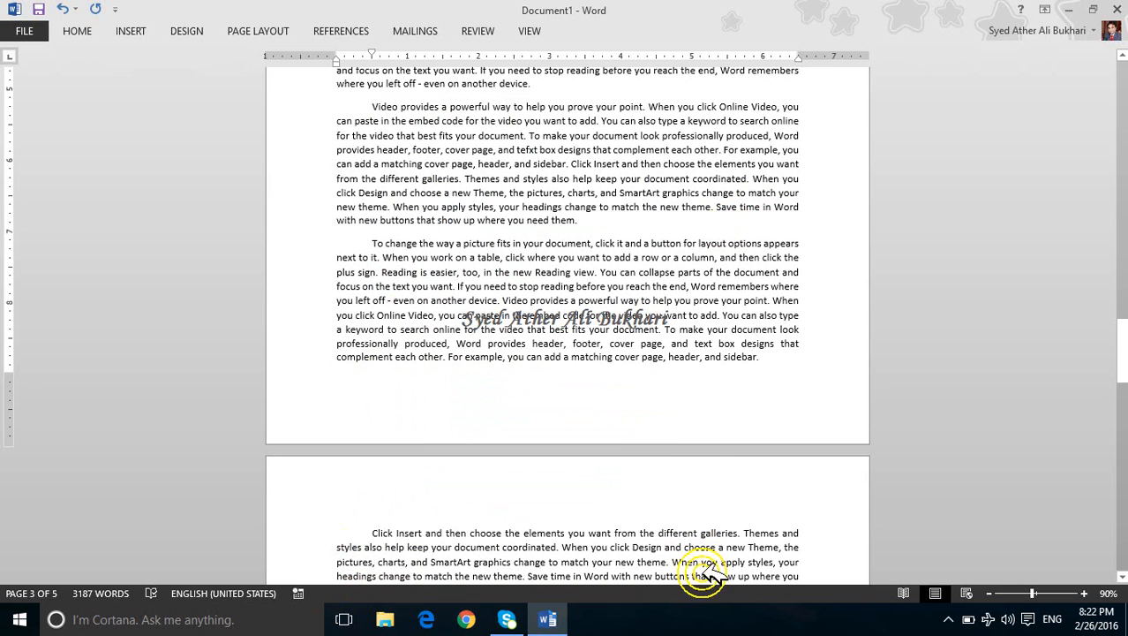
right_click(713, 593)
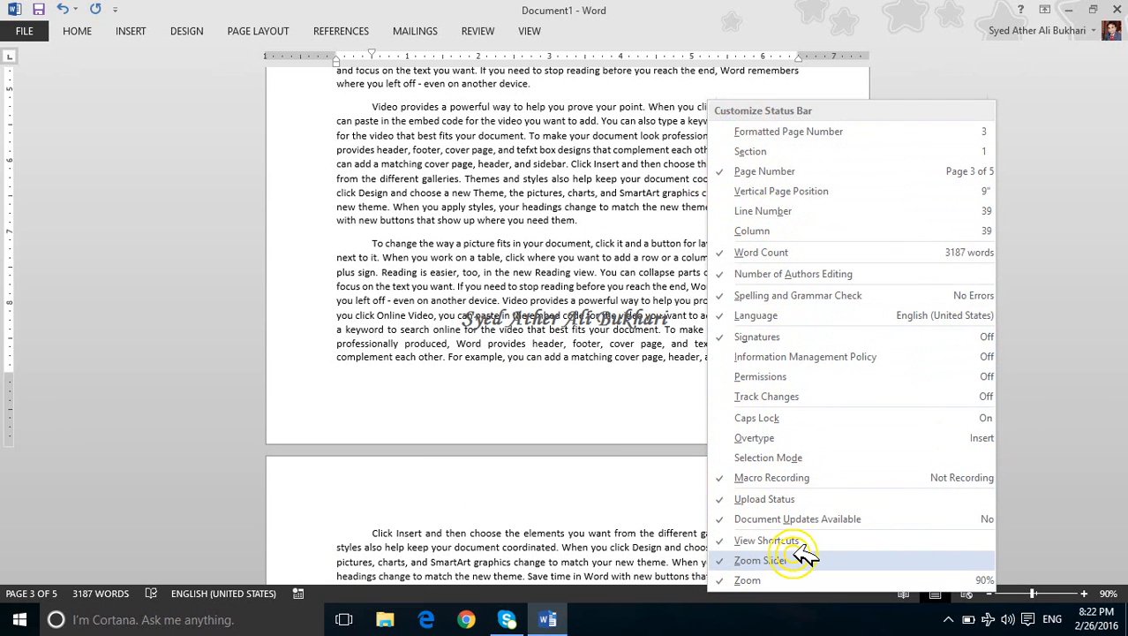
click(604, 526)
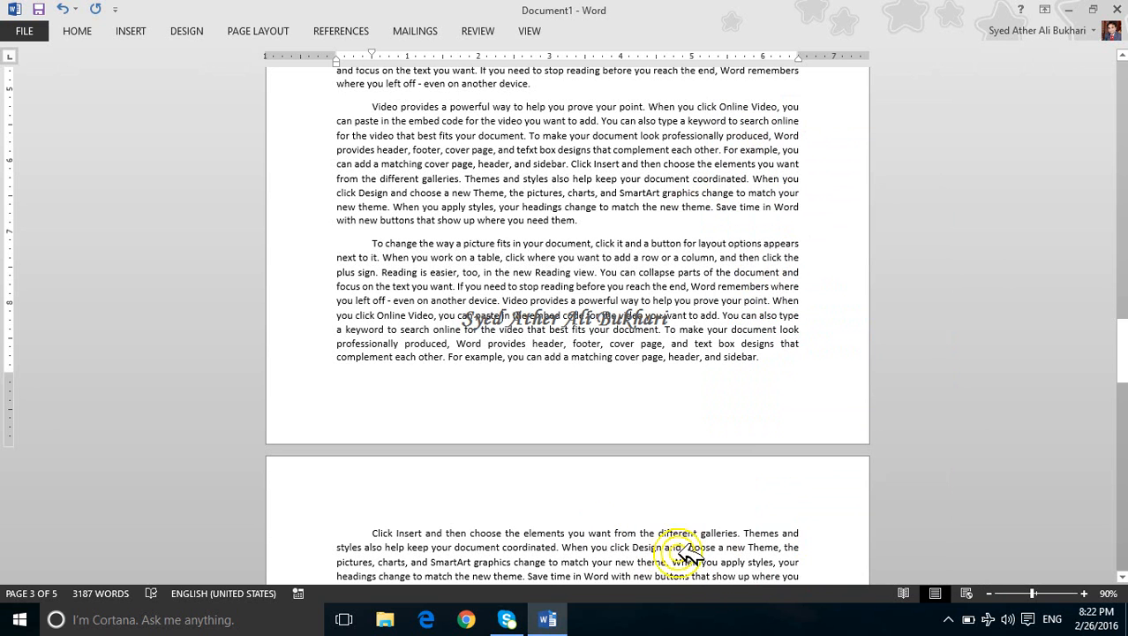
Switch to Read Mode and page forward to the document's last screens and back to the first
click(910, 592)
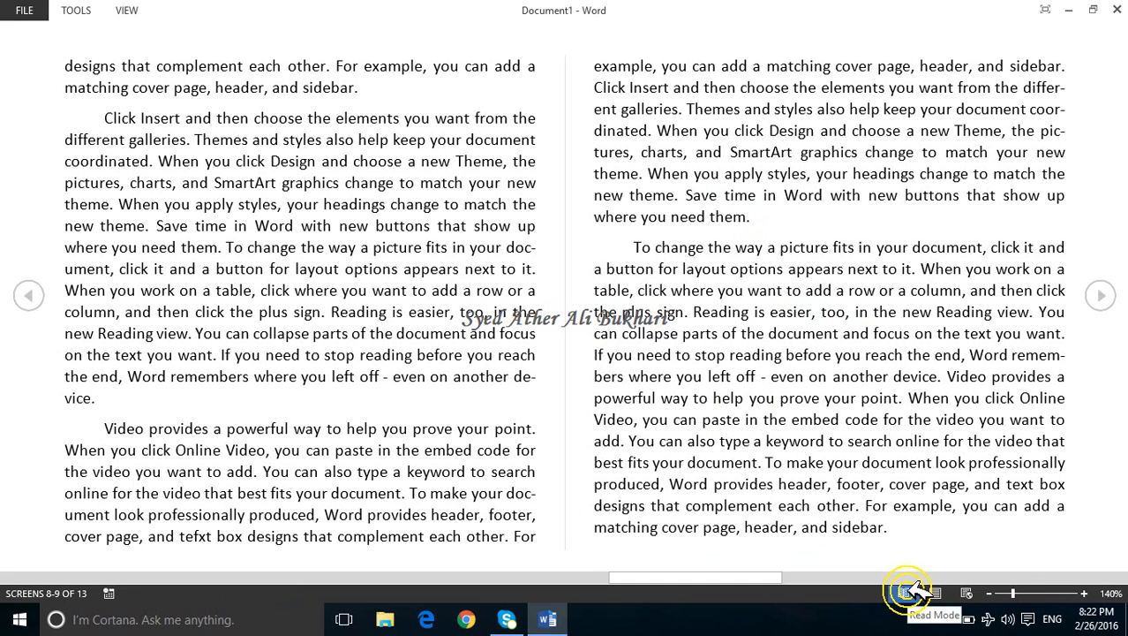
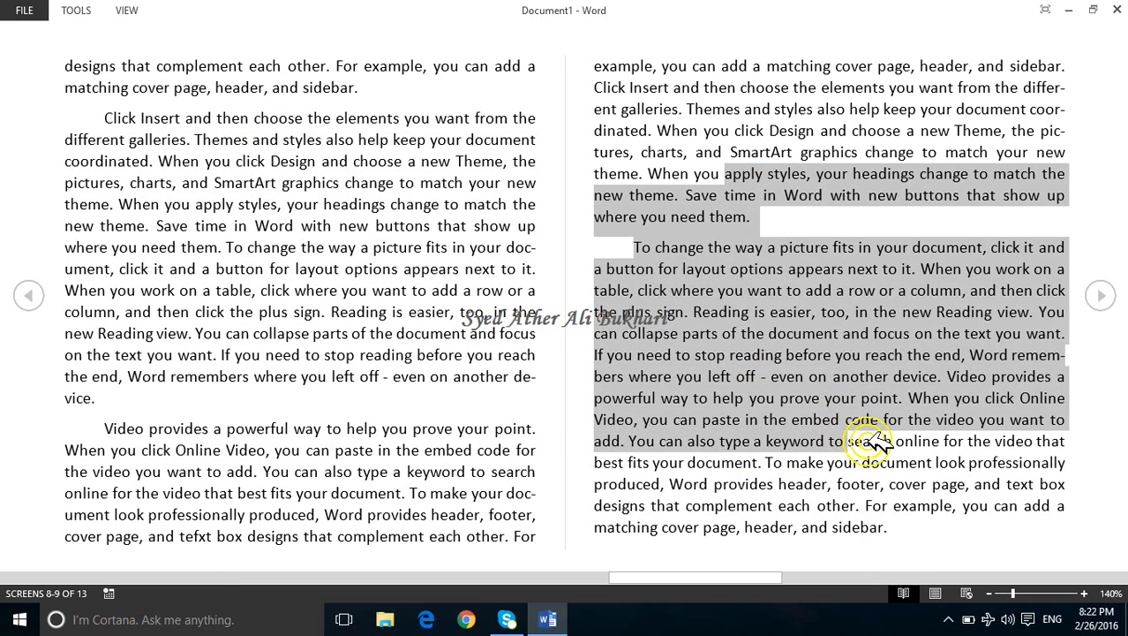
click(1114, 298)
click(1114, 298)
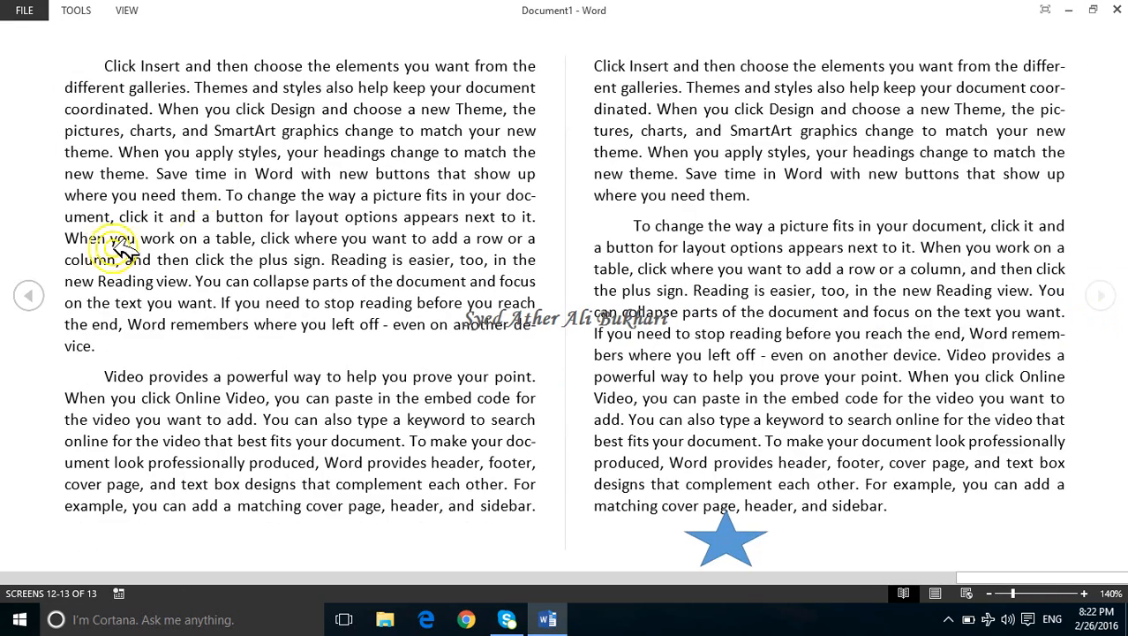
click(29, 295)
click(28, 295)
click(26, 291)
click(27, 291)
click(27, 292)
click(26, 291)
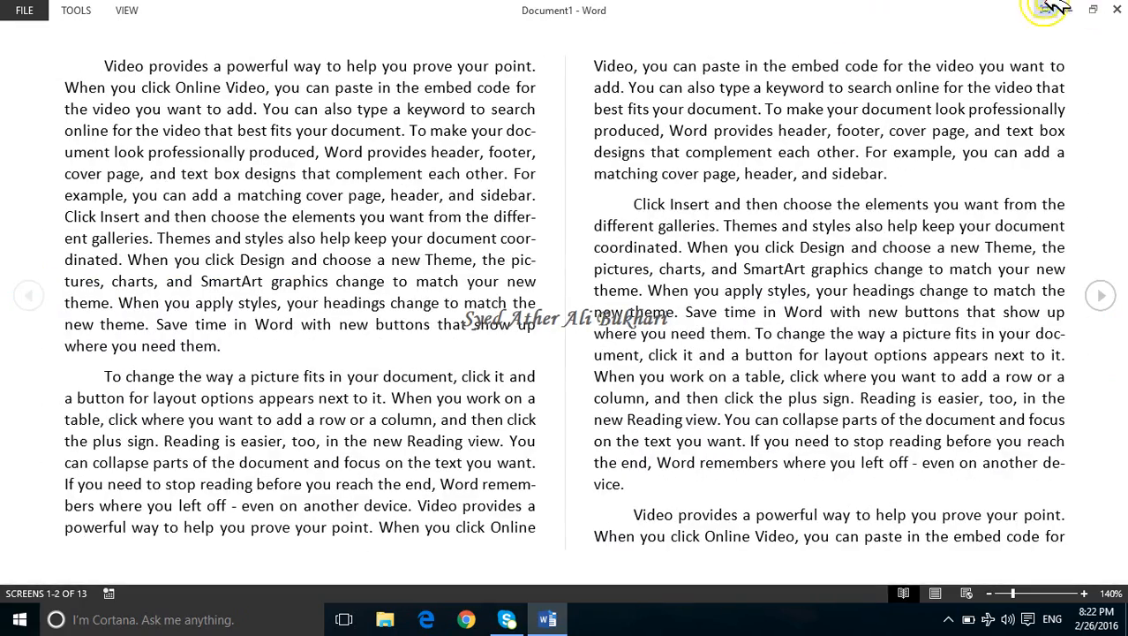
Turn auto-hiding of the reading toolbar on and off again, and restore the maximized window to a smaller size
click(1045, 8)
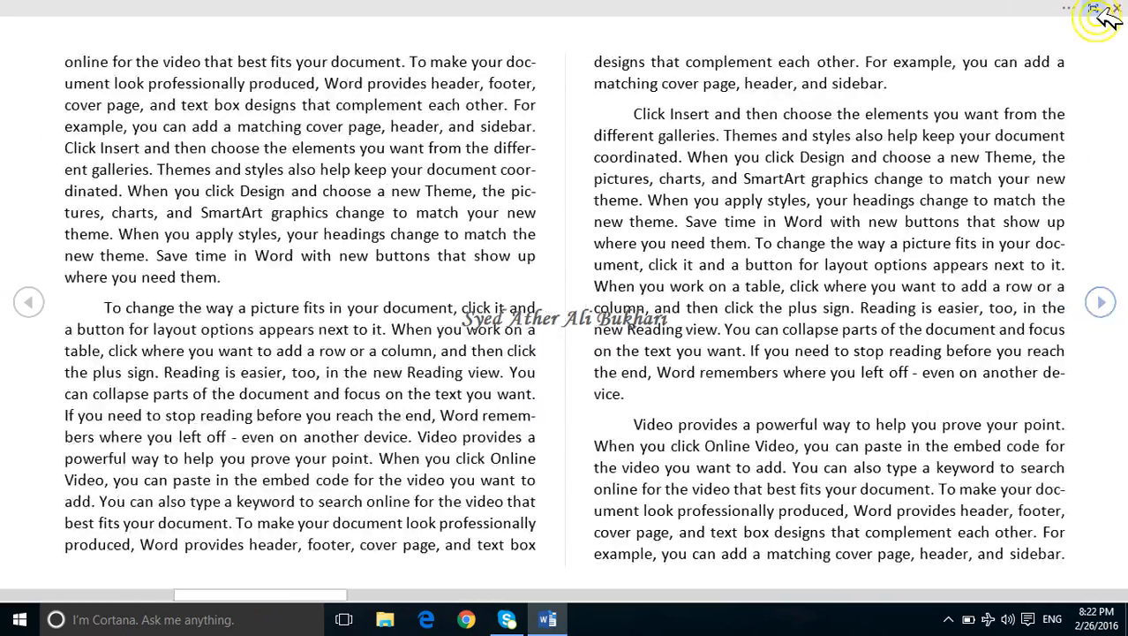
click(1095, 9)
click(1095, 9)
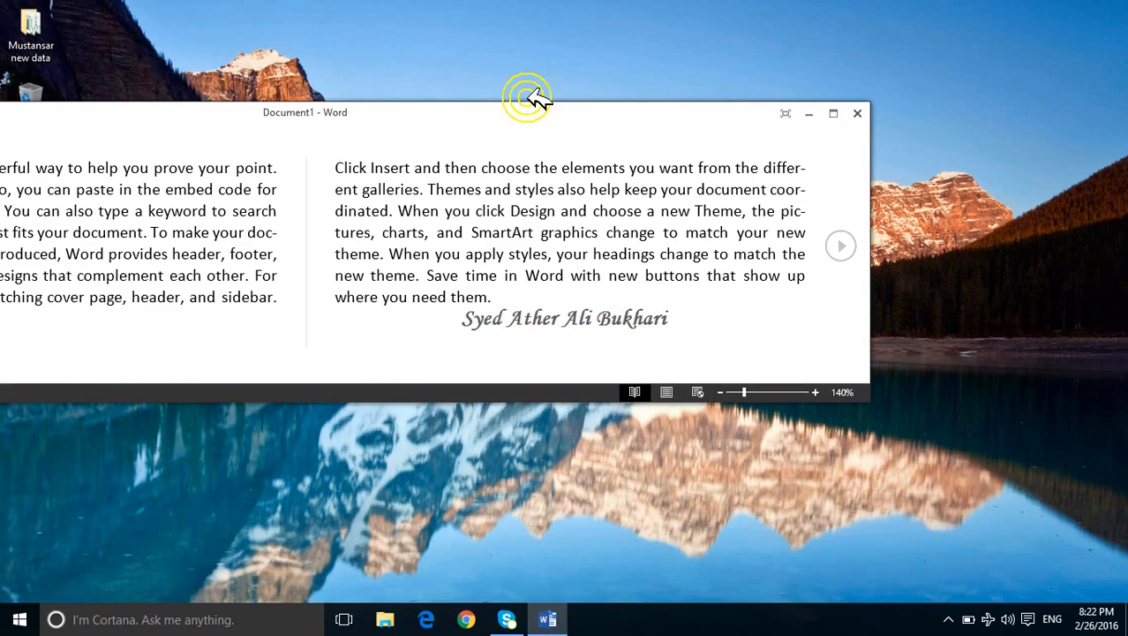
Move the reading window to the middle of the desktop, resize it to a small single-column size and page through the document
drag(530, 101, 671, 53)
drag(1045, 168, 427, 90)
drag(280, 44, 672, 36)
click(628, 352)
drag(659, 362, 671, 499)
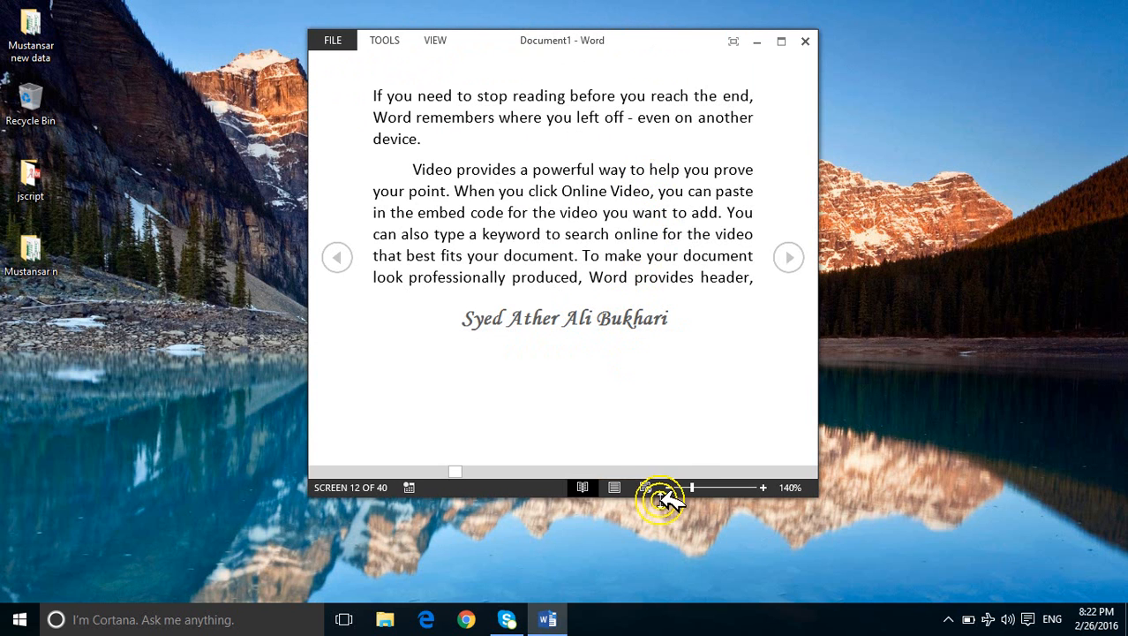
click(788, 262)
click(788, 262)
click(788, 262)
Turn on Windows tablet mode and try to restore the Word window to a smaller size
click(948, 619)
click(1031, 618)
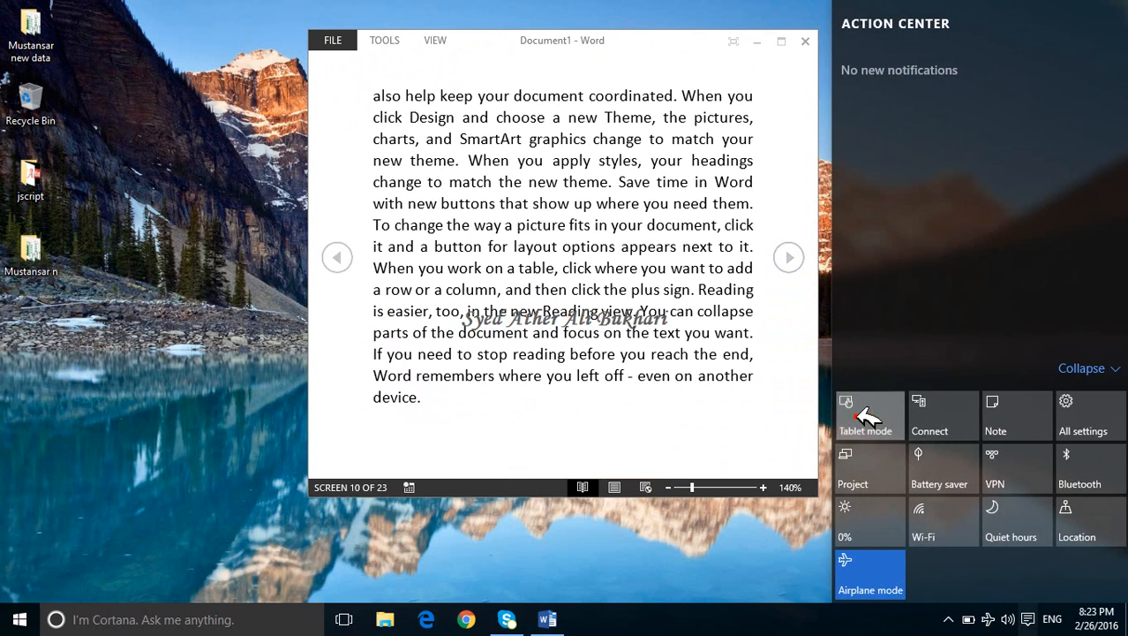
click(870, 413)
click(720, 525)
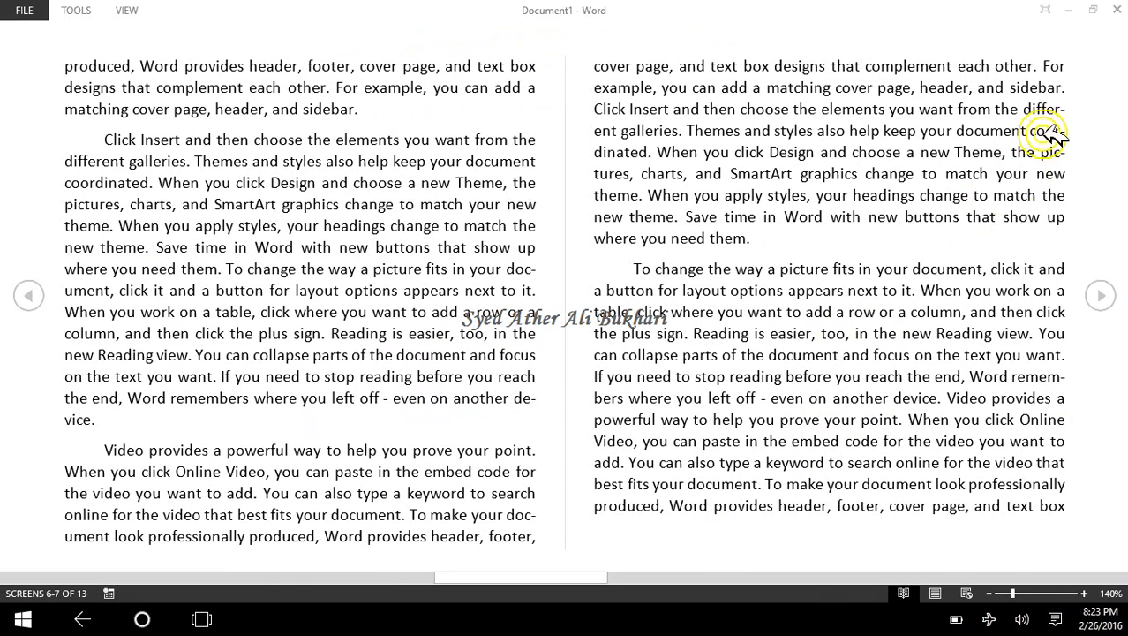
click(1098, 11)
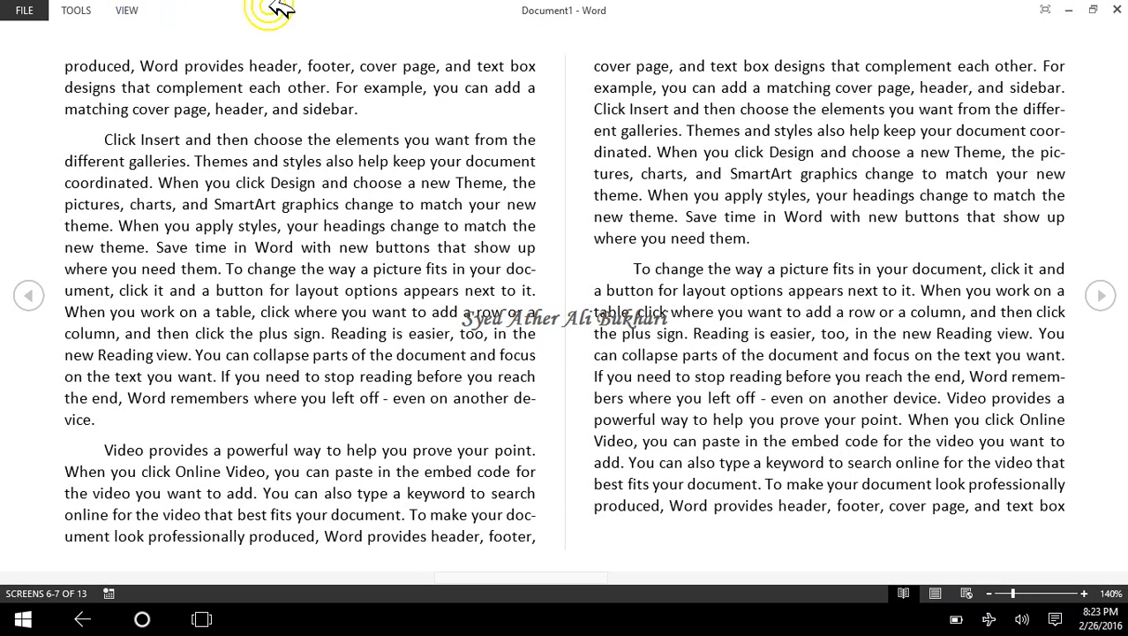
Page forward in Read Mode to the document's last two screens
click(1101, 295)
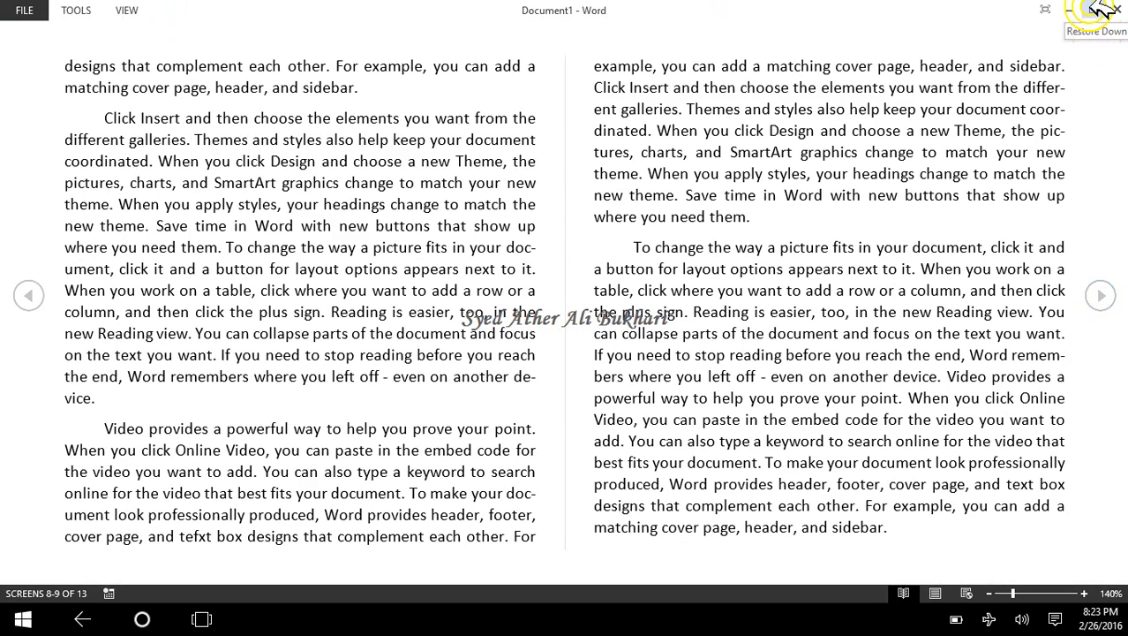
click(1103, 291)
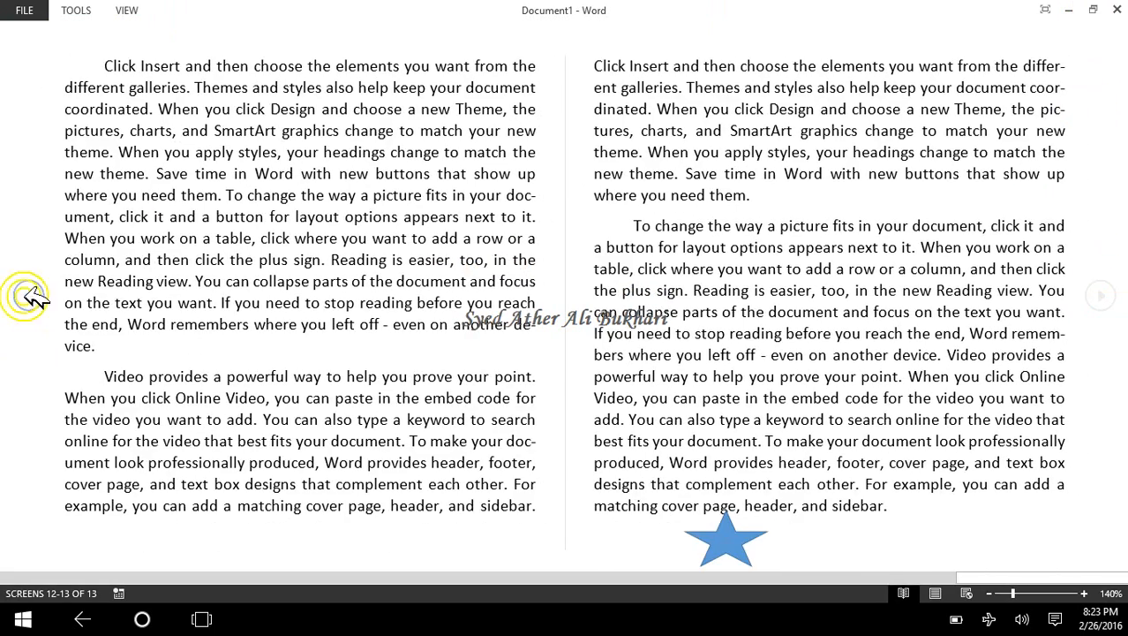
click(26, 295)
click(1100, 296)
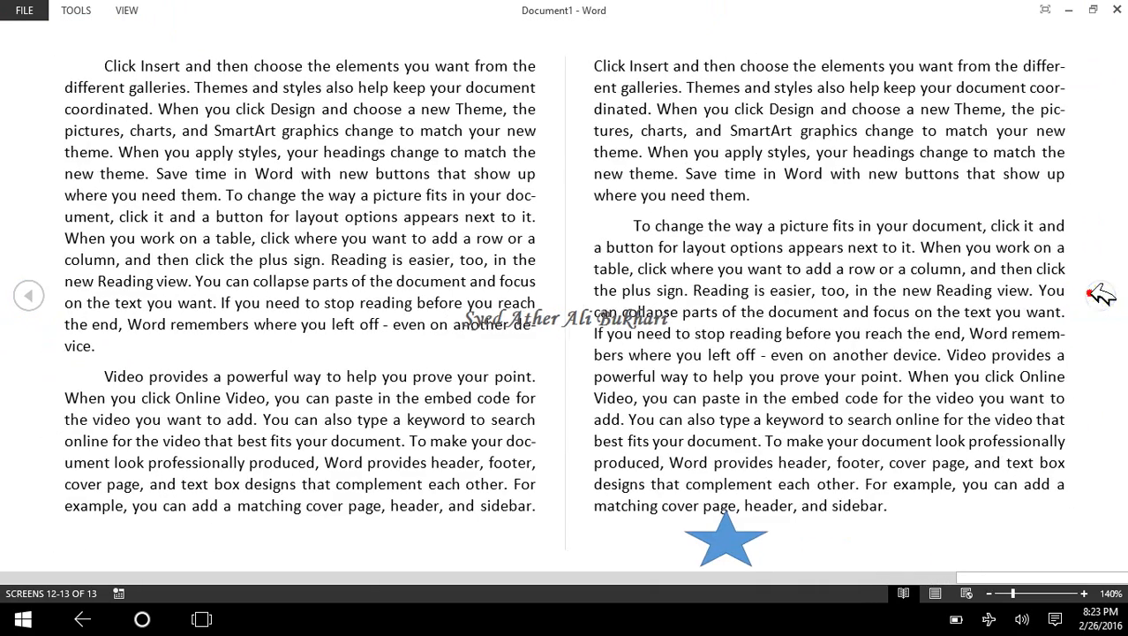
Select a passage on each reading screen and look through the Tools and View commands of Read Mode, including the layout options
drag(788, 256, 830, 417)
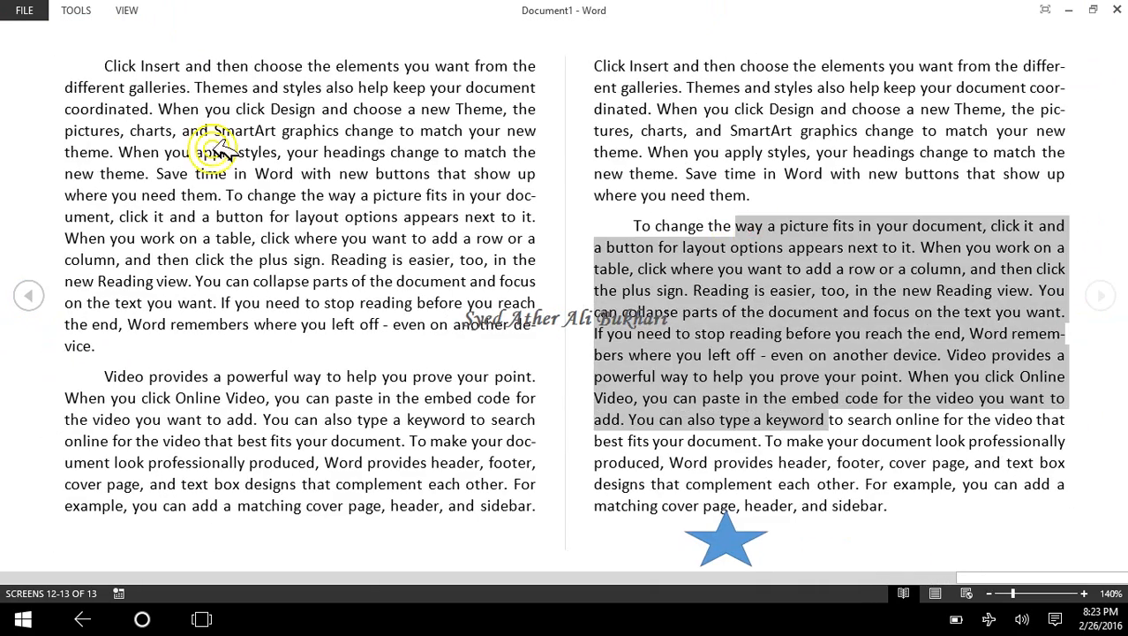
drag(209, 206, 228, 282)
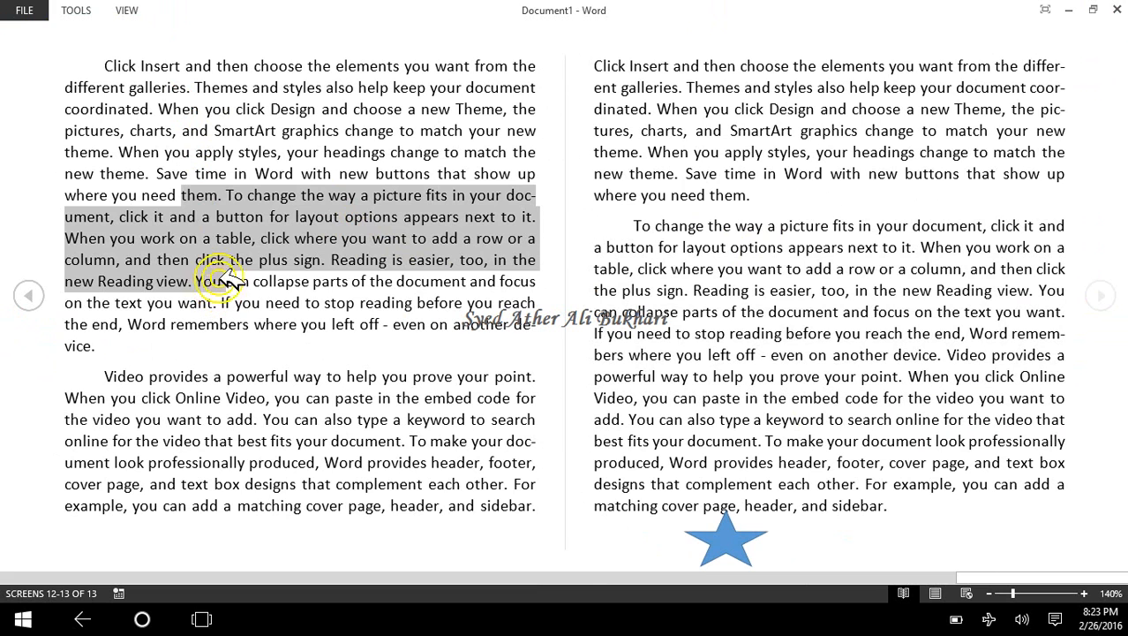
click(79, 9)
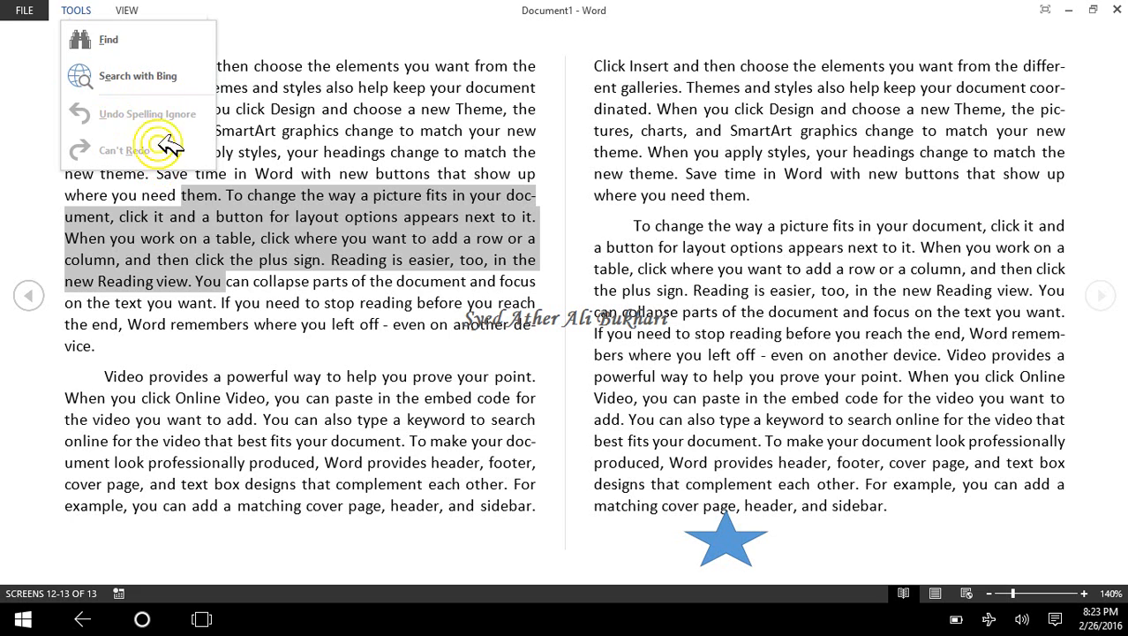
click(128, 10)
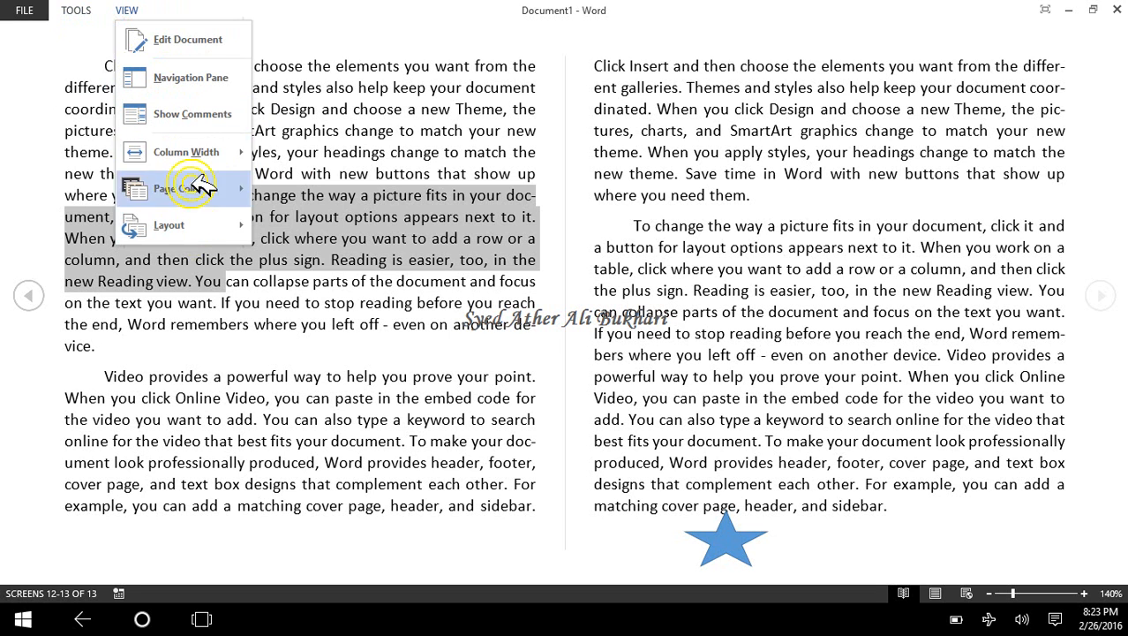
mouse_move(203, 231)
click(202, 307)
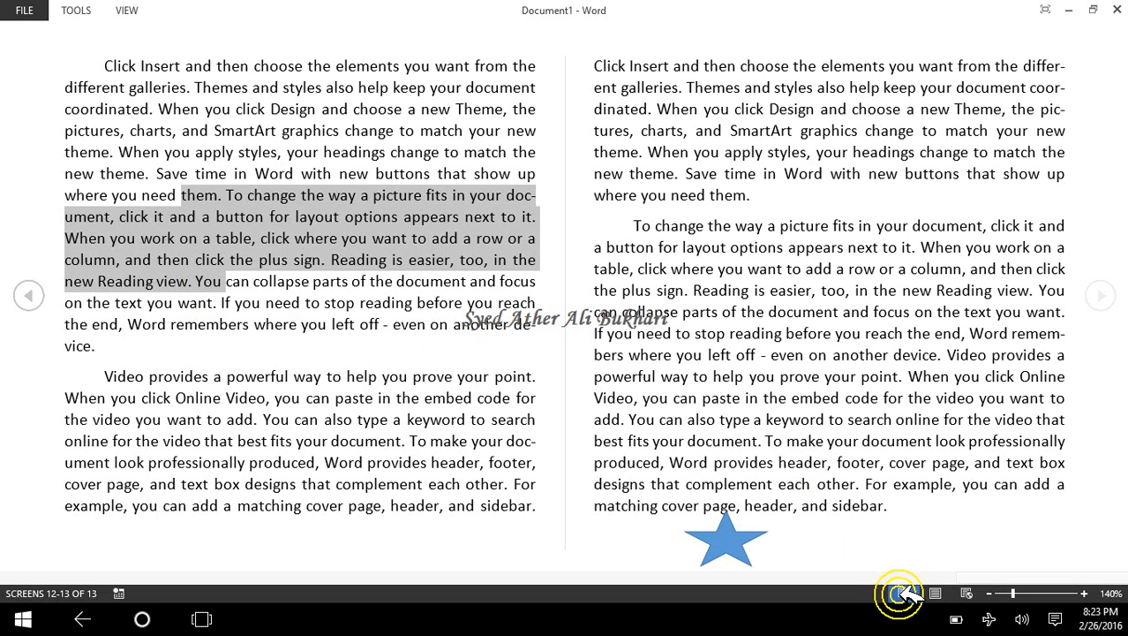
Turn off Windows tablet mode and maximize the Word window
click(1055, 618)
click(896, 422)
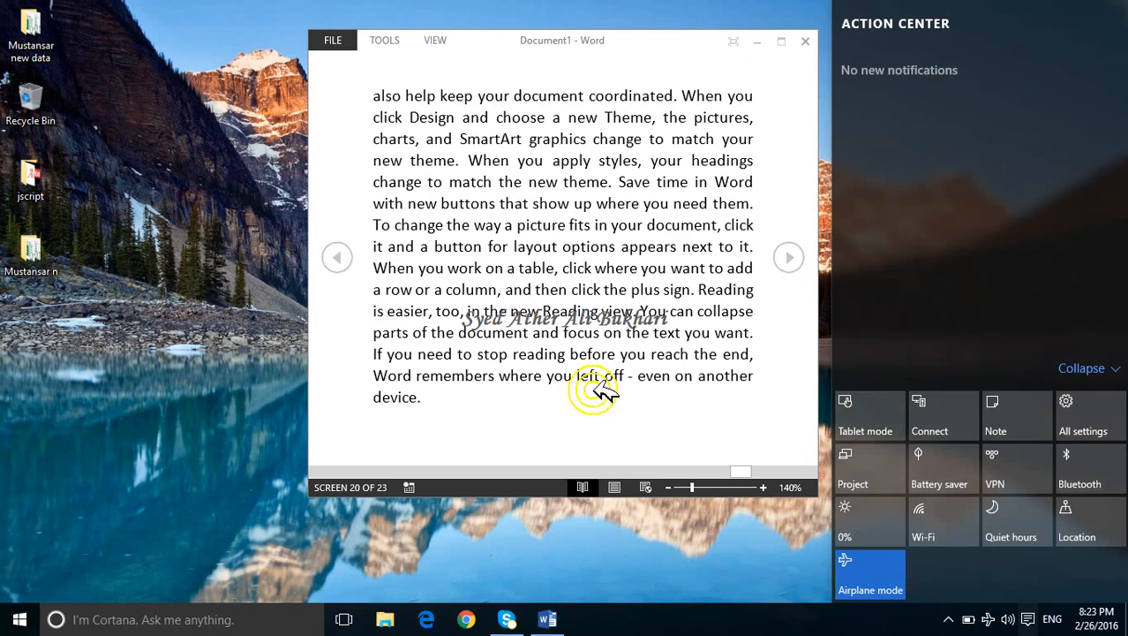
click(654, 44)
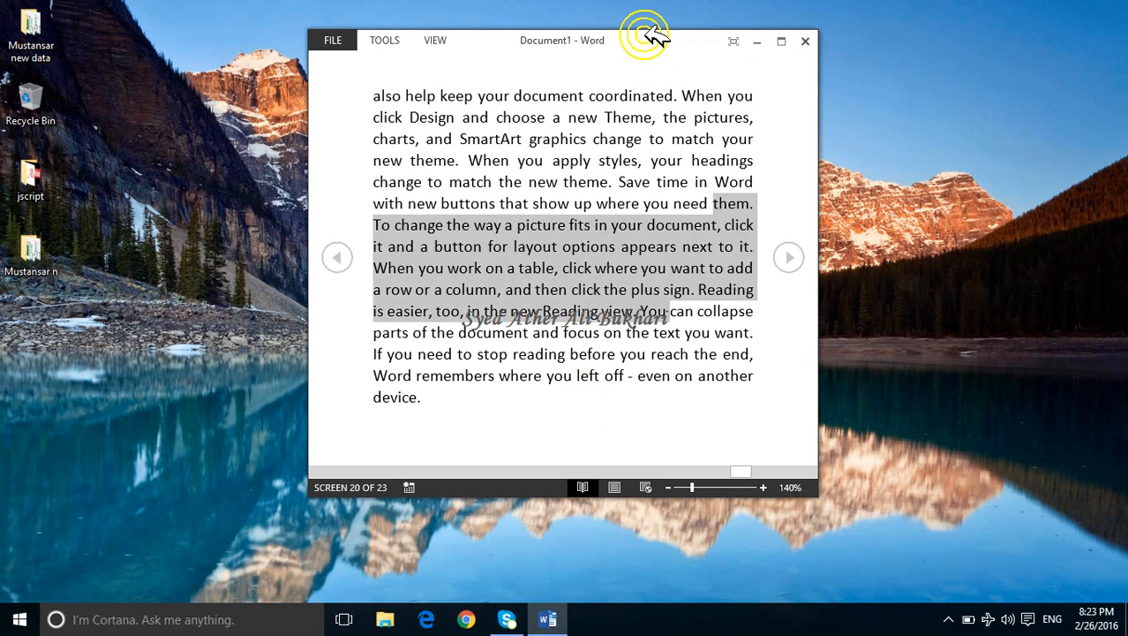
click(781, 40)
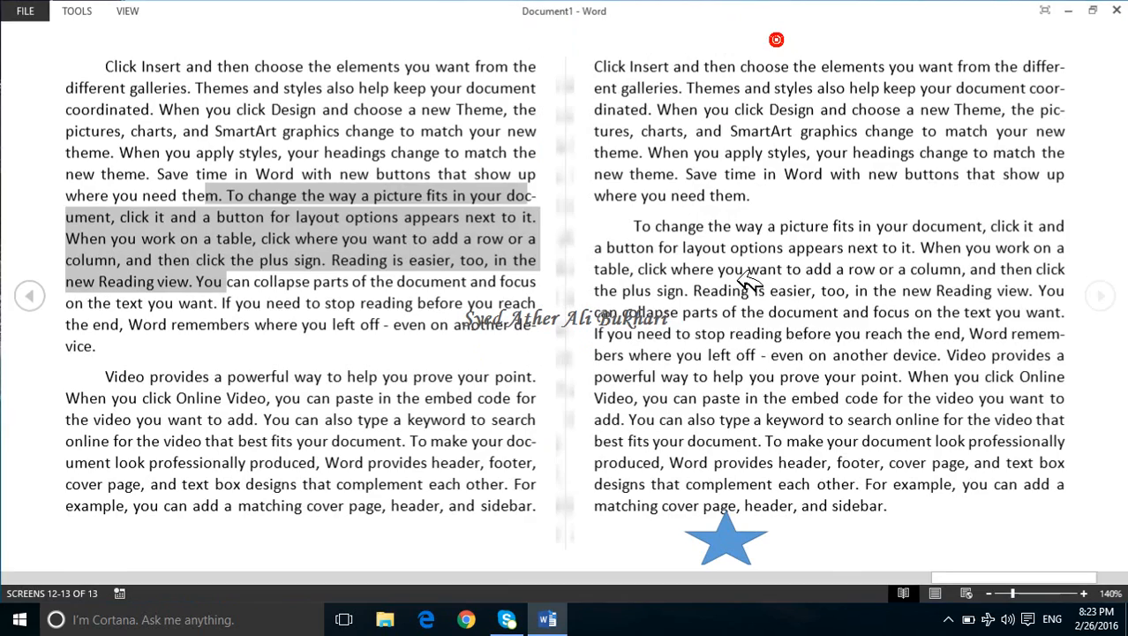
Switch the document to Print Layout and look over its separate pages
click(934, 591)
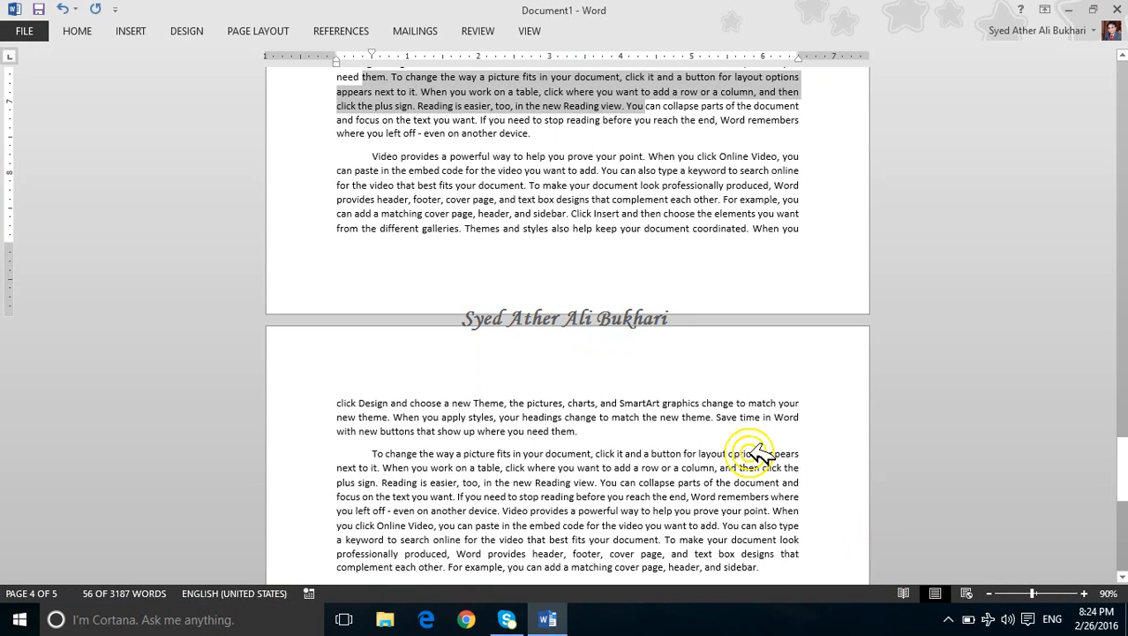
scroll(680, 454, up, 10)
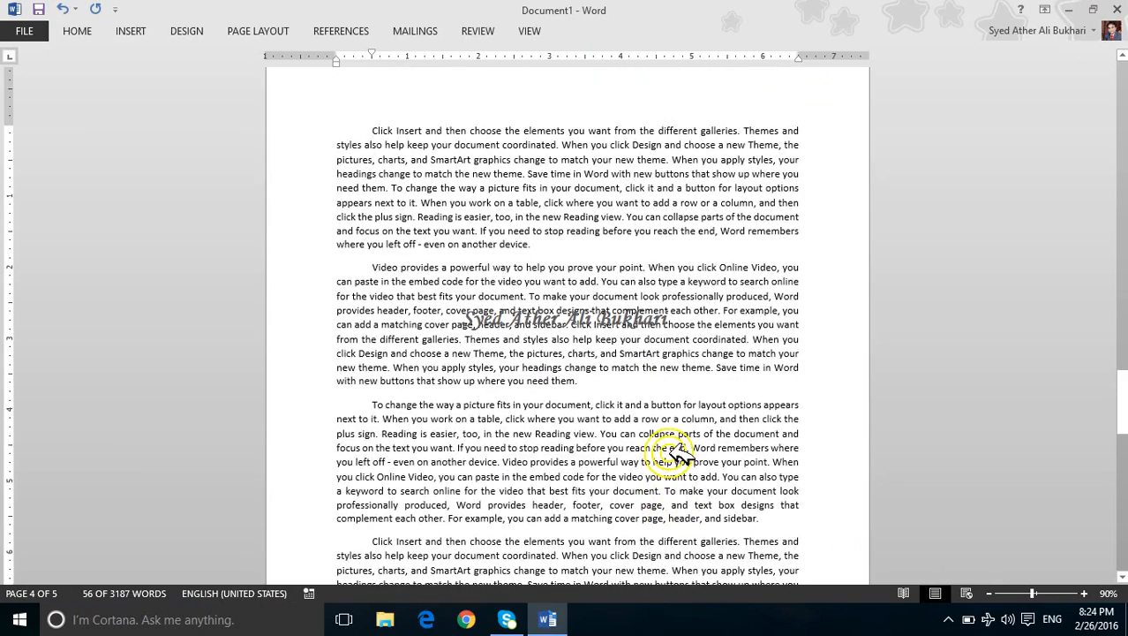
scroll(679, 454, up, 10)
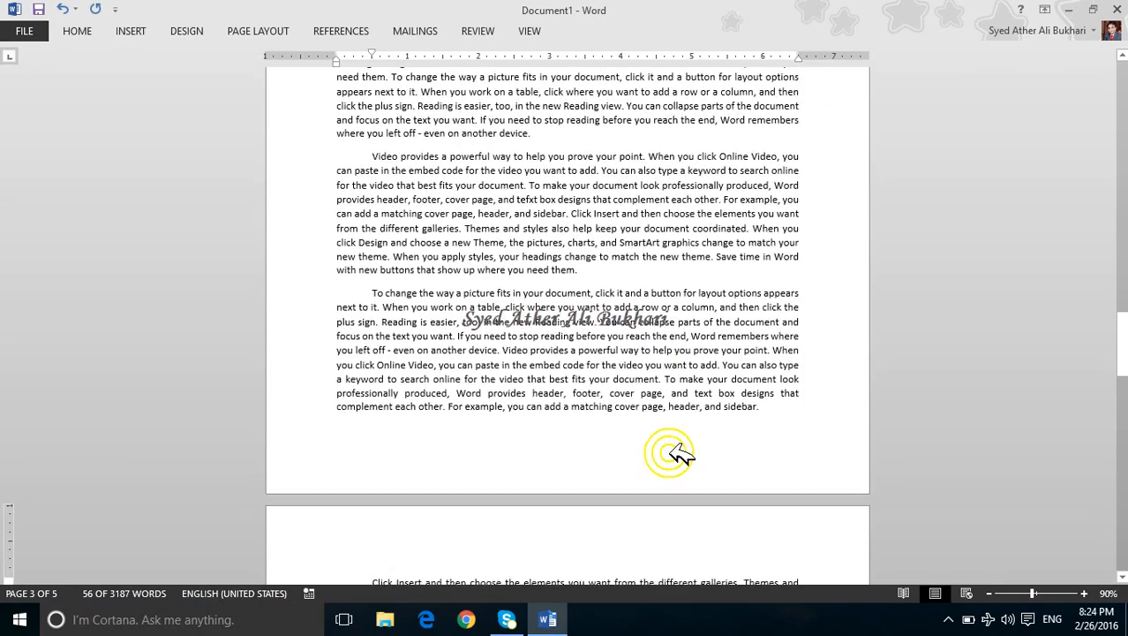
scroll(680, 454, down, 2)
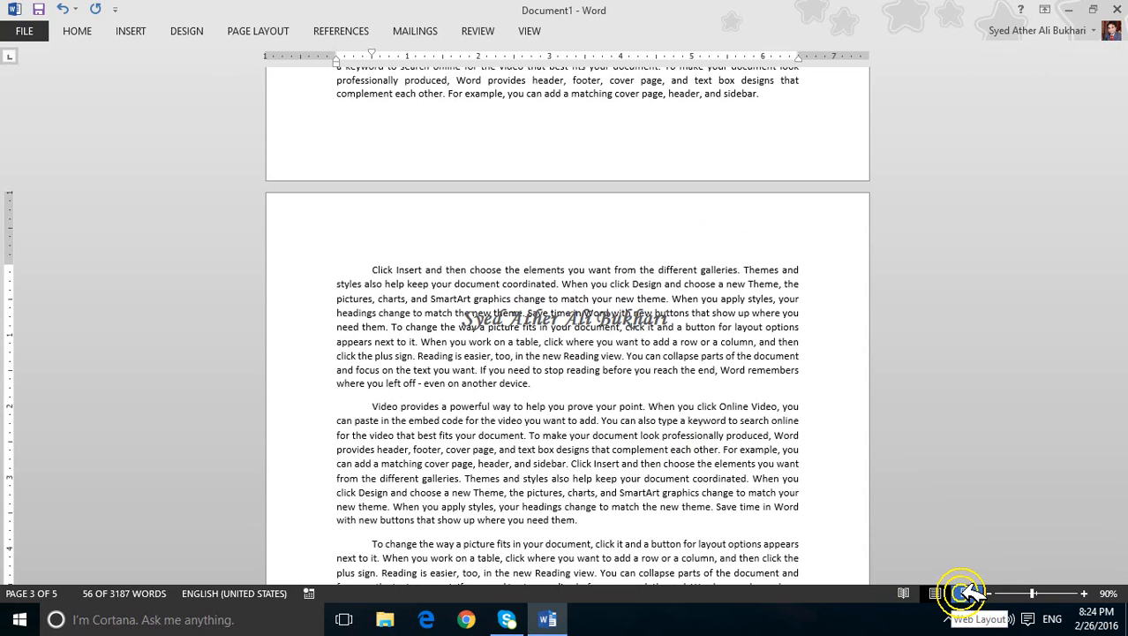
Switch to Web Layout, deselect the highlighted passage and look over the continuous text down to the star shape
click(969, 593)
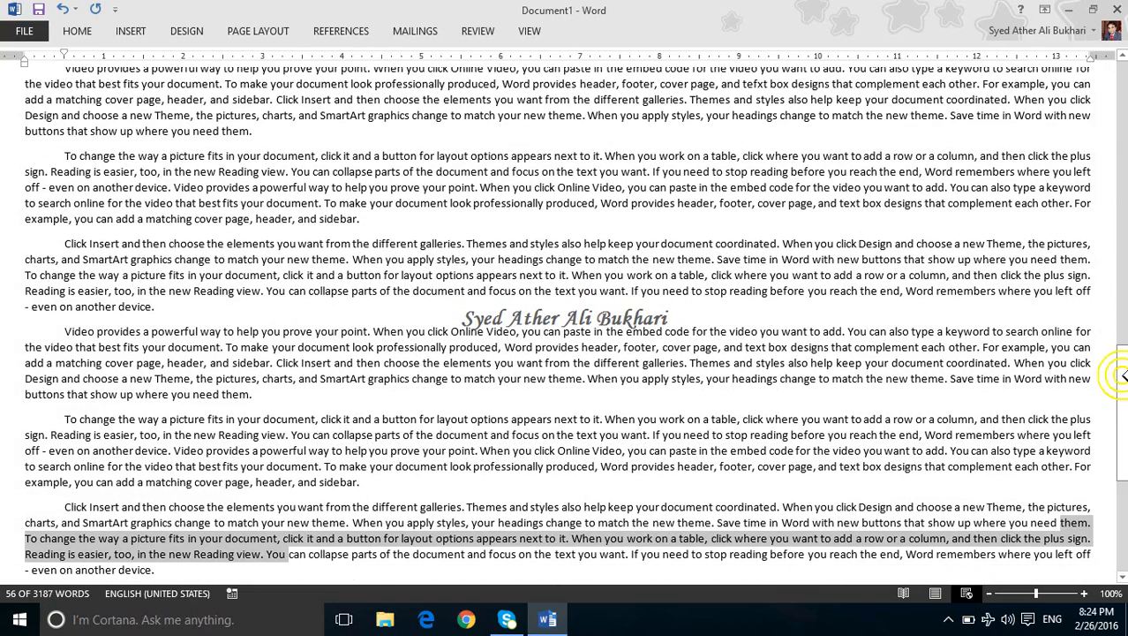
drag(1123, 374, 1123, 432)
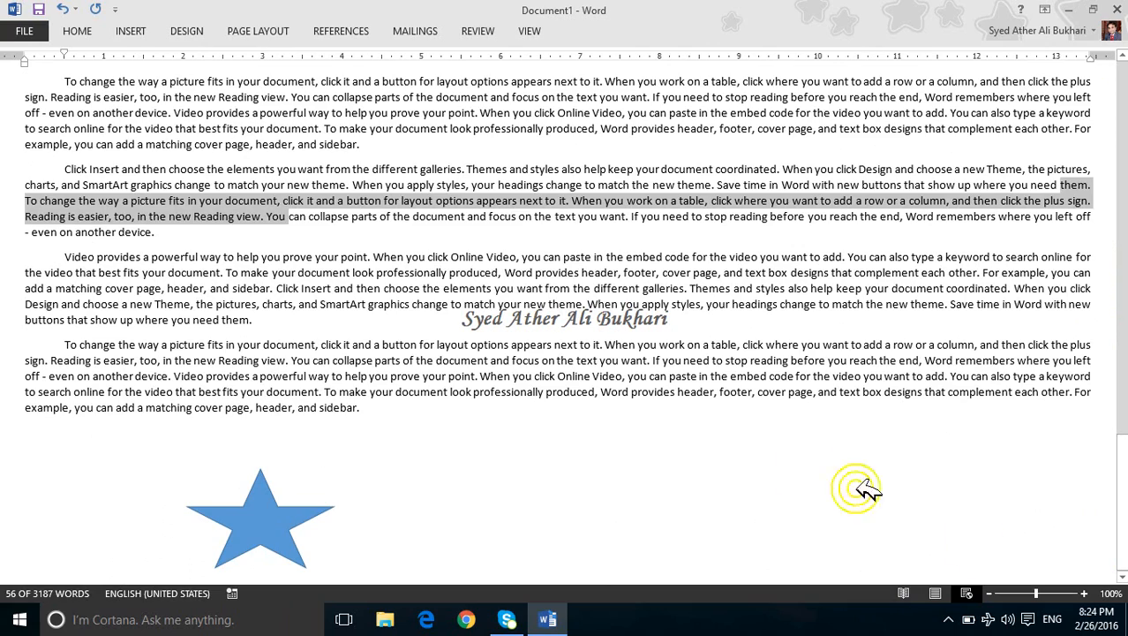
double_click(430, 304)
click(298, 272)
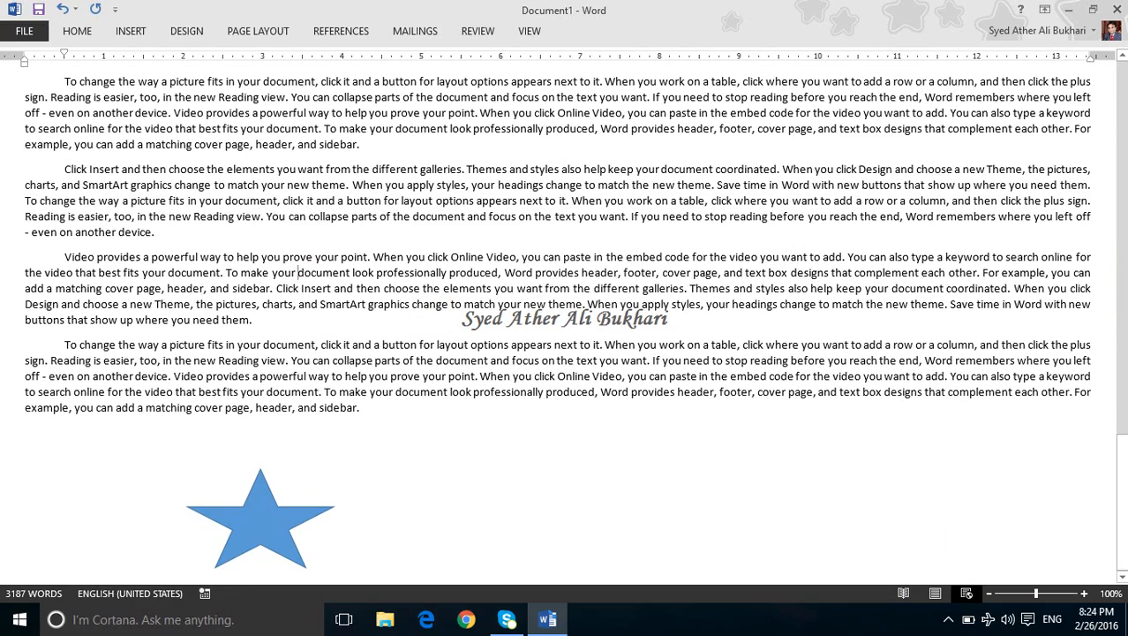
drag(1123, 495, 1122, 122)
scroll(818, 348, down, 3)
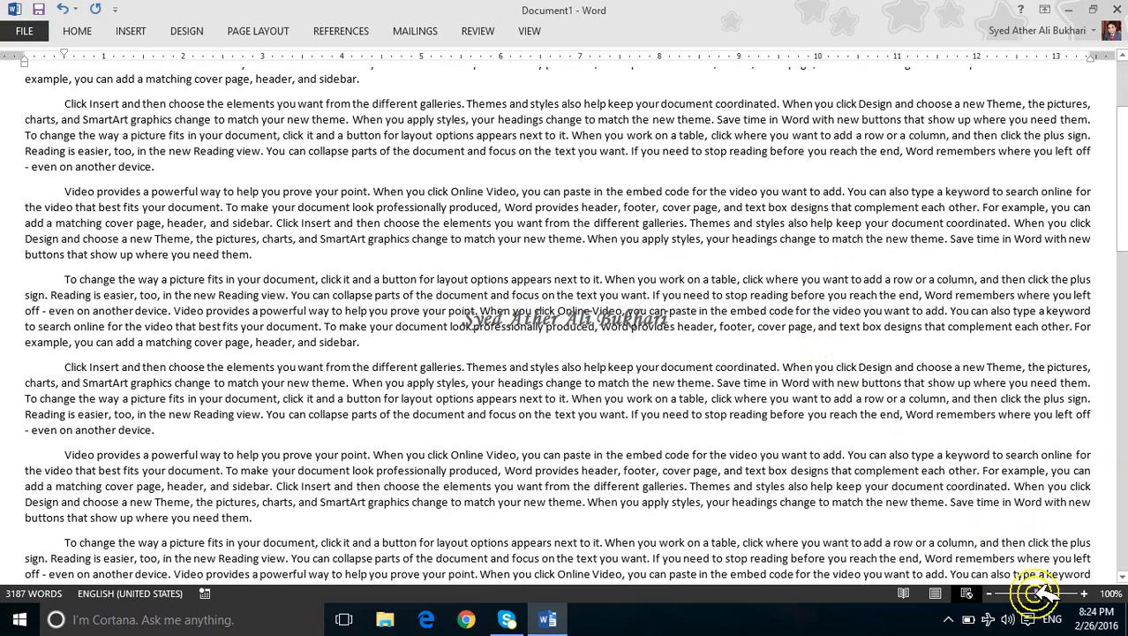
Zoom the Web Layout view out to 62% and 44%, and return it to 100%
drag(1036, 594, 1031, 594)
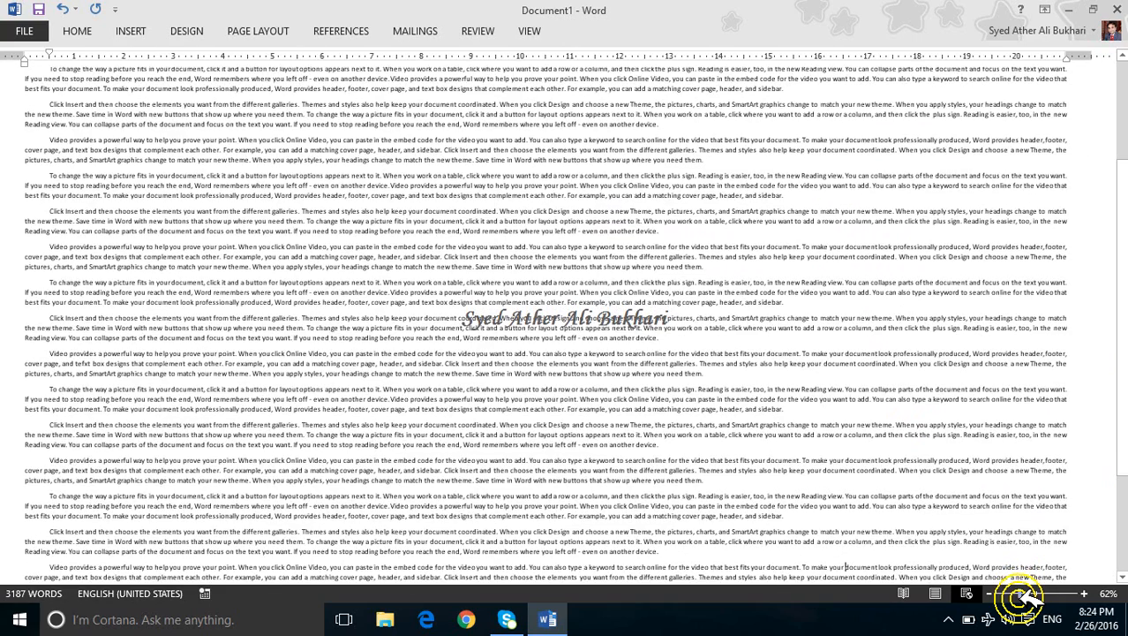
drag(1024, 598, 1010, 597)
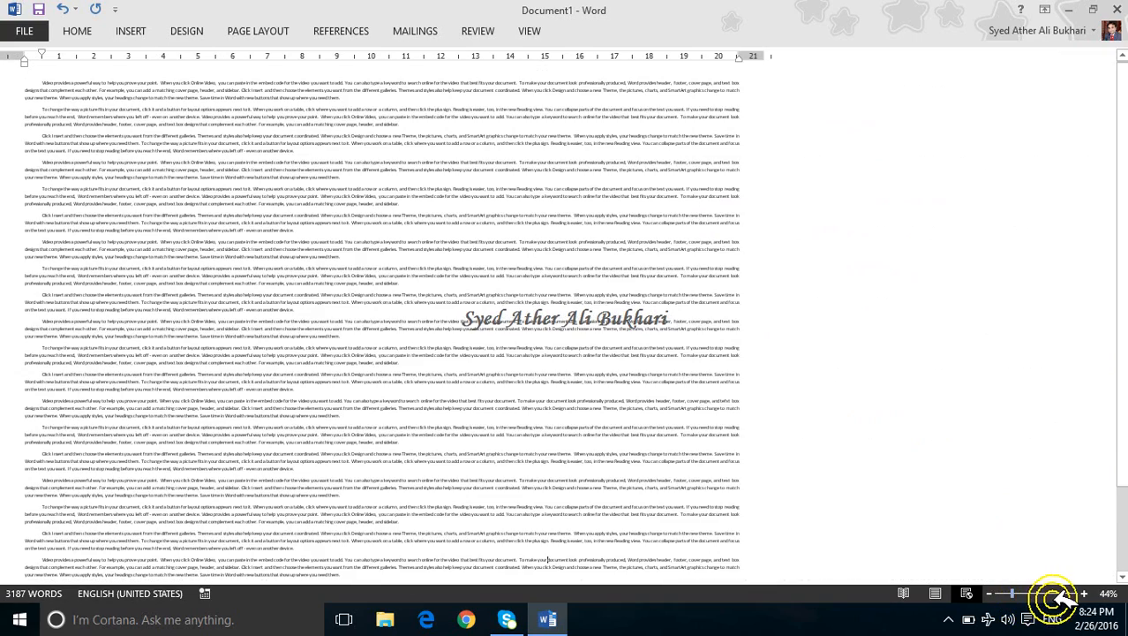
mouse_move(1022, 592)
mouse_down()
mouse_move(1062, 594)
mouse_move(1040, 593)
mouse_up()
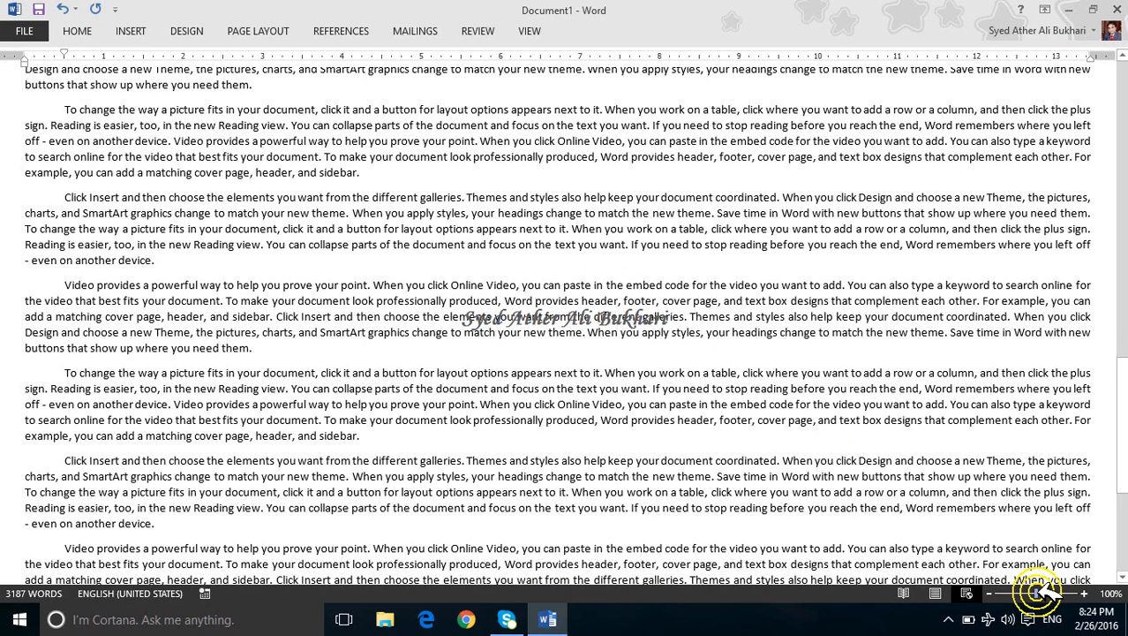
Dismiss the Zoom options in Web Layout, switch to Print Layout and set the zoom to Page width
click(1114, 593)
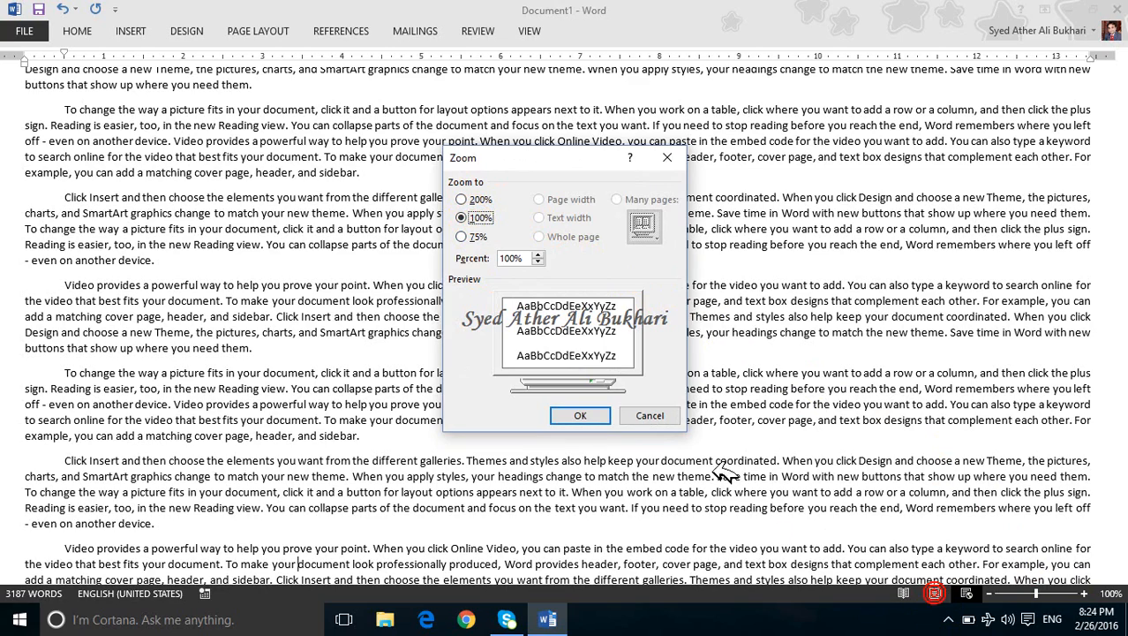
click(651, 416)
click(989, 593)
click(1109, 593)
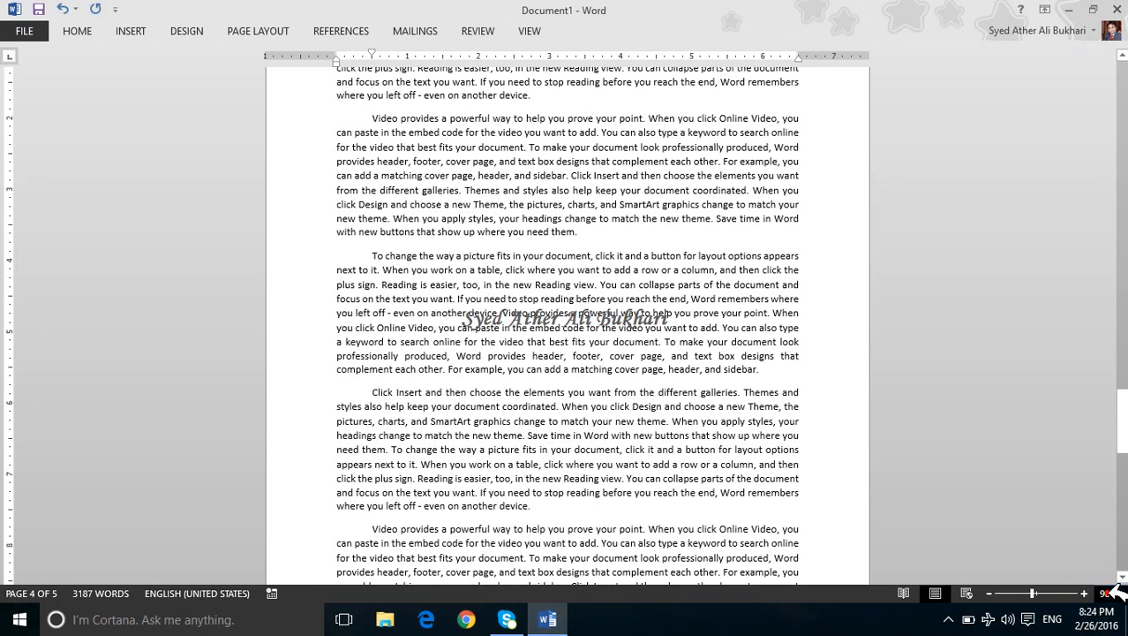
click(432, 200)
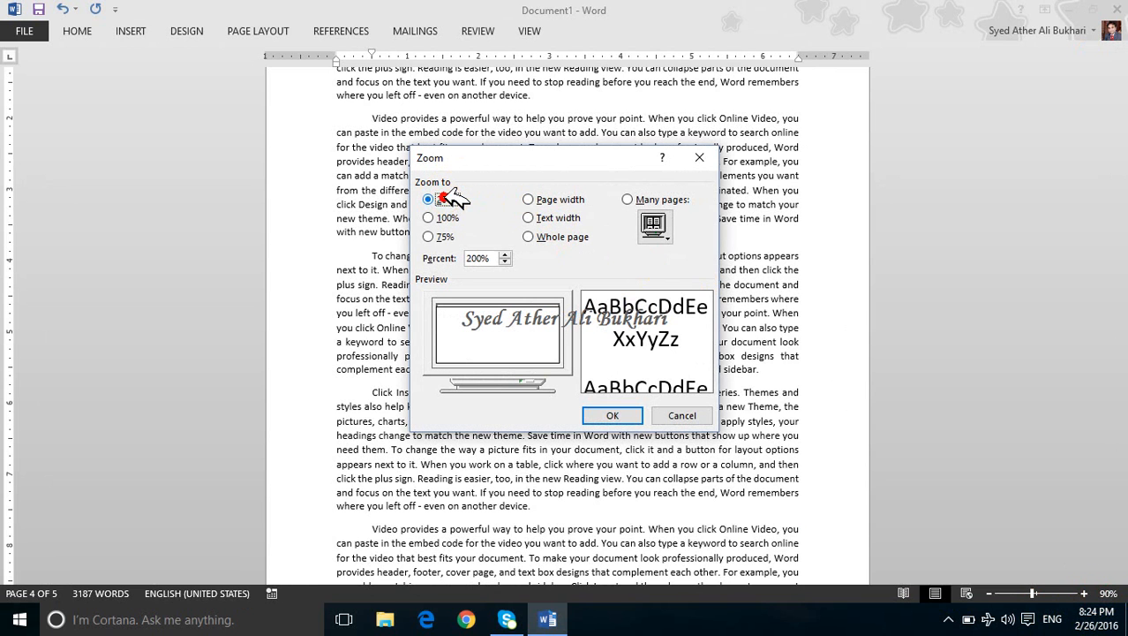
click(432, 218)
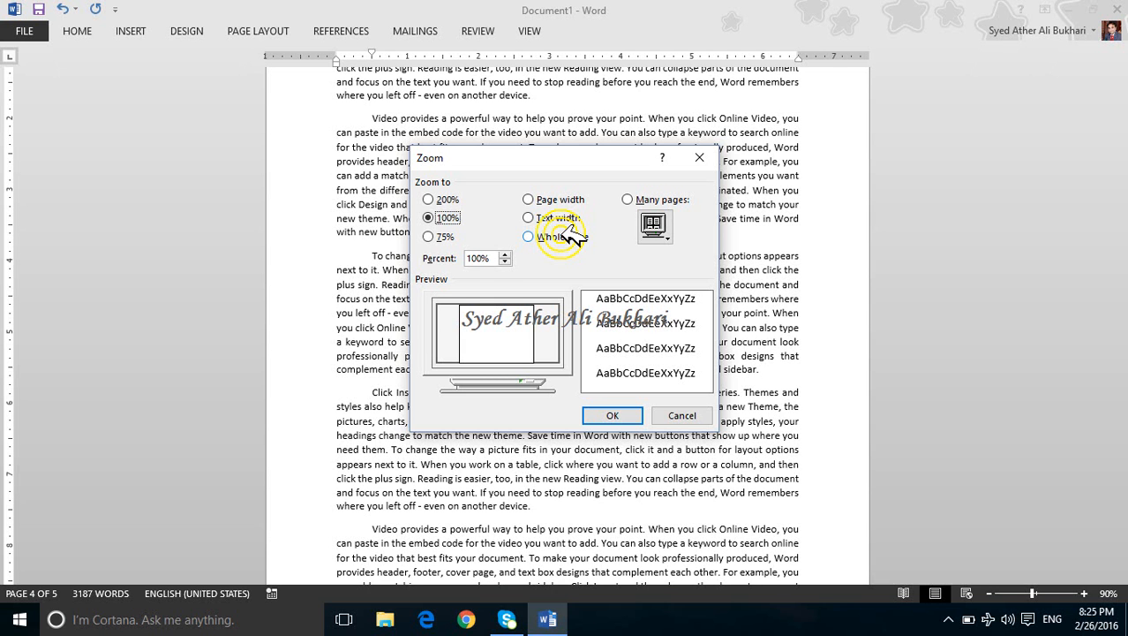
click(546, 200)
click(612, 415)
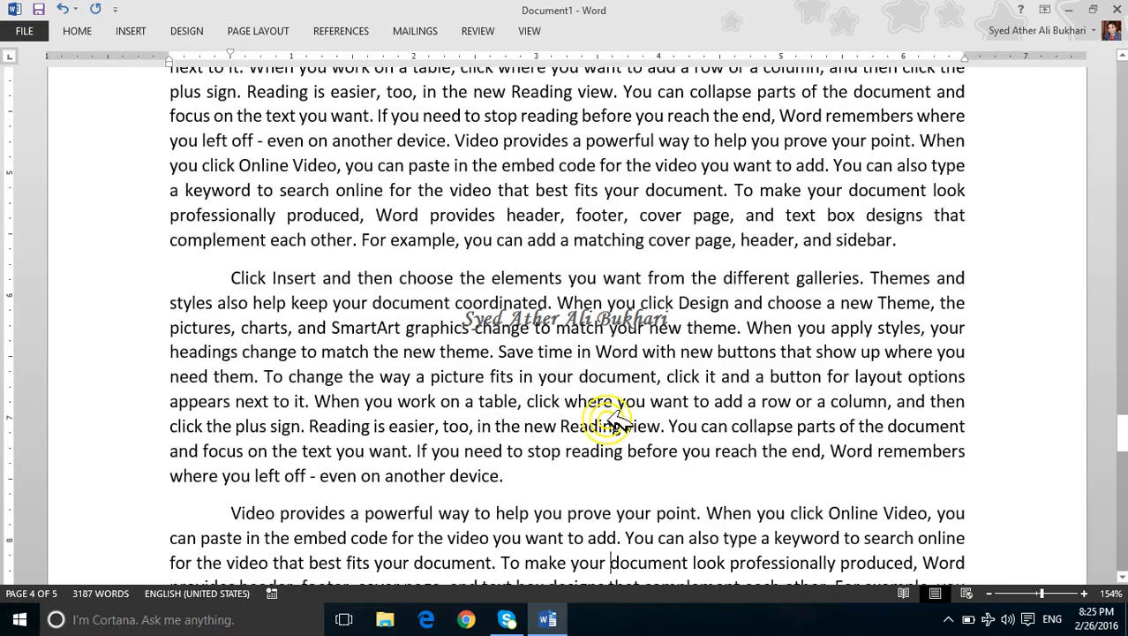
Look through the document's pages at page width and return to the first page
scroll(618, 421, down, 15)
scroll(624, 408, down, 15)
scroll(618, 410, down, 5)
scroll(612, 410, up, 1)
click(351, 360)
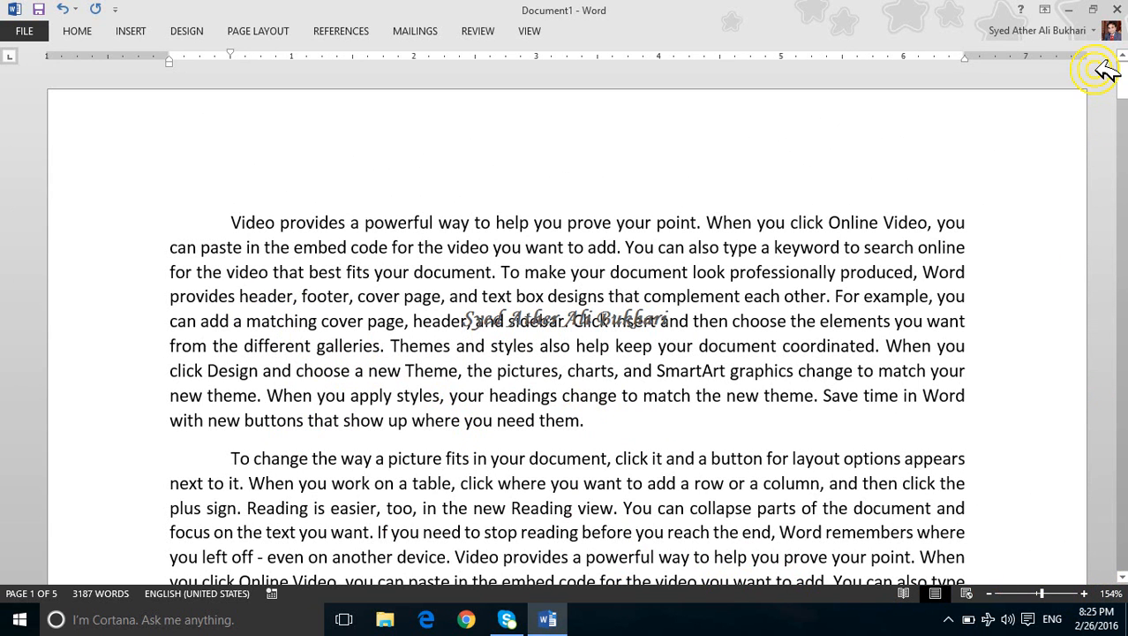
Restore the Word window to a smaller size, widen it by its corner, and maximize it again
click(1093, 9)
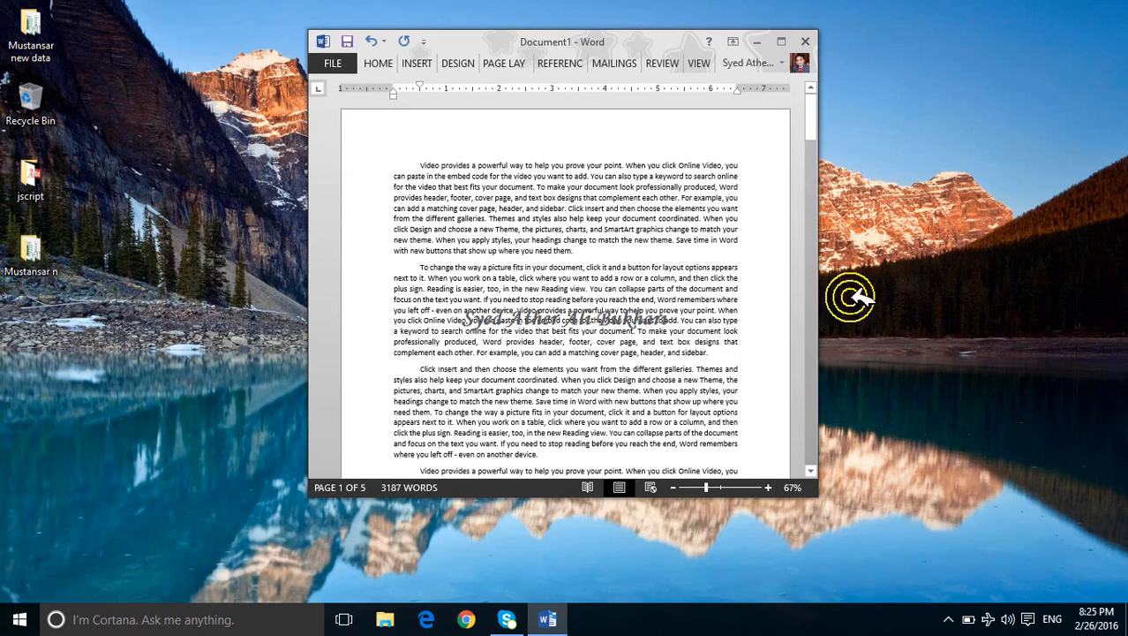
drag(816, 494, 1058, 437)
drag(671, 39, 388, 1)
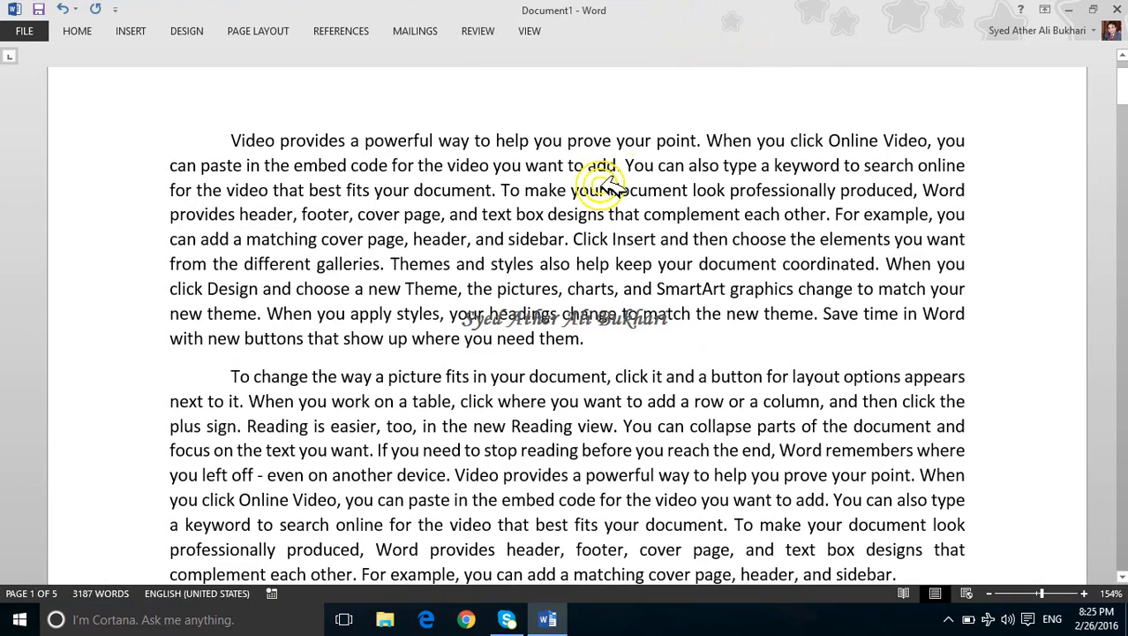
scroll(517, 254, up, 2)
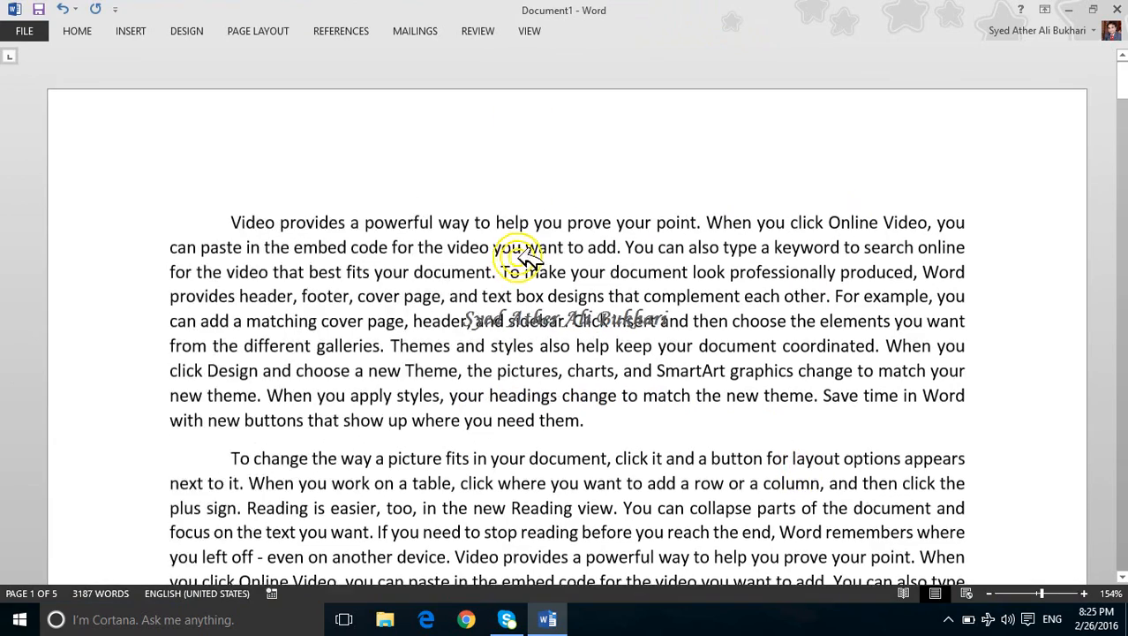
Select all the text in the document, and create a new blank document
click(476, 240)
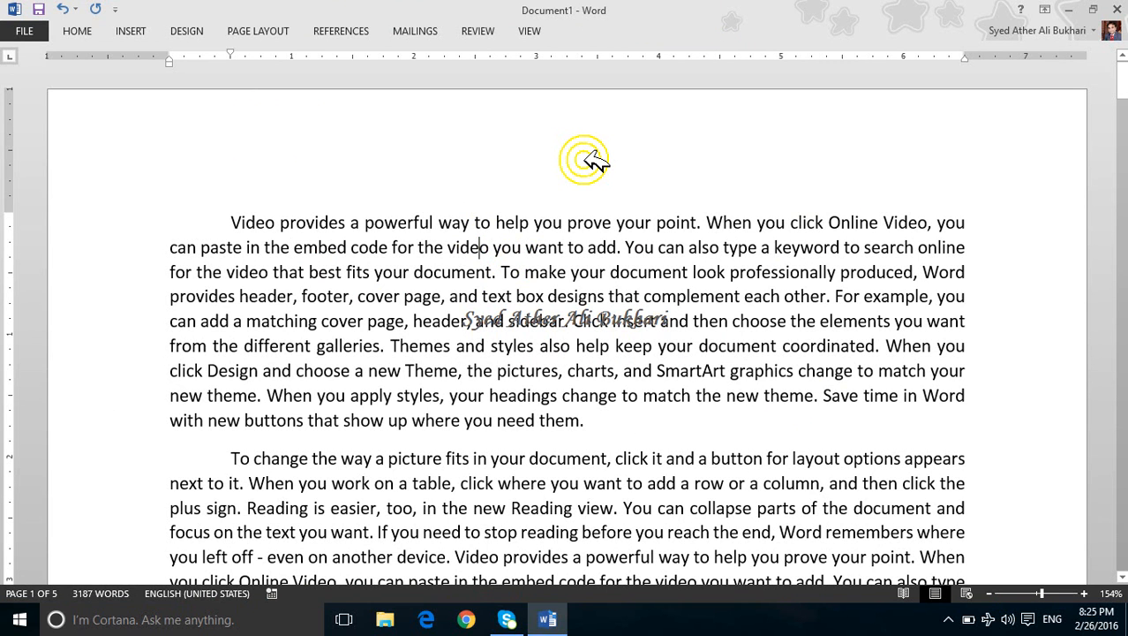
key(ctrl+a)
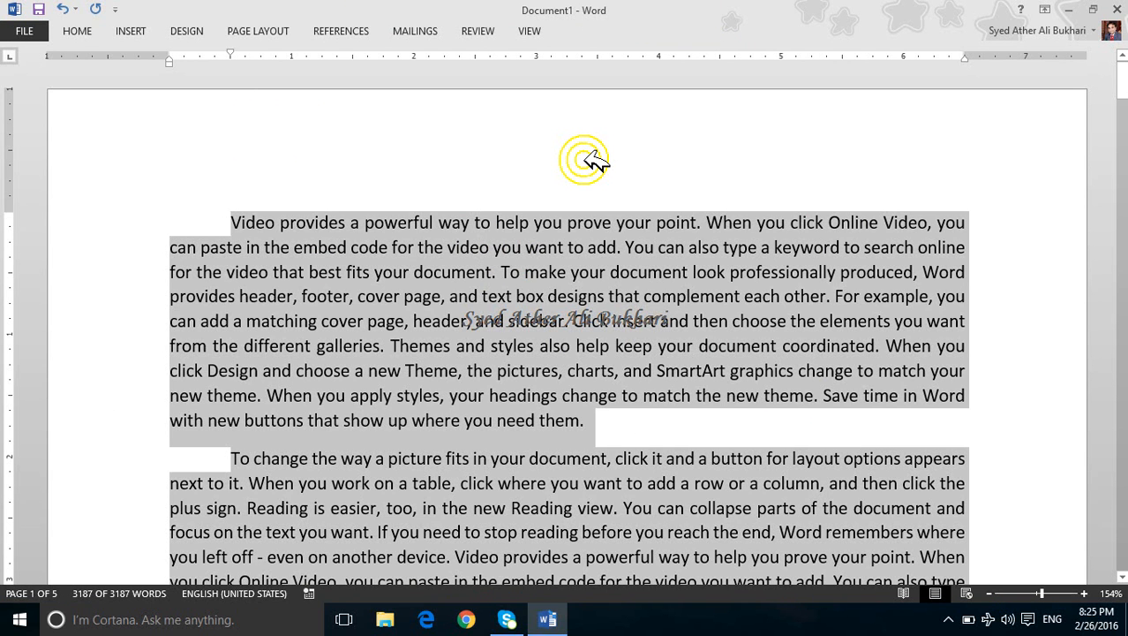
key(ctrl+n)
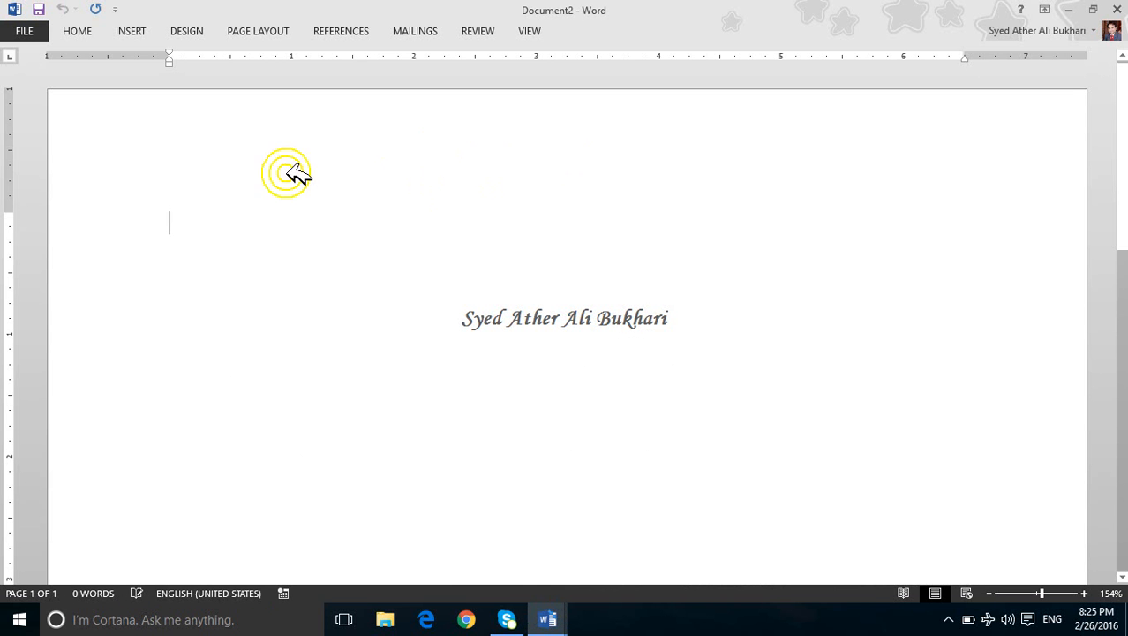
scroll(445, 192, down, 4)
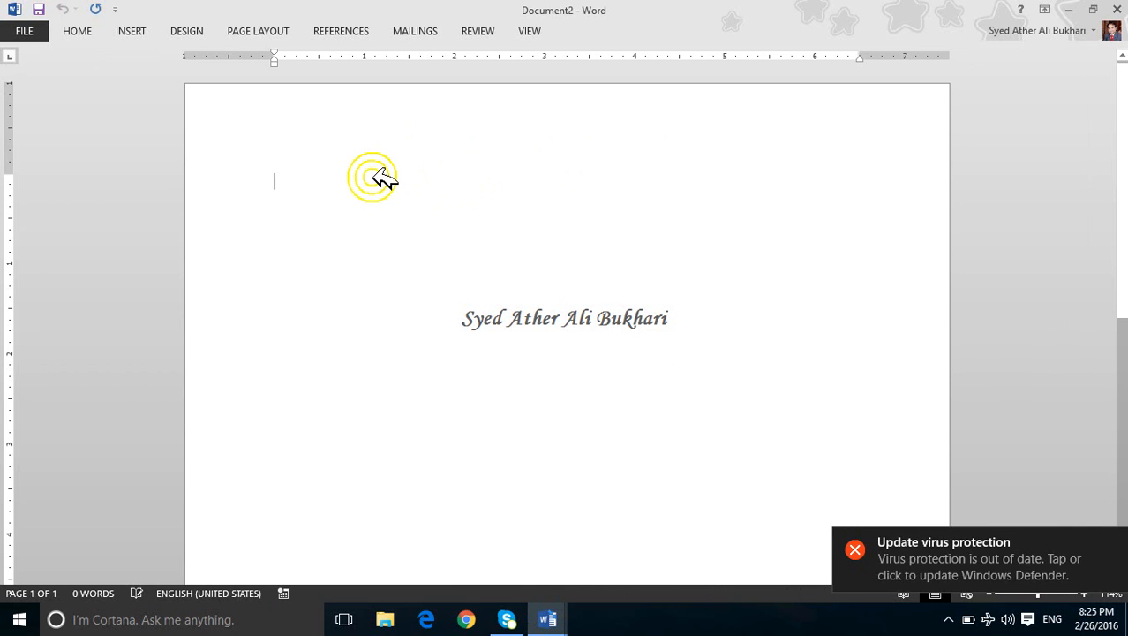
Dismiss the virus protection notification and turn on Quiet hours in the Windows Action Center
click(1113, 541)
click(526, 221)
scroll(534, 216, down, 5)
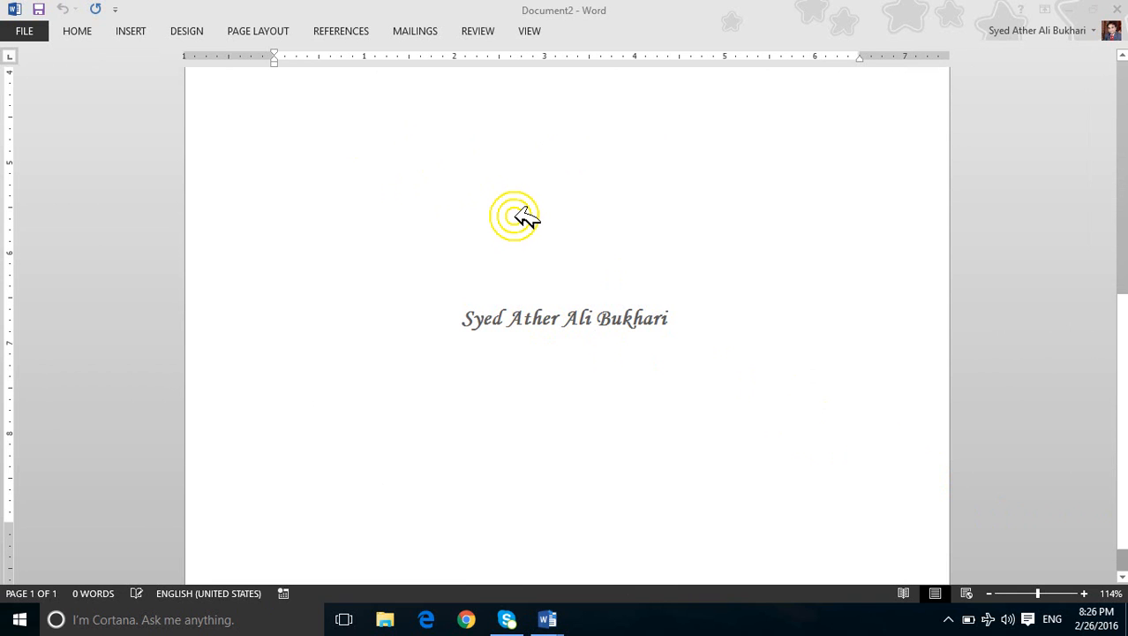
scroll(526, 216, down, 3)
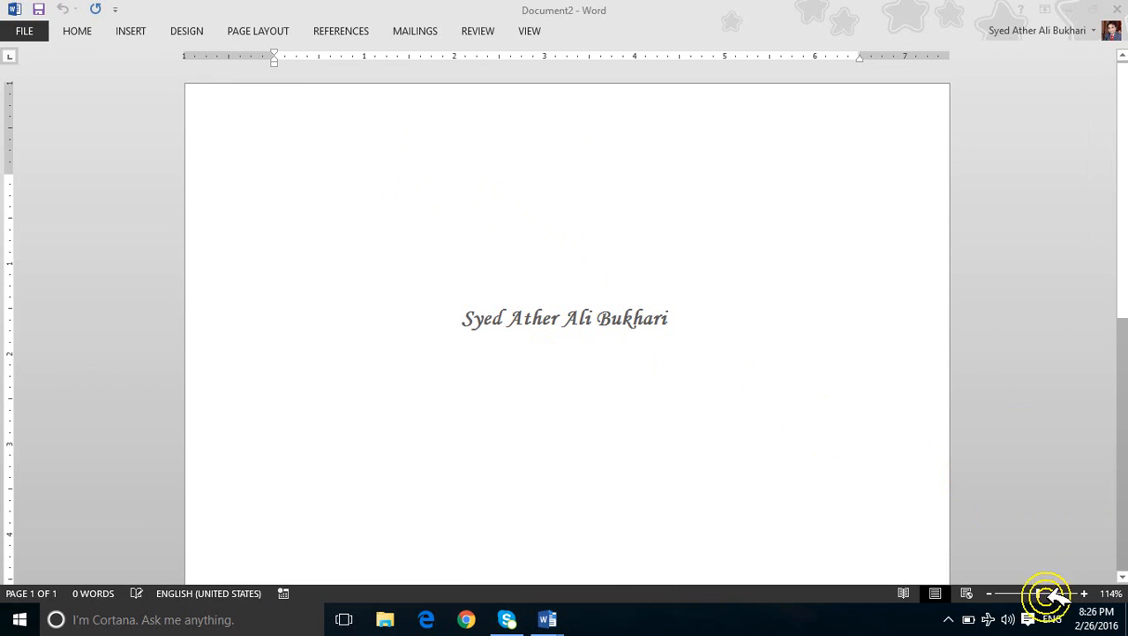
click(1029, 618)
click(950, 531)
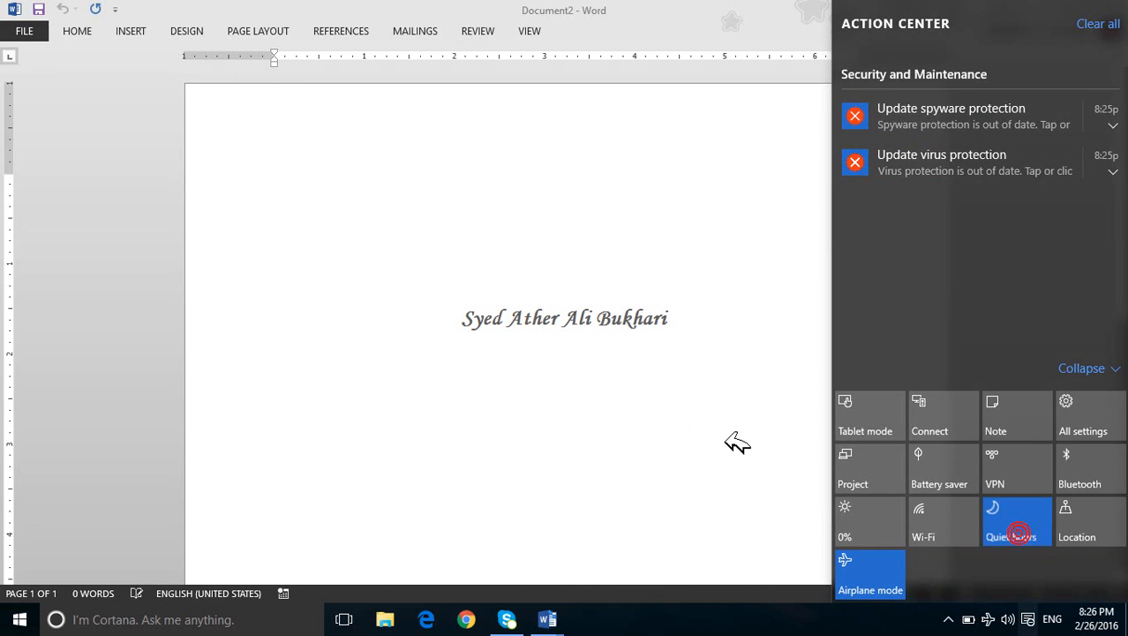
click(721, 433)
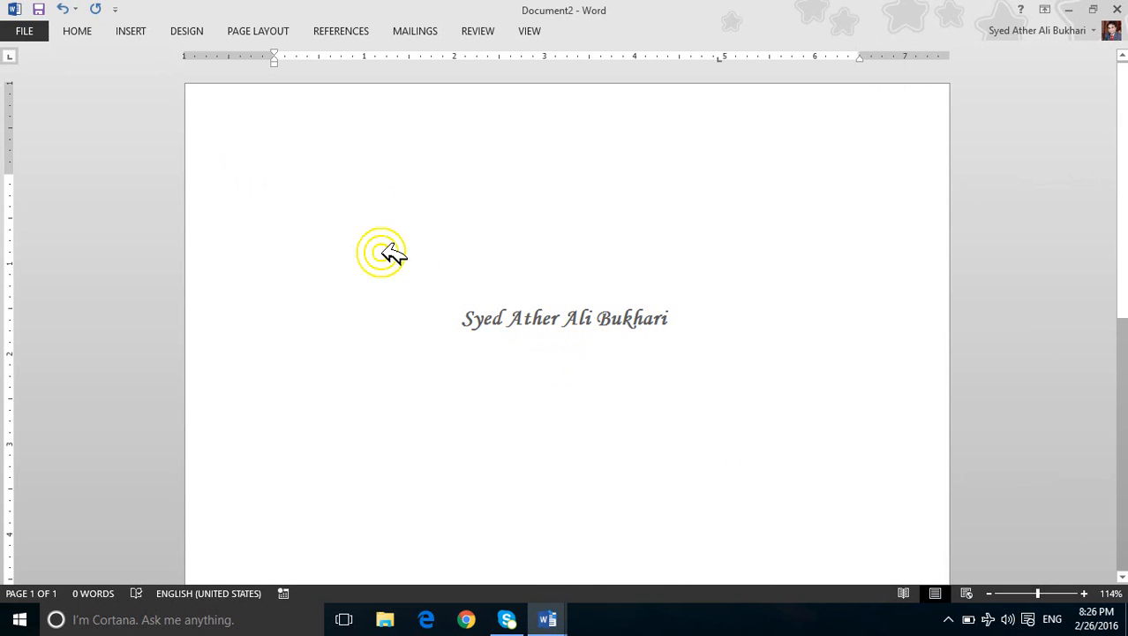
Enter two paragraphs of random filler text in the new document, the first beginning with "ASDF" and the second with "Asdf asf asdf"
click(379, 143)
text(ASDF)
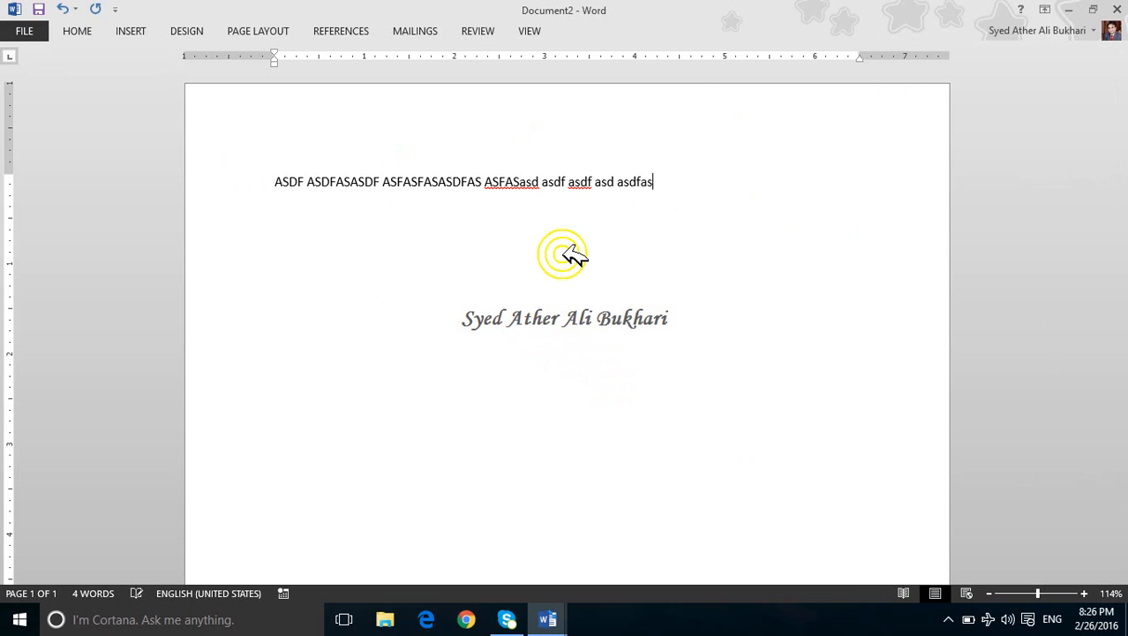
text(Asdf asf asdf asdf asfa sfasd)
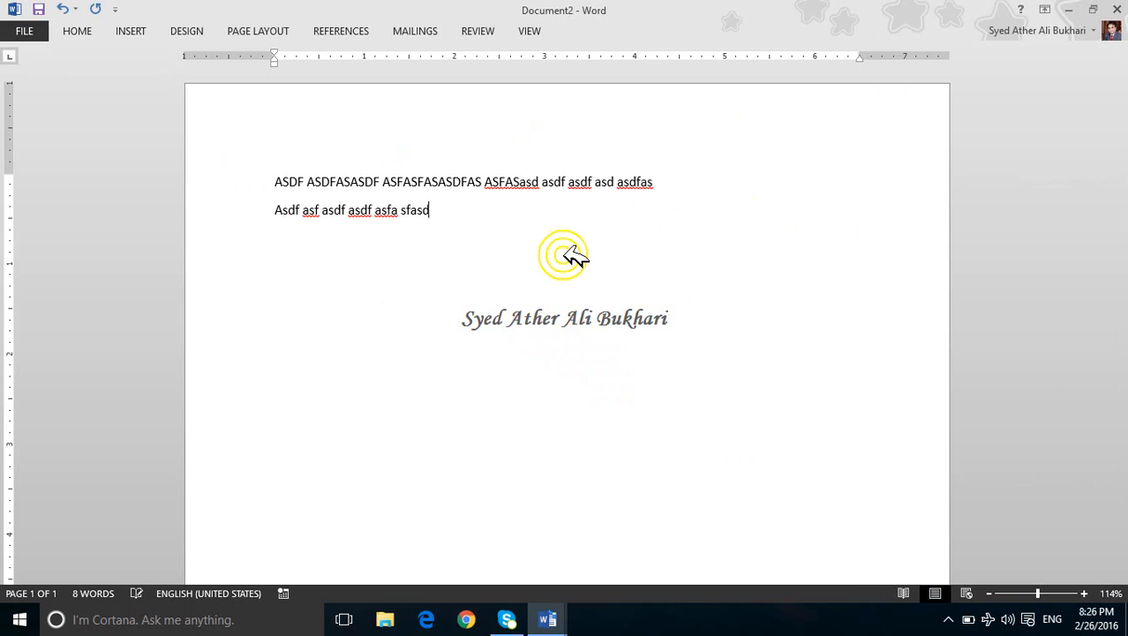
text(f asdfasdfasdfasdfas dfasdf asdfa s)
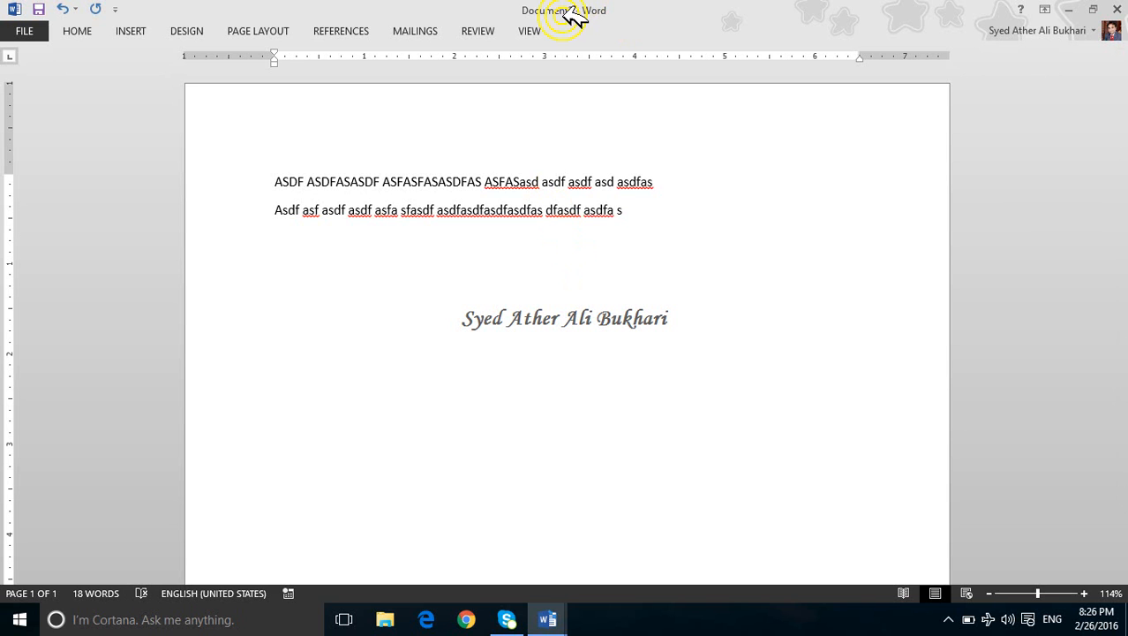
Restore the document's window to a smaller size, move it over the first document, and create four more blank documents
double_click(629, 5)
drag(614, 53, 499, 87)
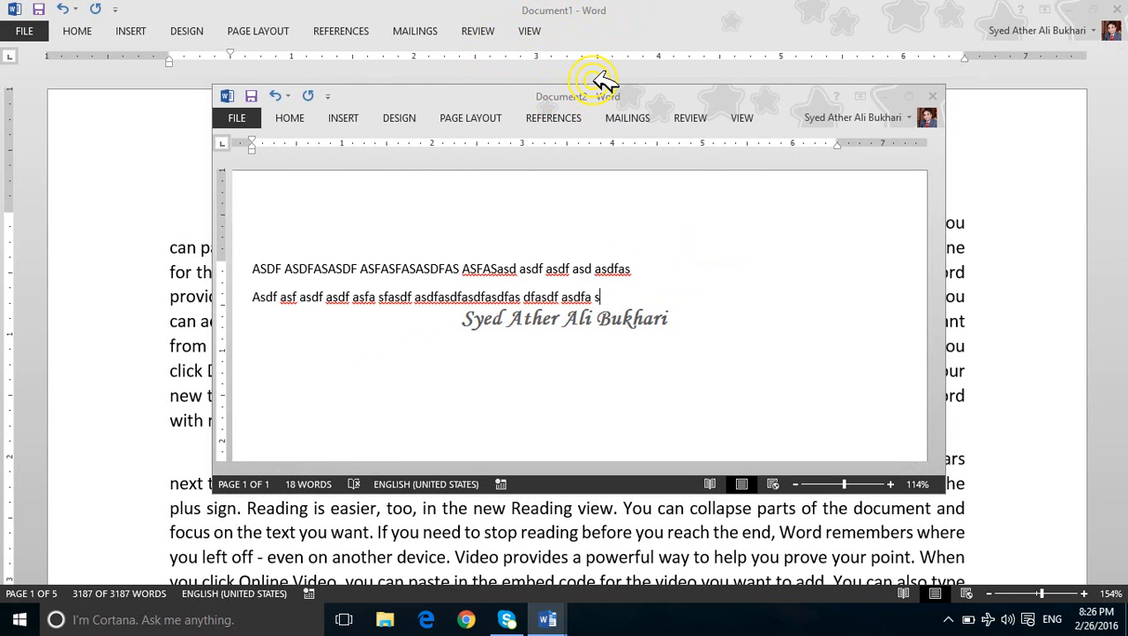
key(ctrl+n)
key(ctrl+n)
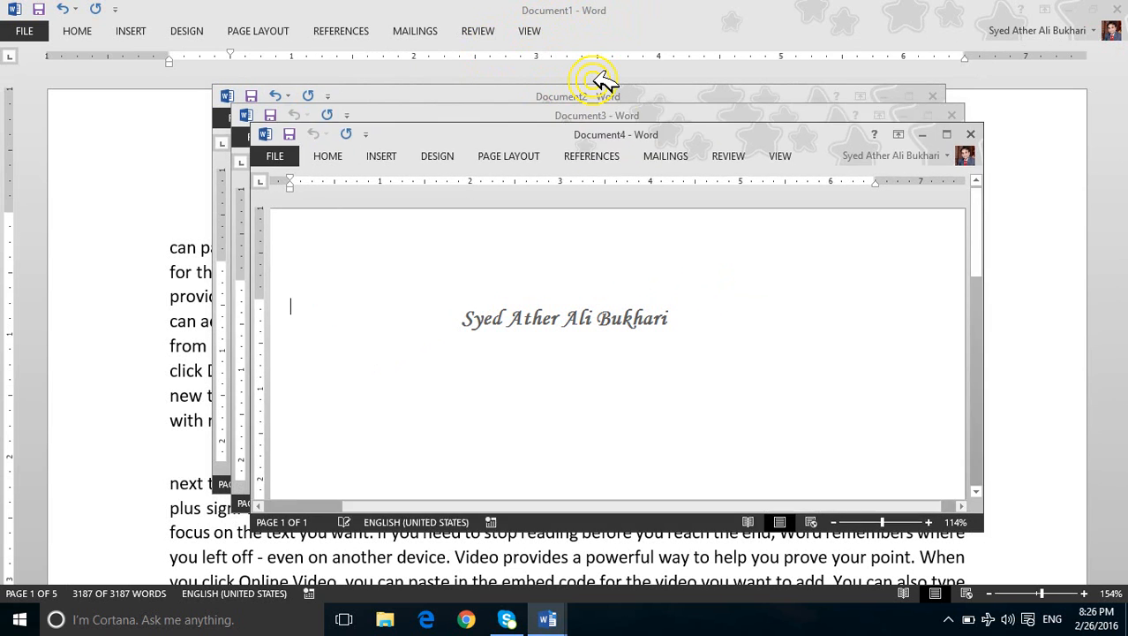
key(ctrl+n)
key(ctrl+n)
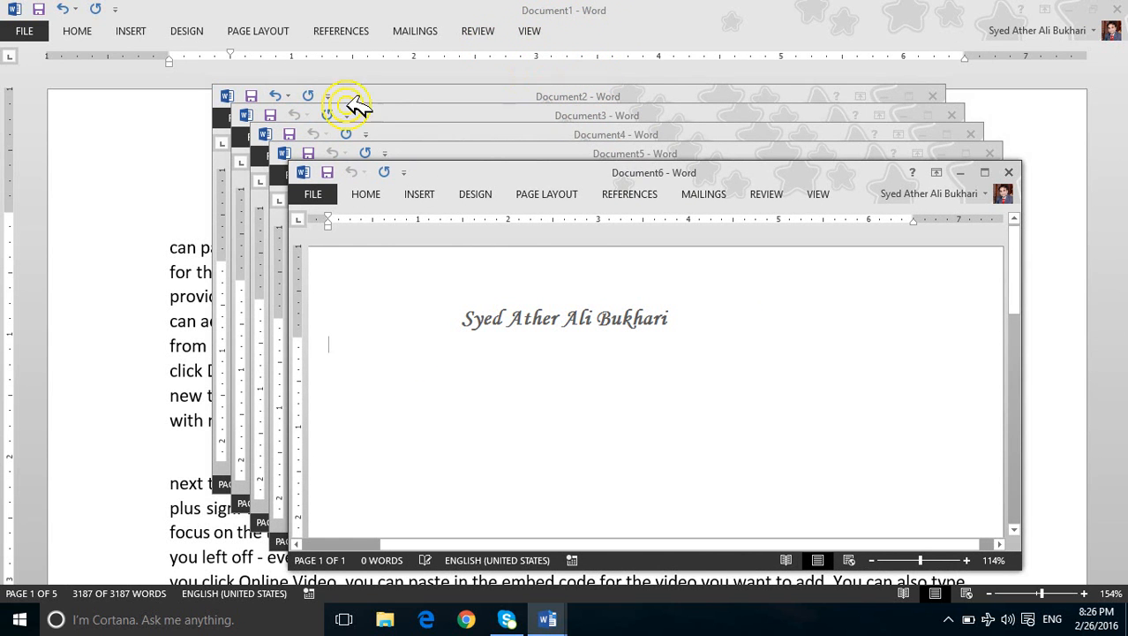
Close all the additional new documents one after another, discarding the changes in Document2
click(312, 193)
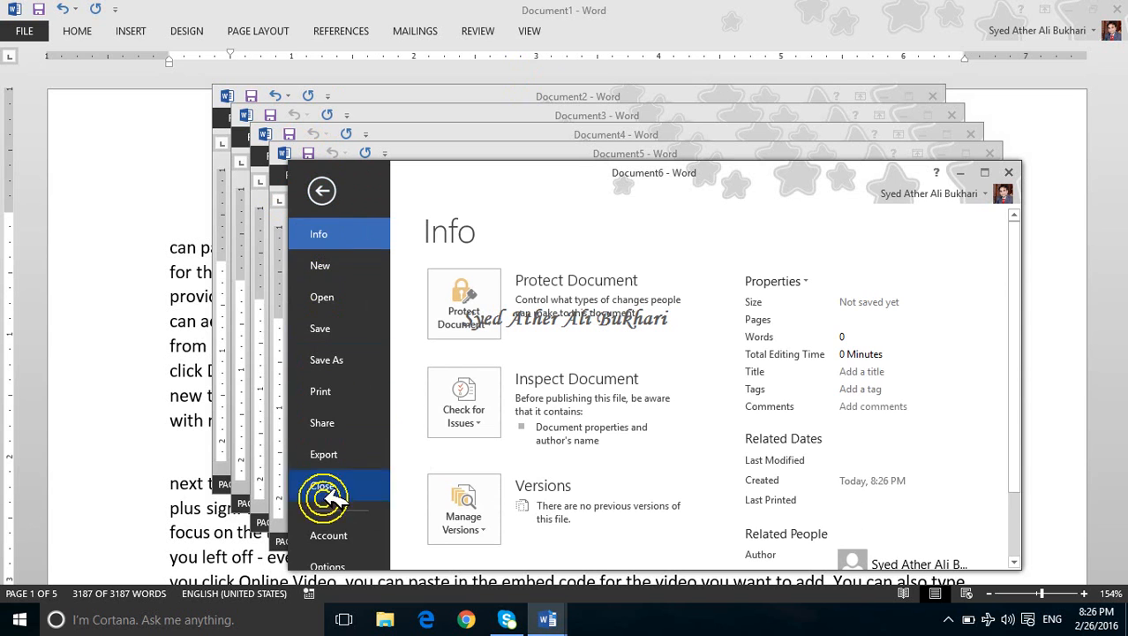
scroll(302, 497, down, 2)
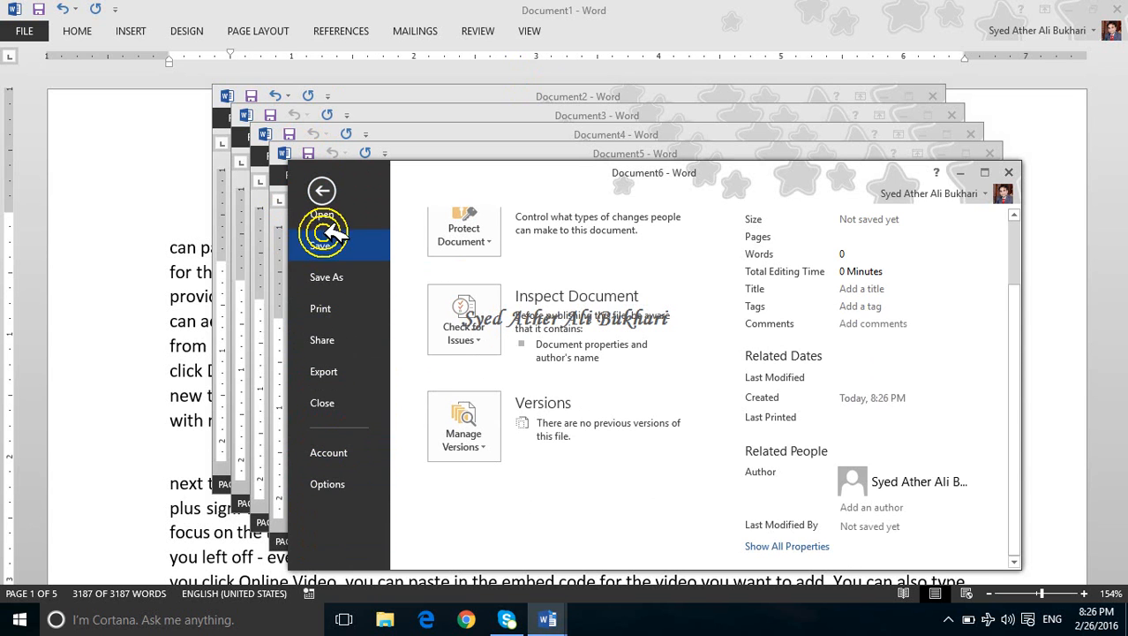
scroll(322, 291, up, 2)
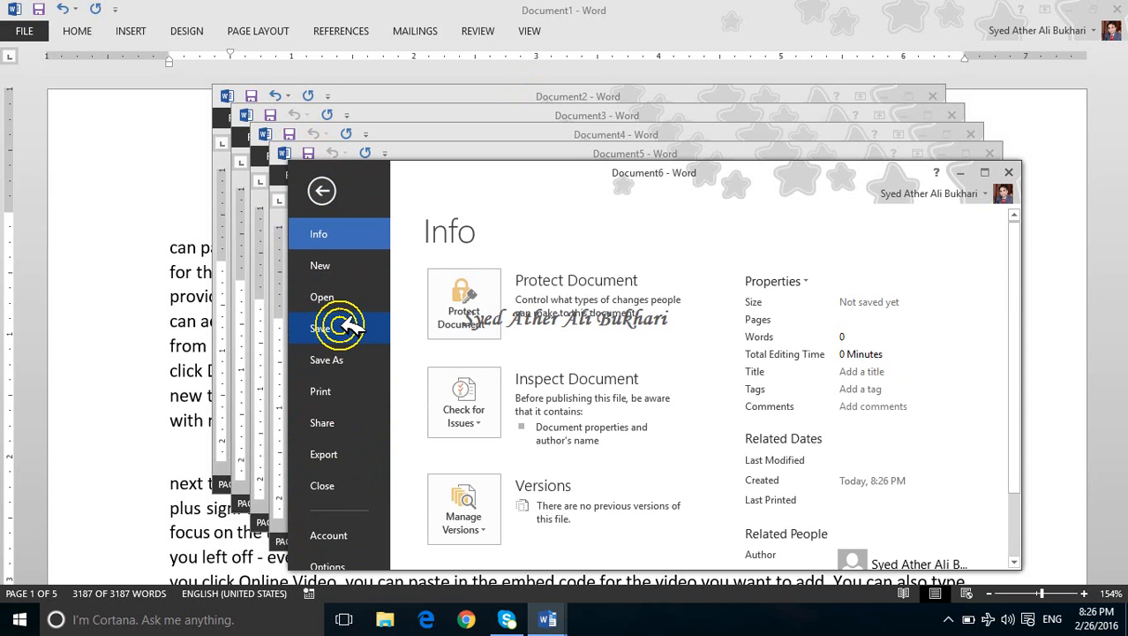
click(366, 479)
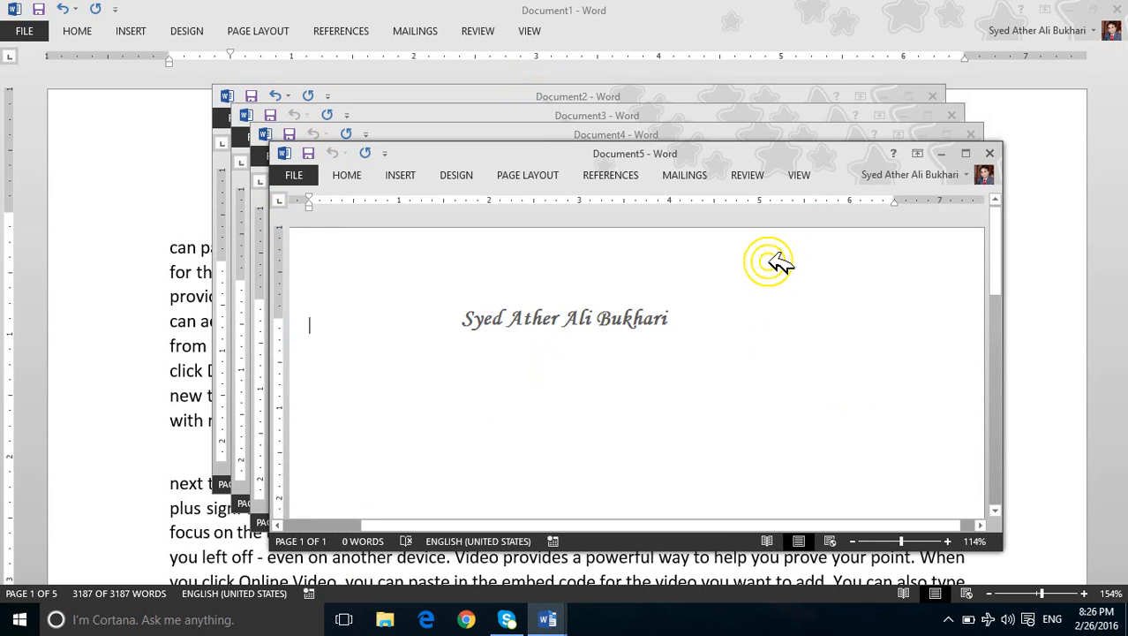
key(ctrl+w)
key(ctrl+w)
key(ctrl+w)
key(ctrl+w)
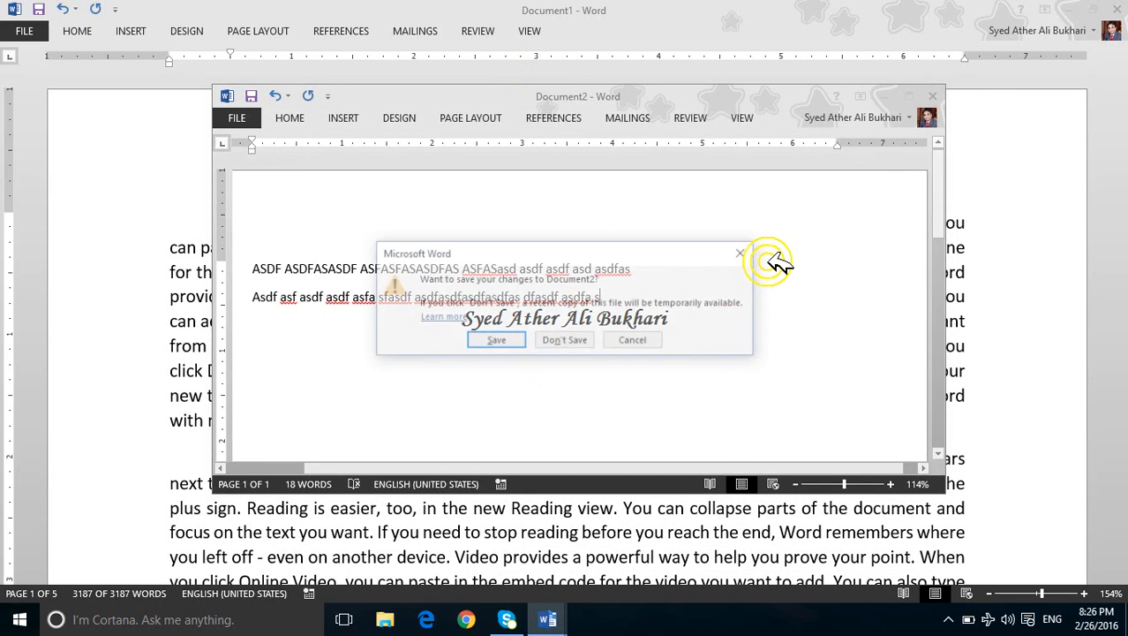
click(576, 339)
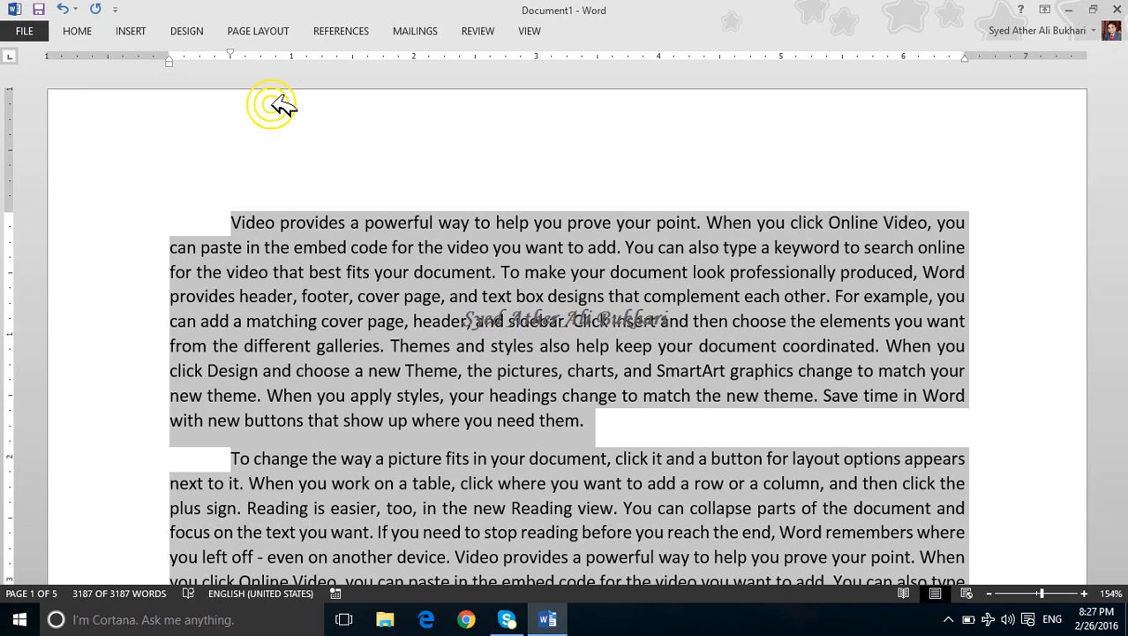
Expand the ribbon, show the Home commands, and delete all the selected text from the document
key(ctrl+F1)
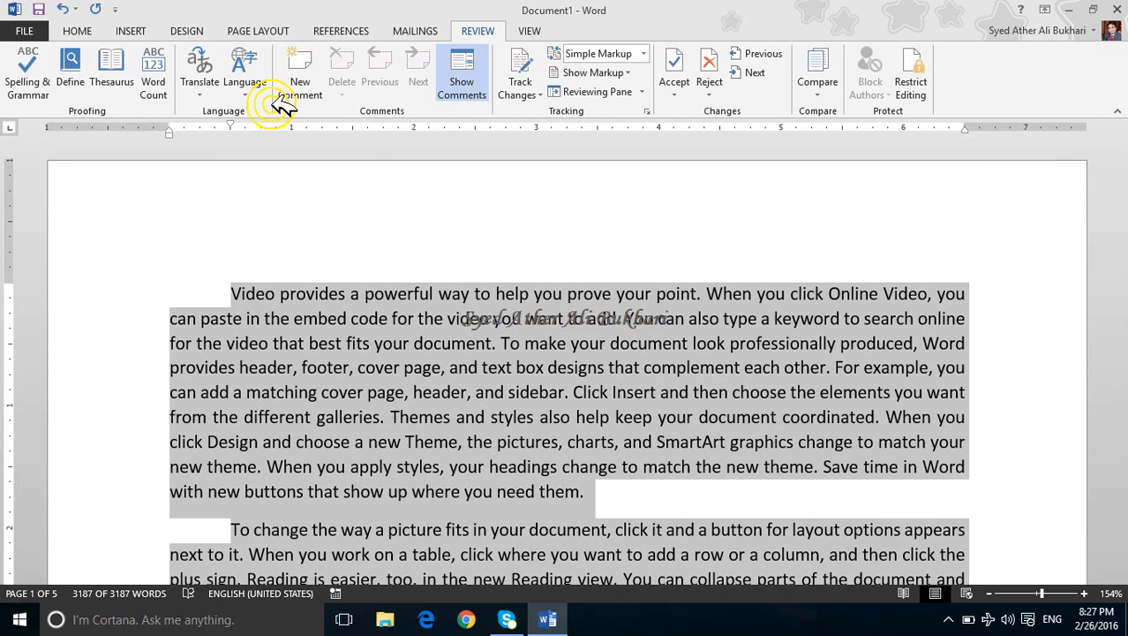
click(77, 31)
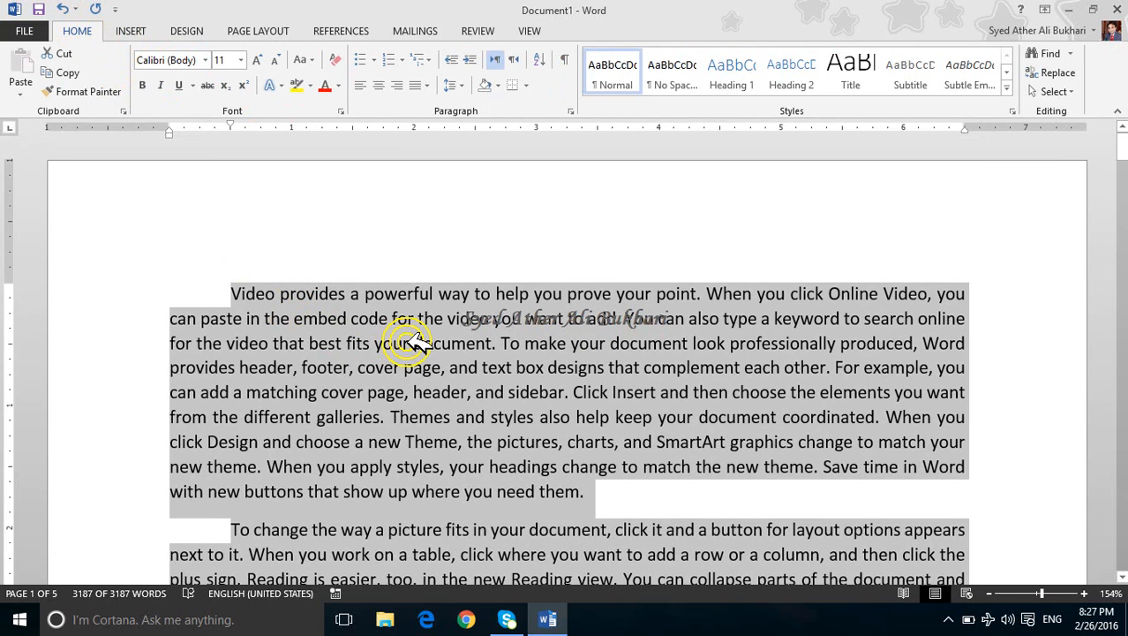
key(Delete)
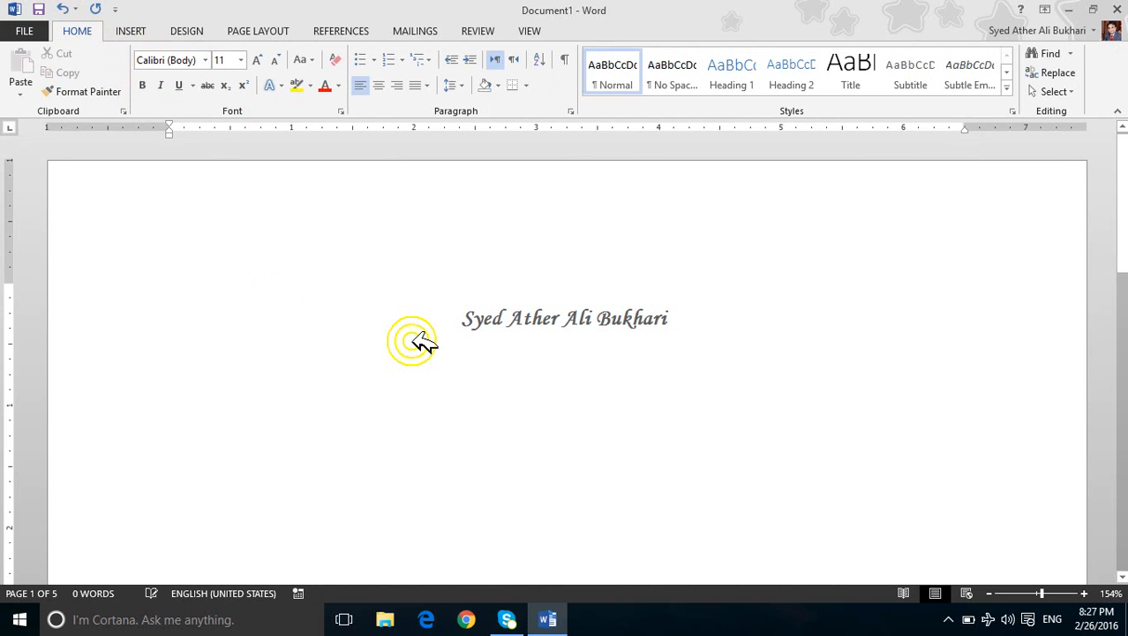
Generate sample text of five paragraphs with four sentences each using =rand(5,4)
text(=rand)
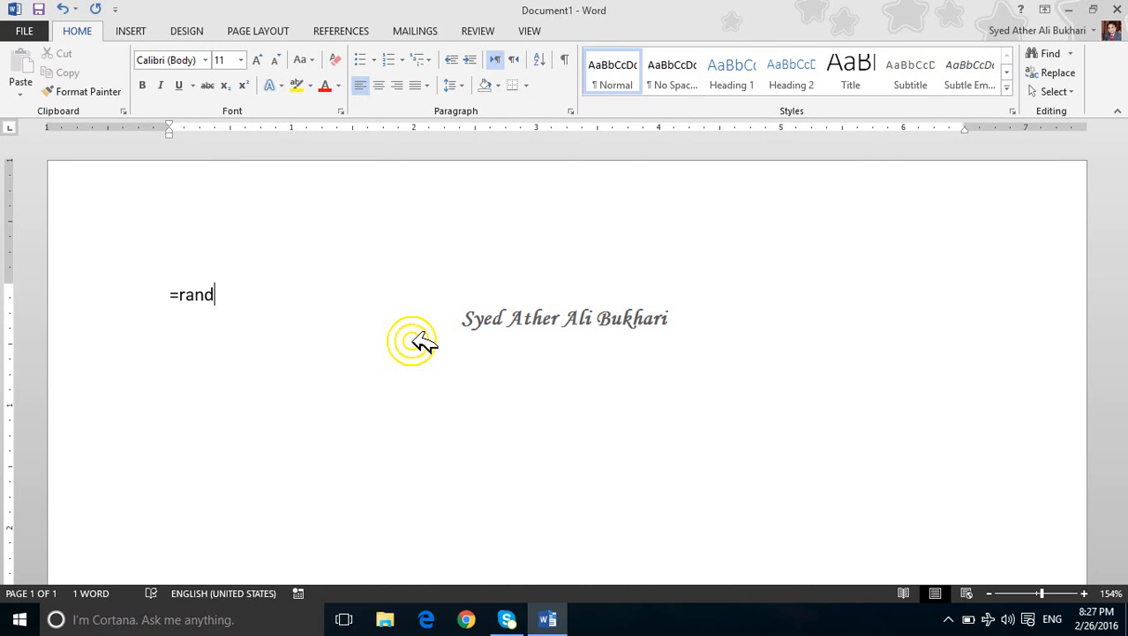
text(()
text(5,4))
key(Return)
scroll(499, 432, up, 2)
scroll(499, 433, down, 6)
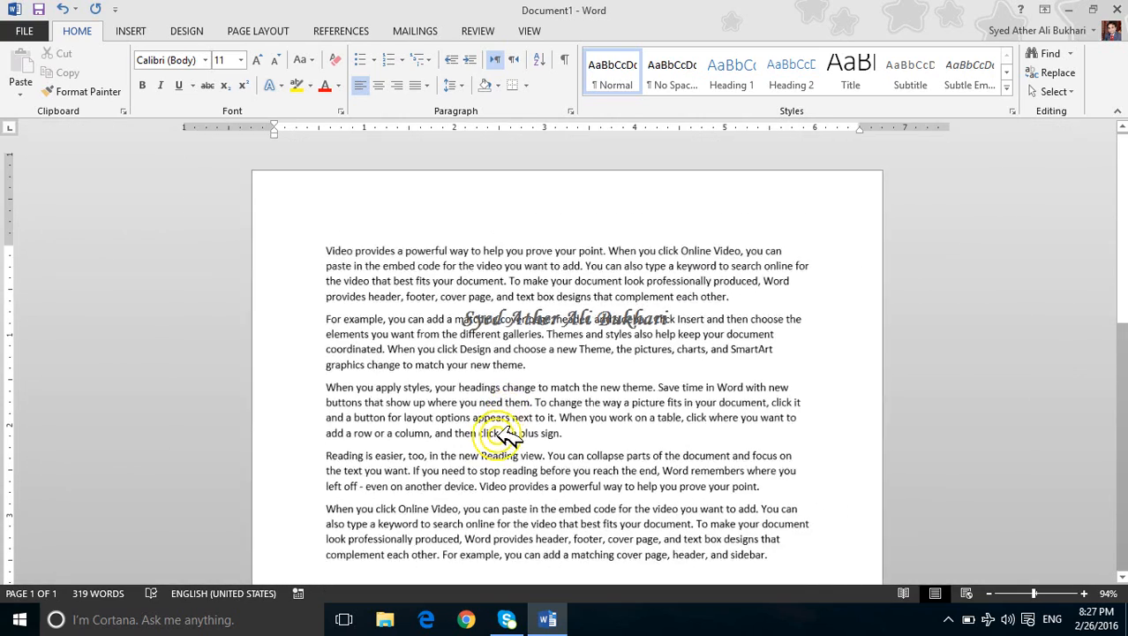
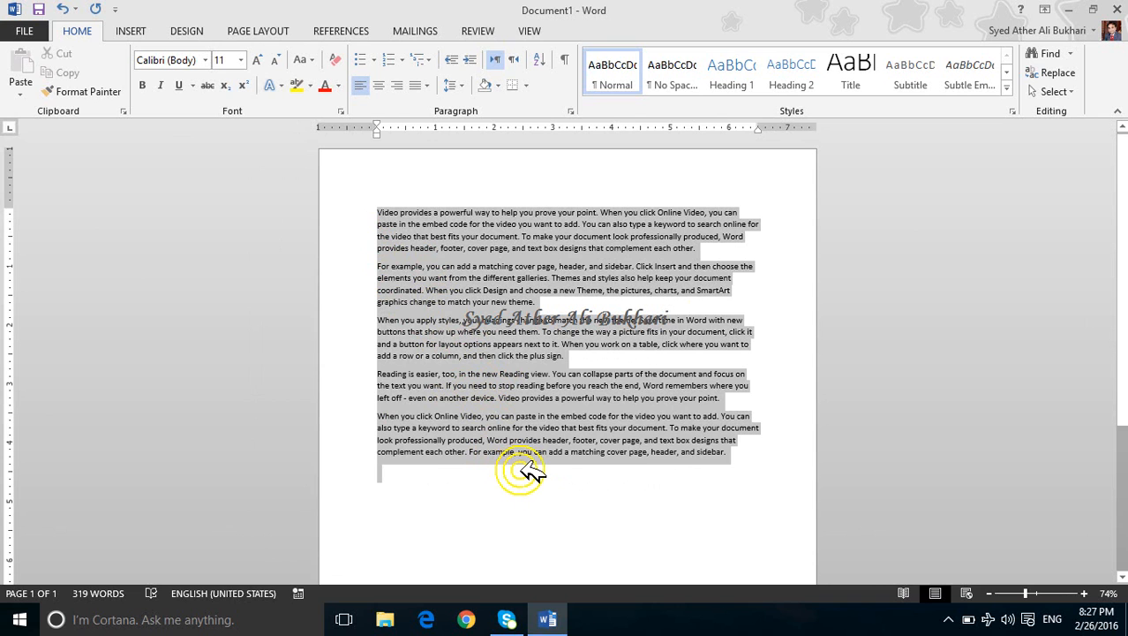
Undo the sample text generation, highlight the sentence argument 4 in =rand(5,4), and generate the text again
drag(527, 470, 526, 474)
key(ctrl+z)
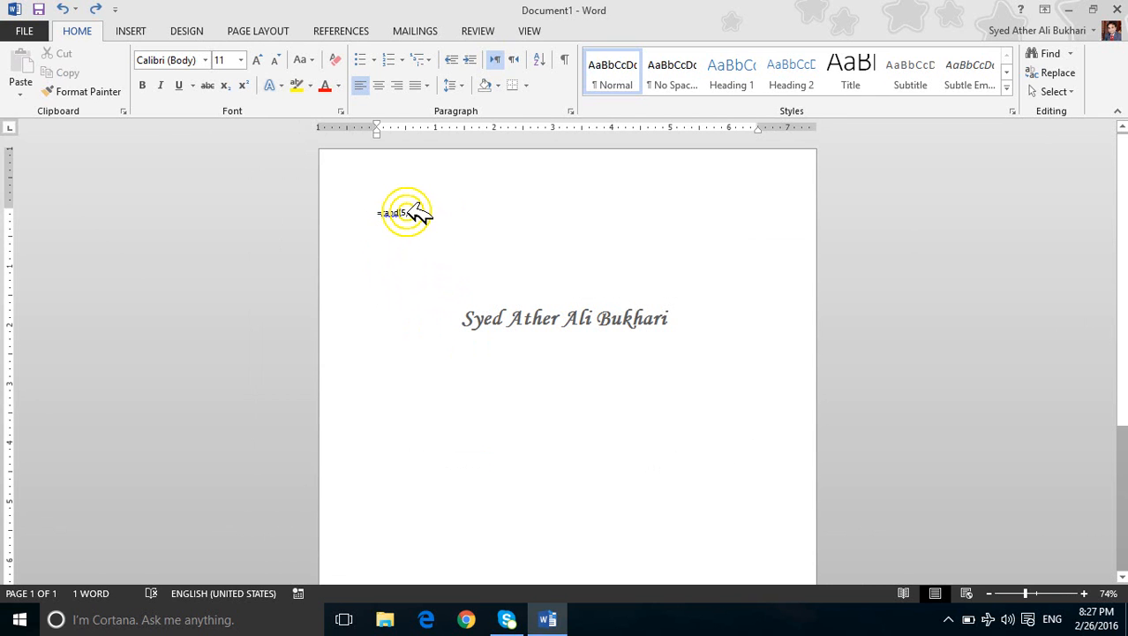
drag(407, 212, 412, 211)
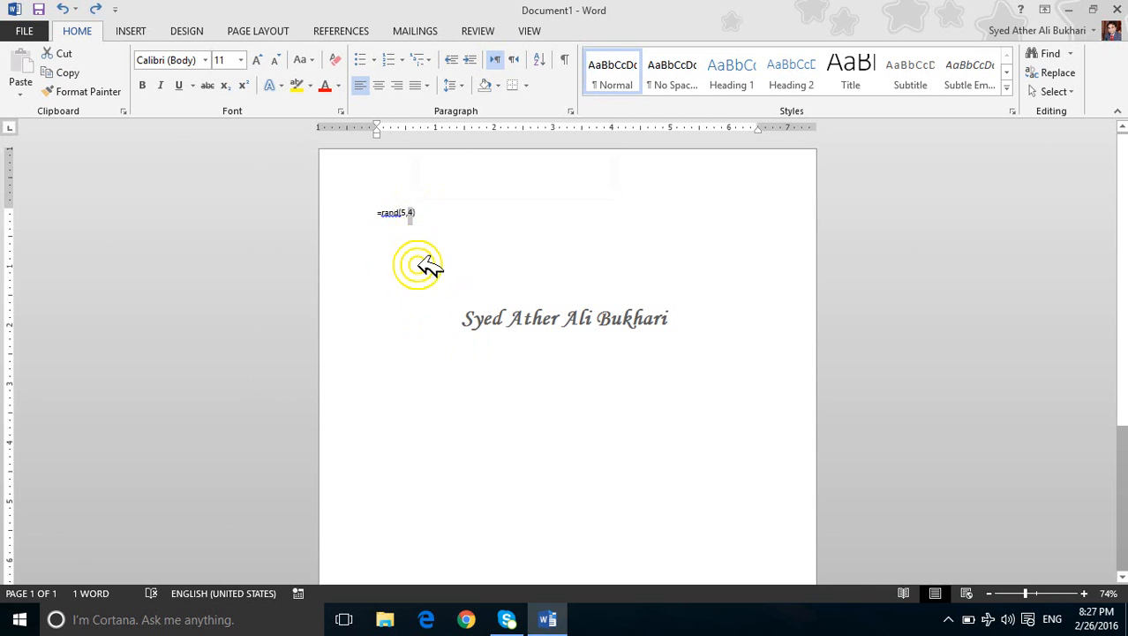
click(433, 212)
key(Return)
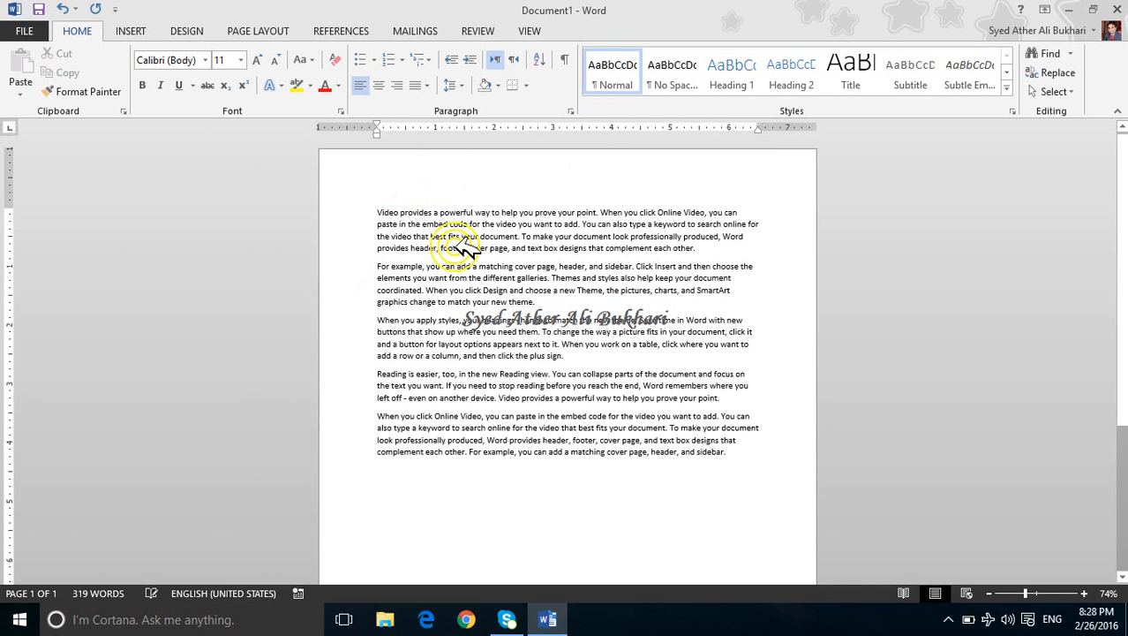
Highlight text in the first paragraph, the whole second paragraph, and the word "picture" in the third paragraph
triple_click(589, 221)
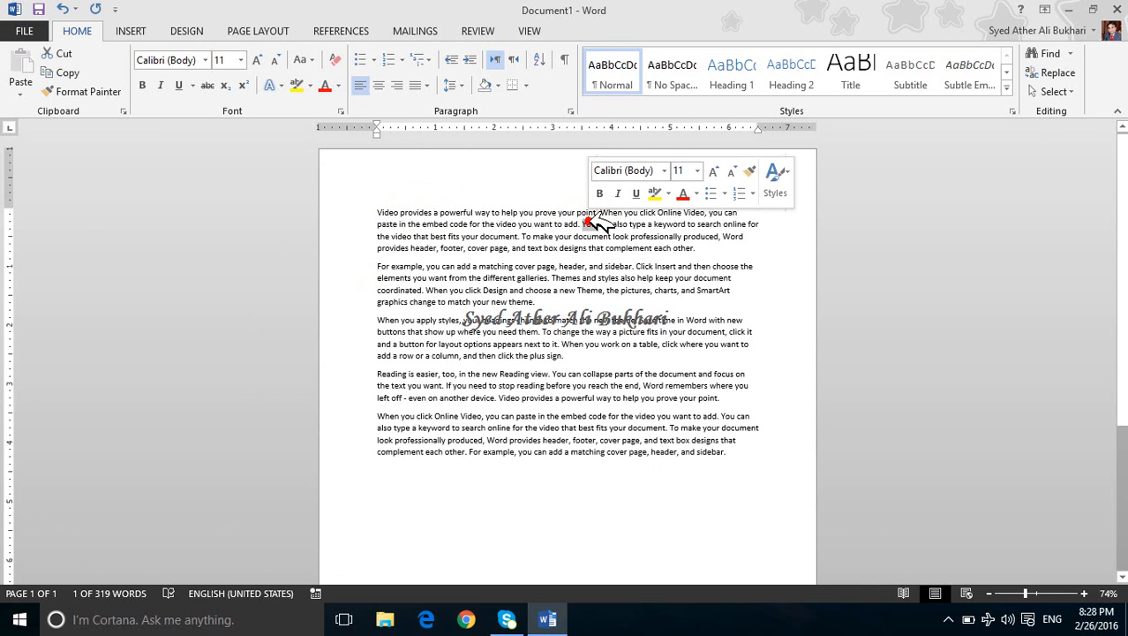
triple_click(589, 221)
triple_click(604, 269)
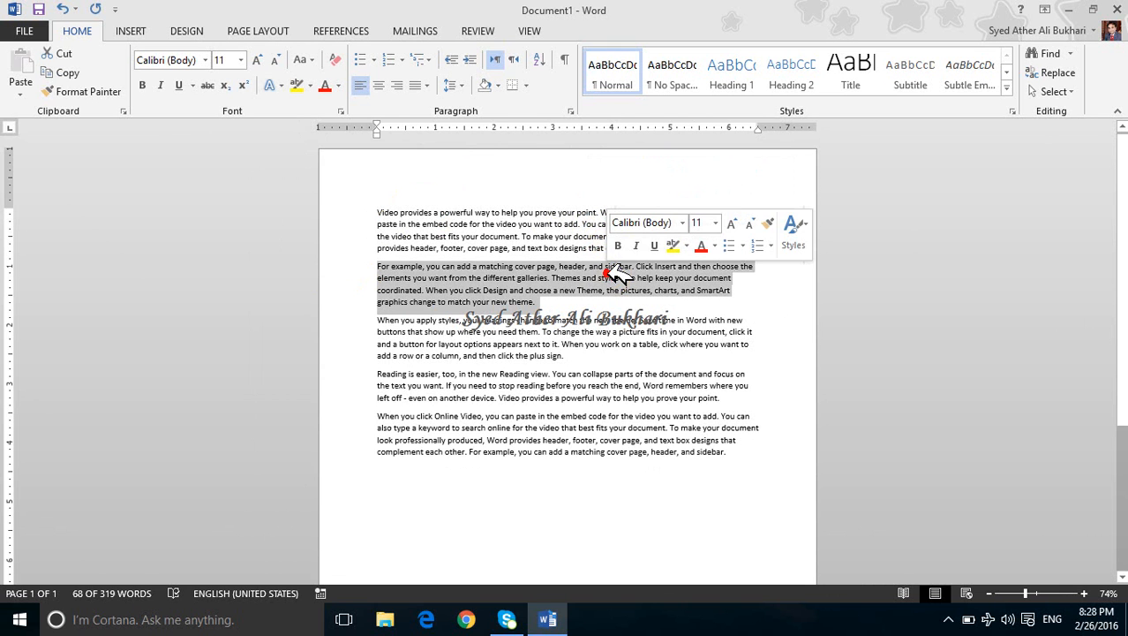
double_click(632, 332)
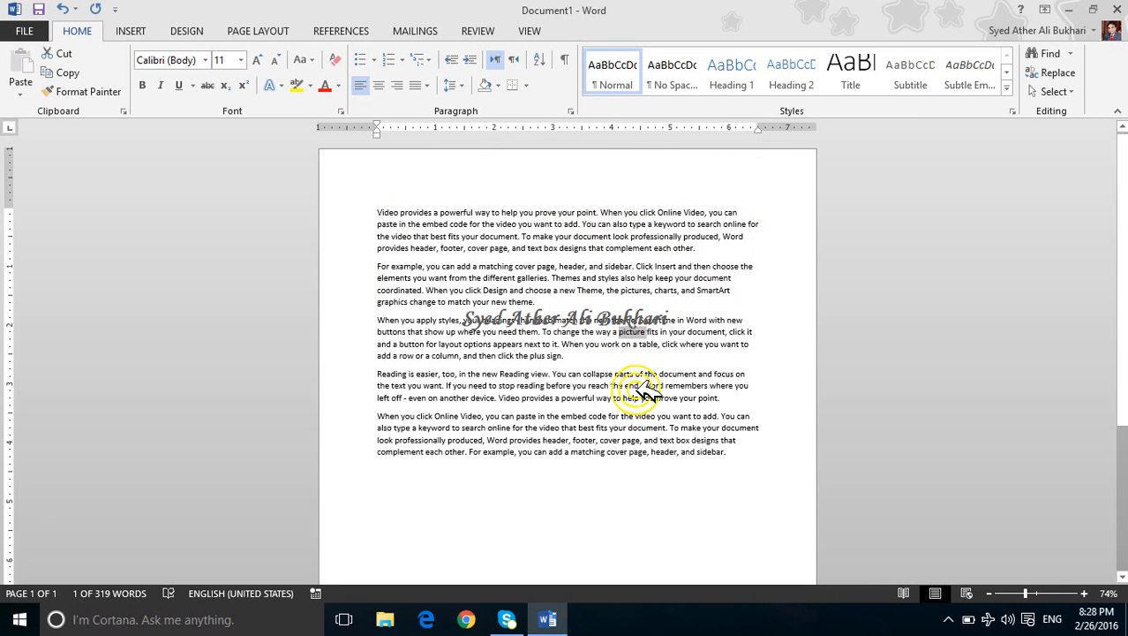
Undo the sample text generation, highlight the rand(5,4) part of the formula, and generate the five paragraphs again
key(ctrl+z)
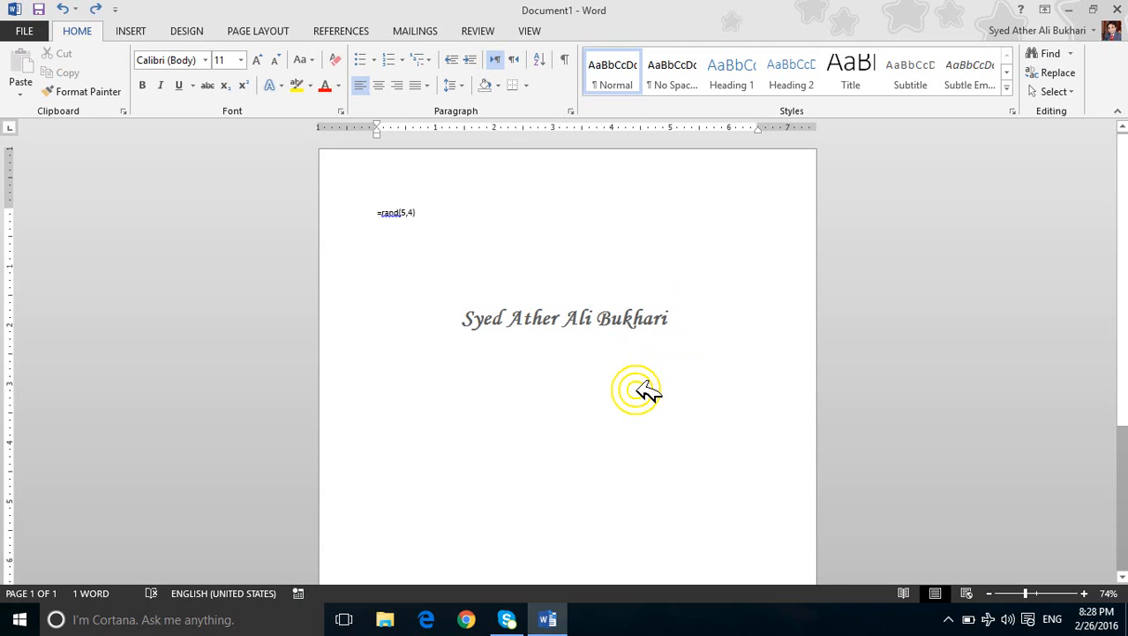
scroll(647, 391, up, 4)
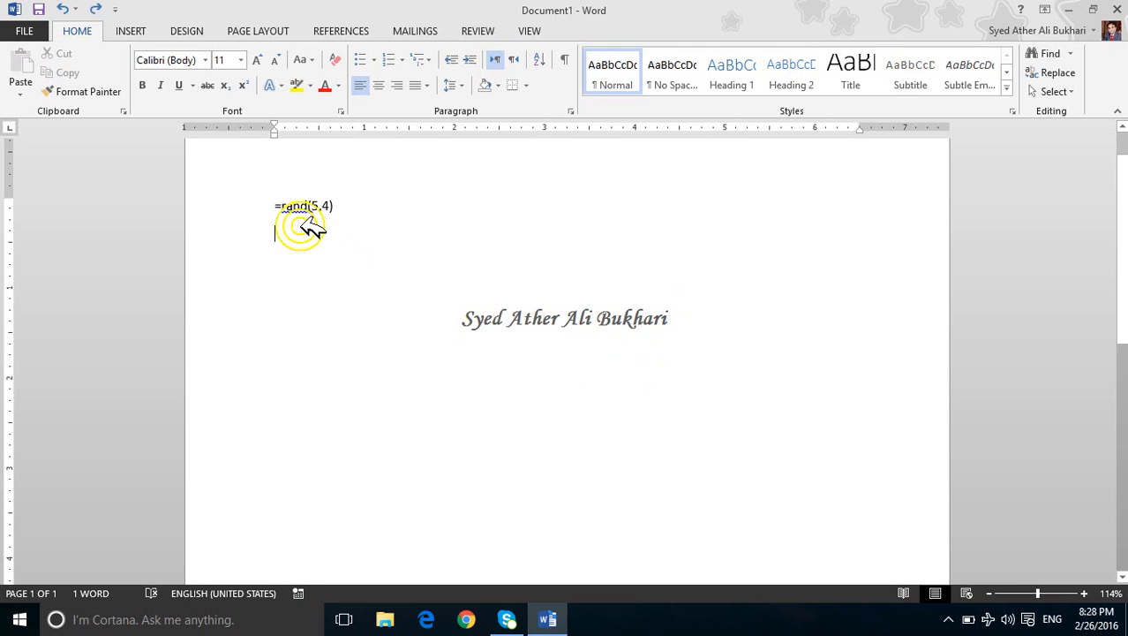
drag(281, 205, 347, 205)
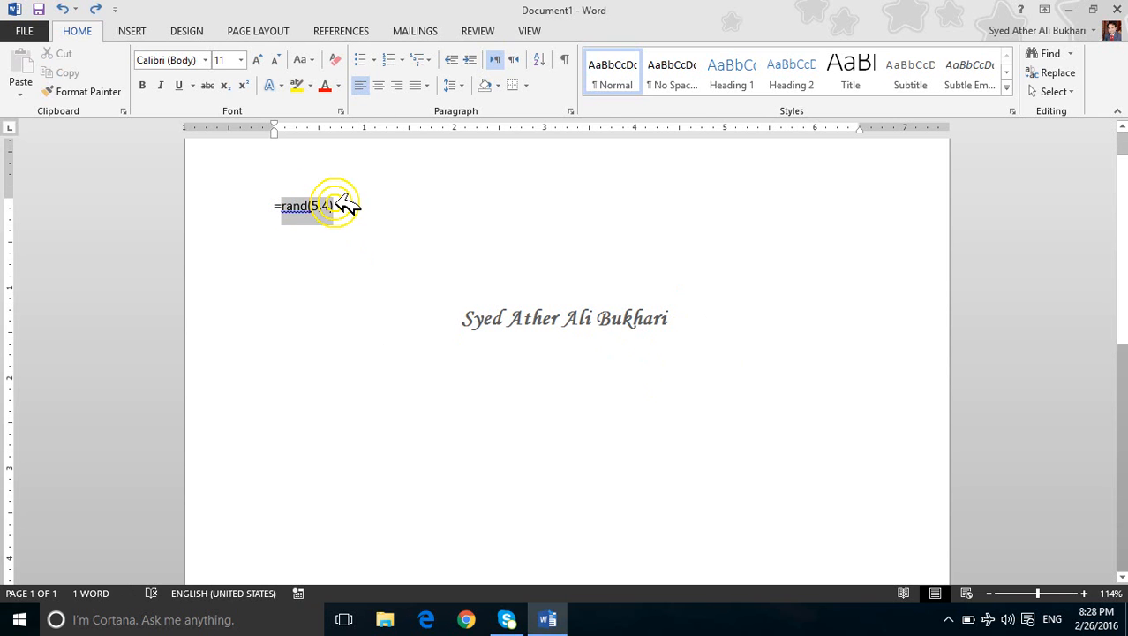
click(378, 207)
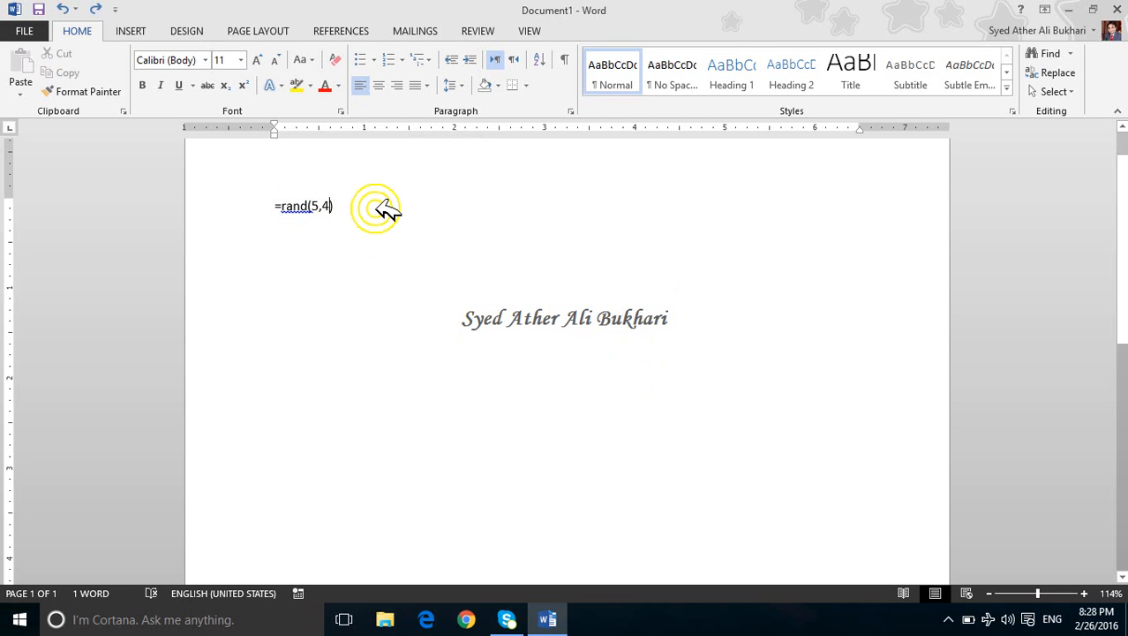
key(shift+Left)
key(Right)
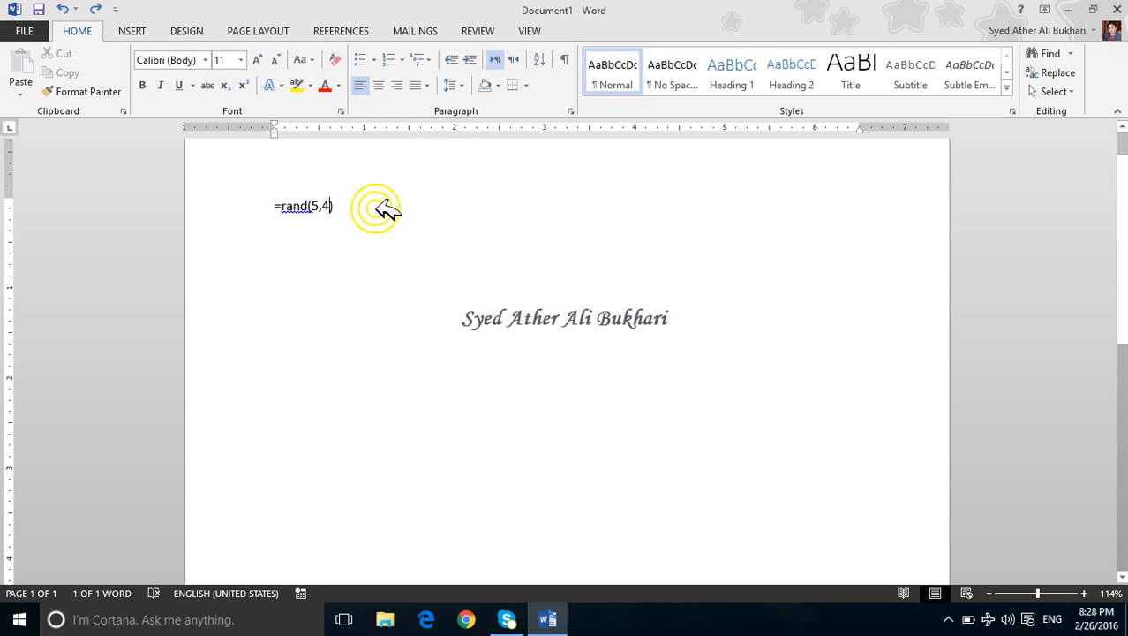
key(Return)
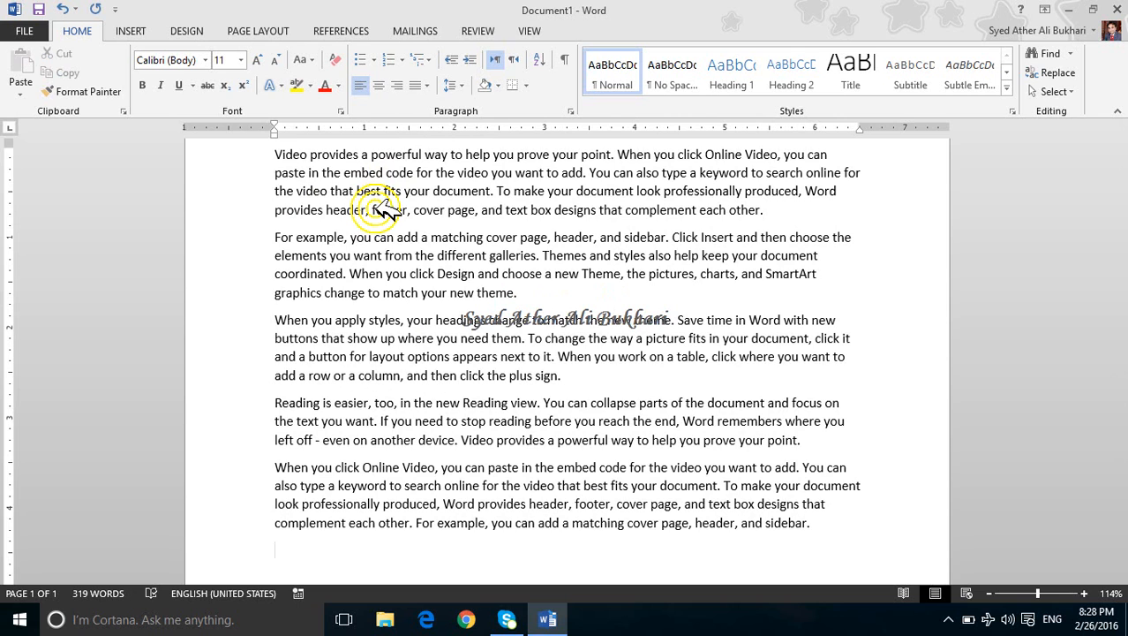
scroll(380, 209, up, 1)
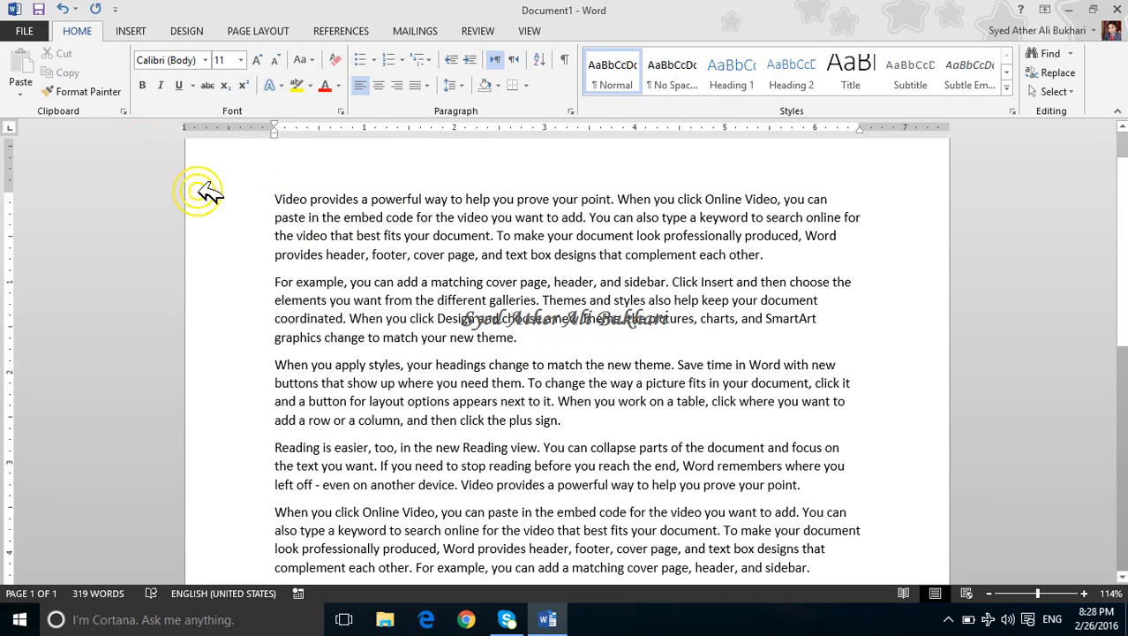
scroll(498, 283, up, 1)
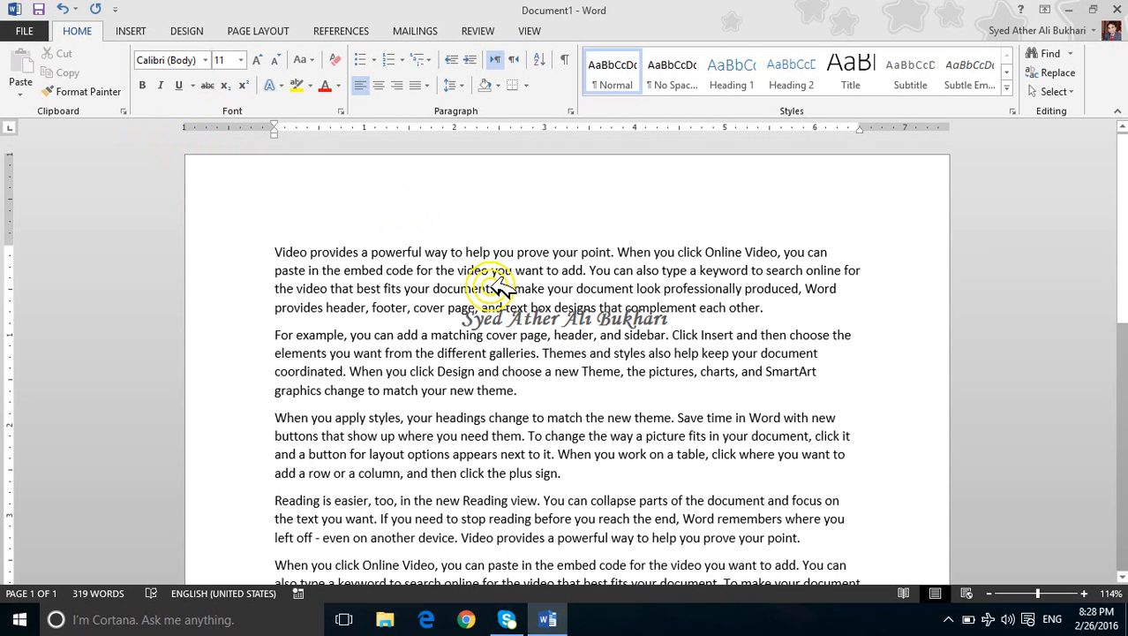